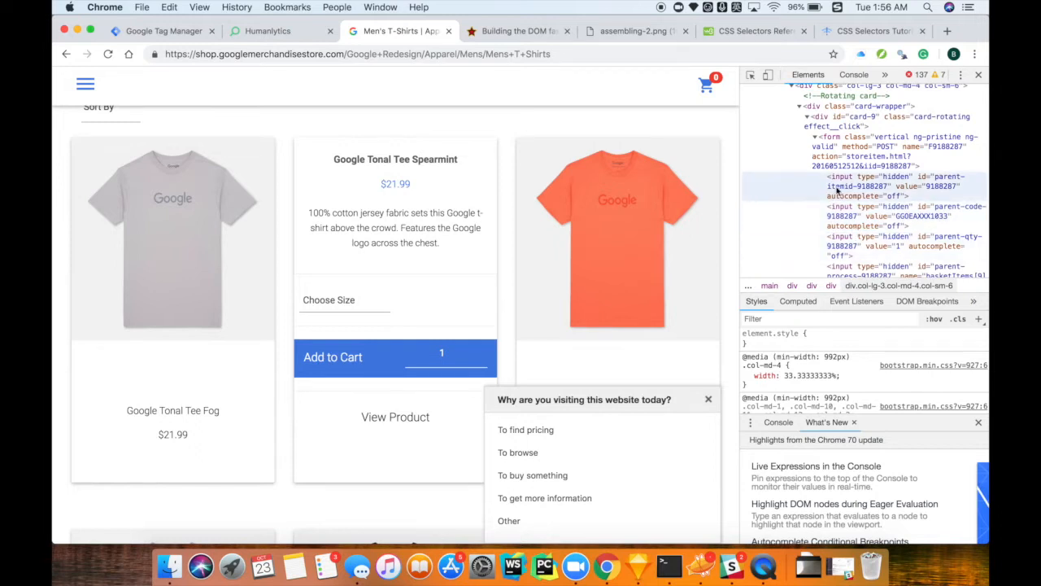
# - Inspect the price of the Google Tonal Tee Spearmint and expand its h5 element to examine the nested spans
pyautogui.click(752, 77)
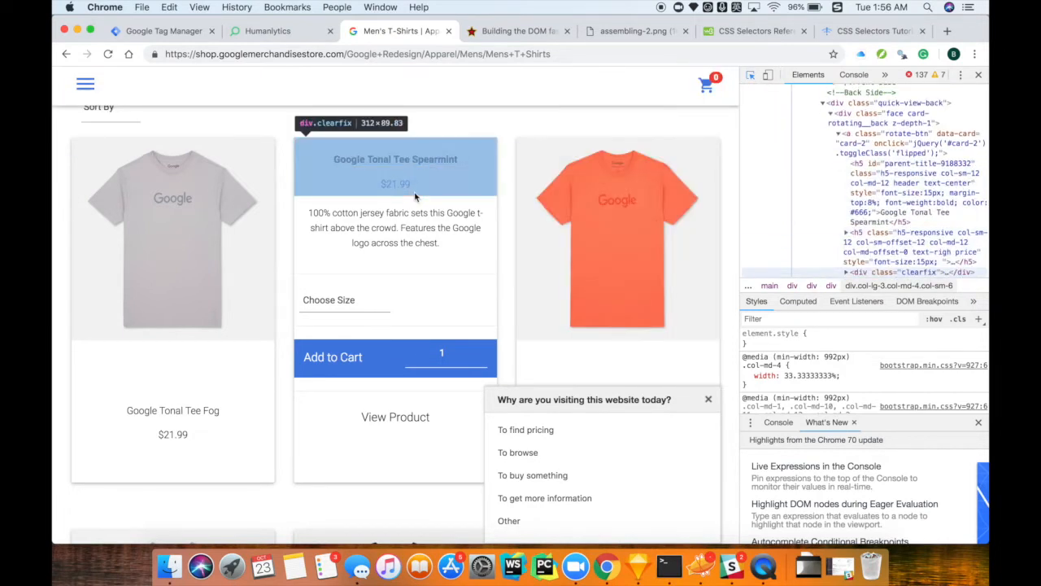
pyautogui.click(424, 182)
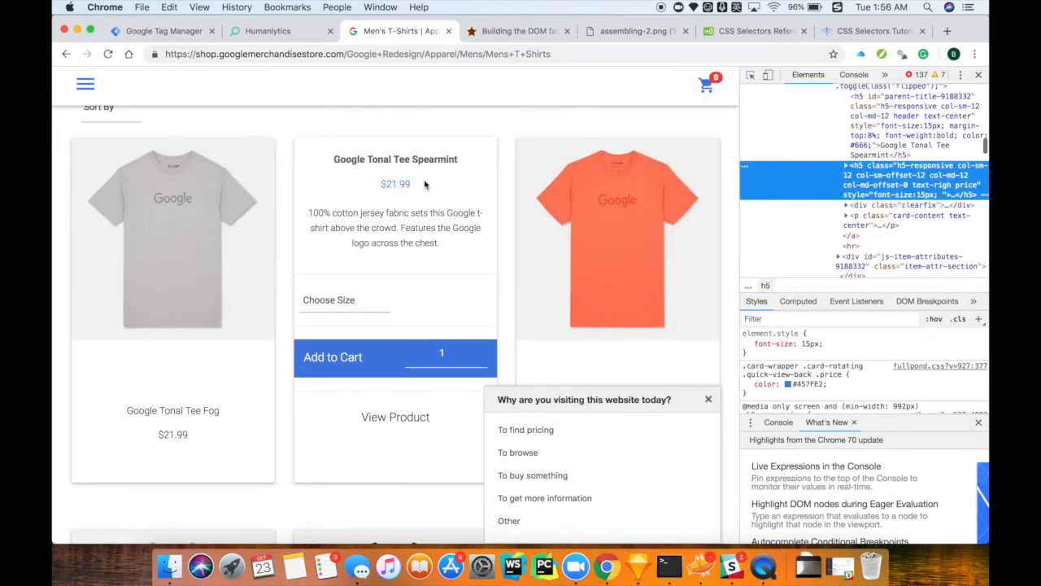
pyautogui.click(846, 165)
pyautogui.scroll(-3, 887, 251)
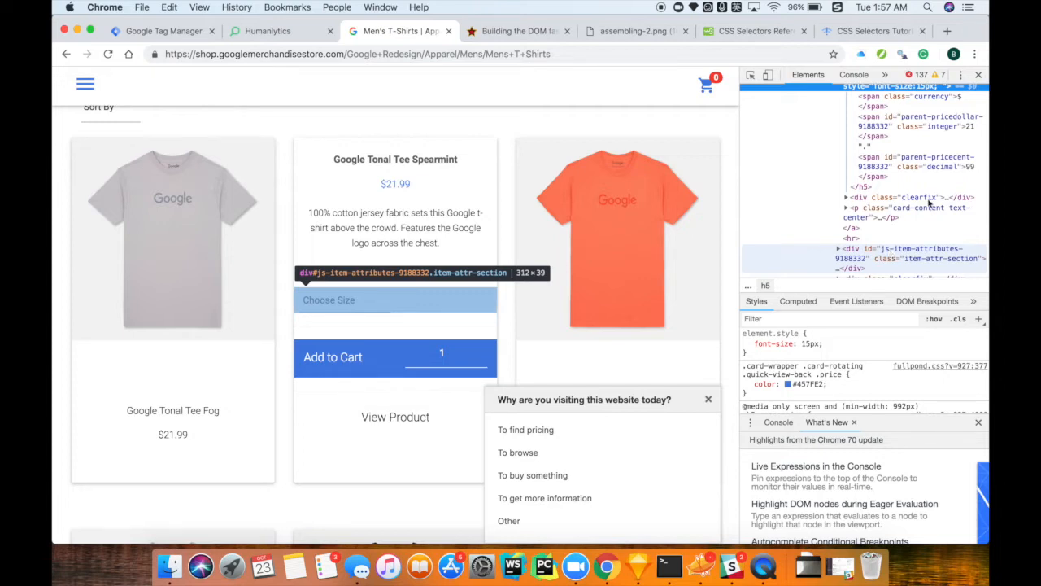
# - View the DOM and CSSOM assembly diagram, and inspect the cents part of the Spearmint tee's price on the store page
pyautogui.click(619, 33)
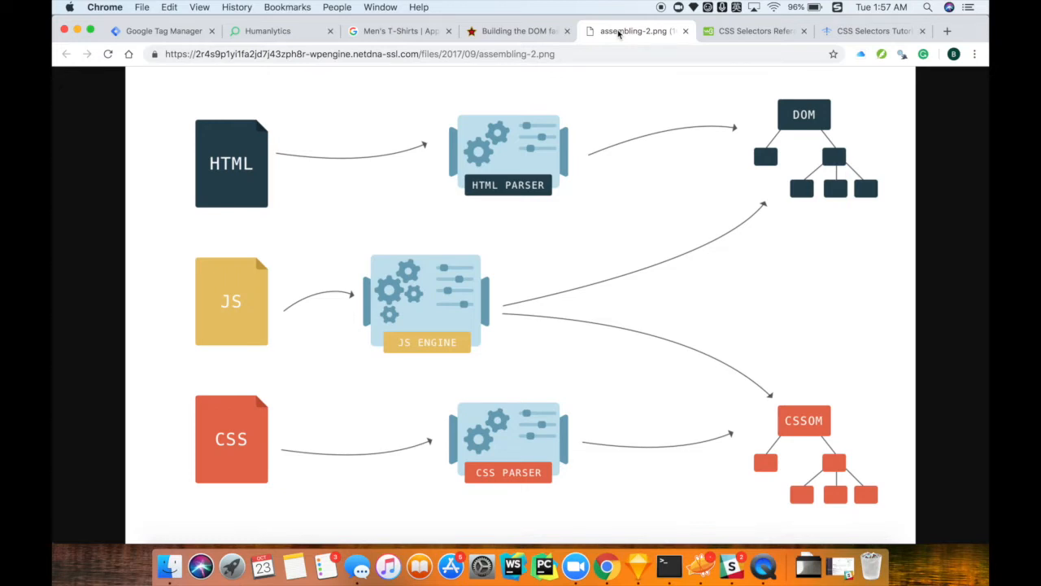
pyautogui.click(417, 31)
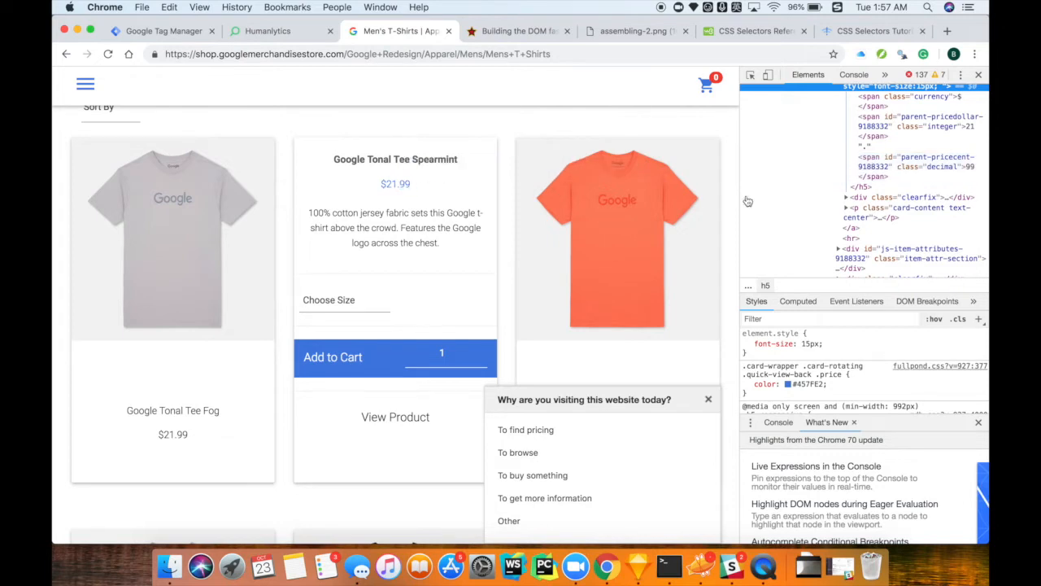
pyautogui.press('super+shift+c')
pyautogui.click(406, 184)
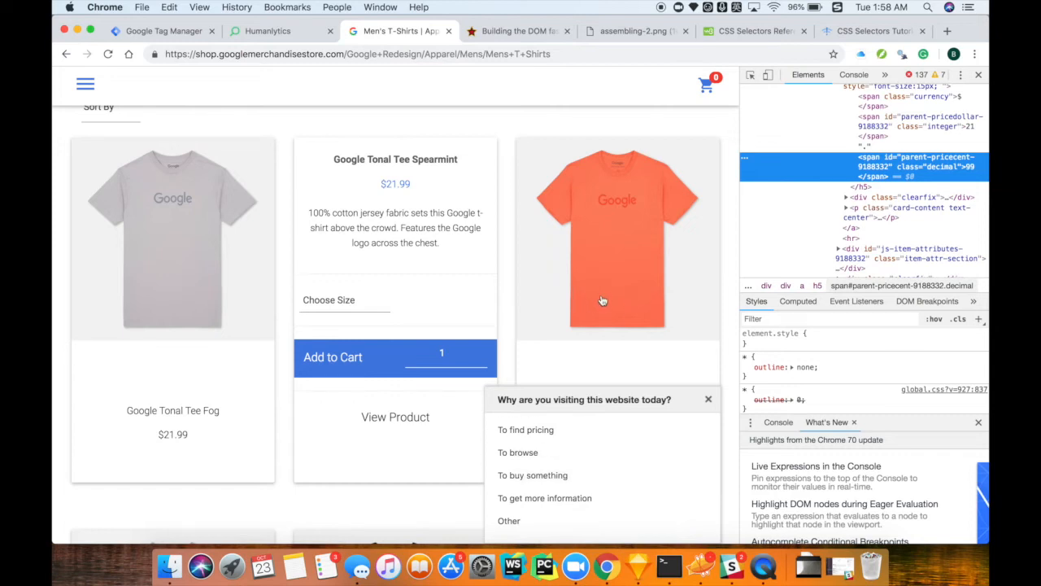
# - Flip the coral and fog Tonal Tee cards to their details, consult the DOM diagram, and look over the remaining product cards
pyautogui.click(624, 283)
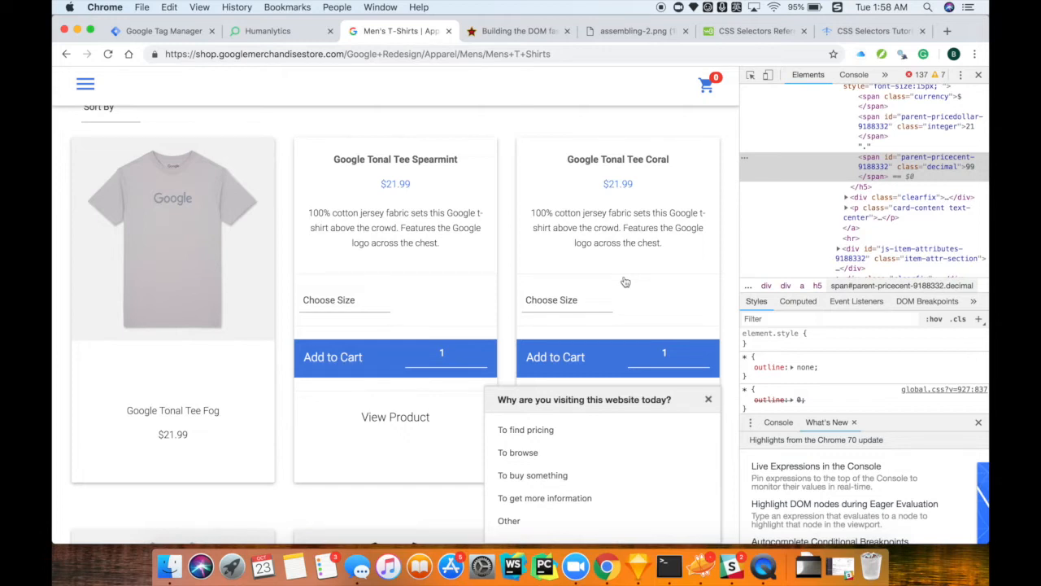
pyautogui.click(639, 30)
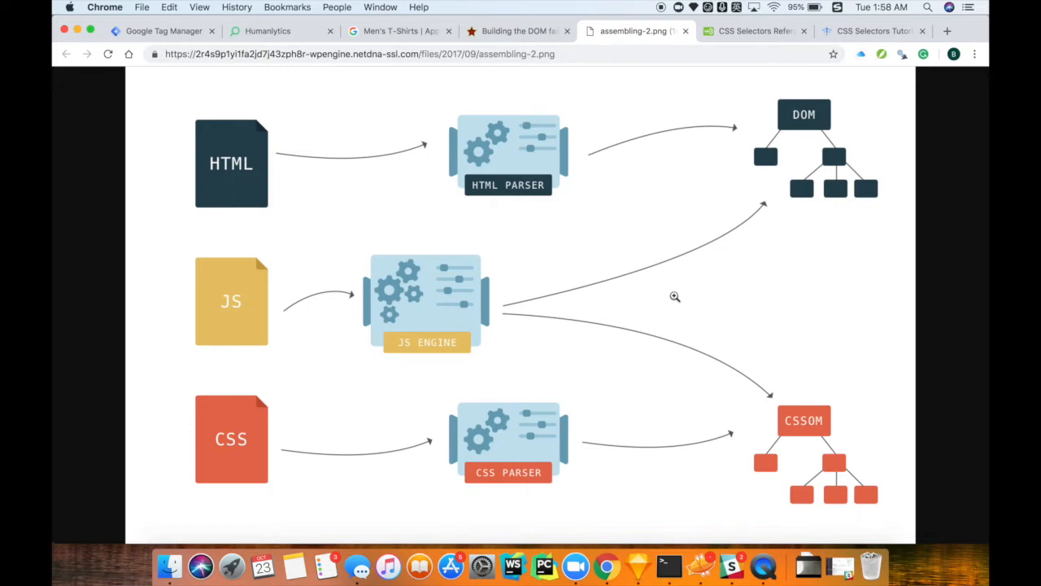
pyautogui.click(404, 31)
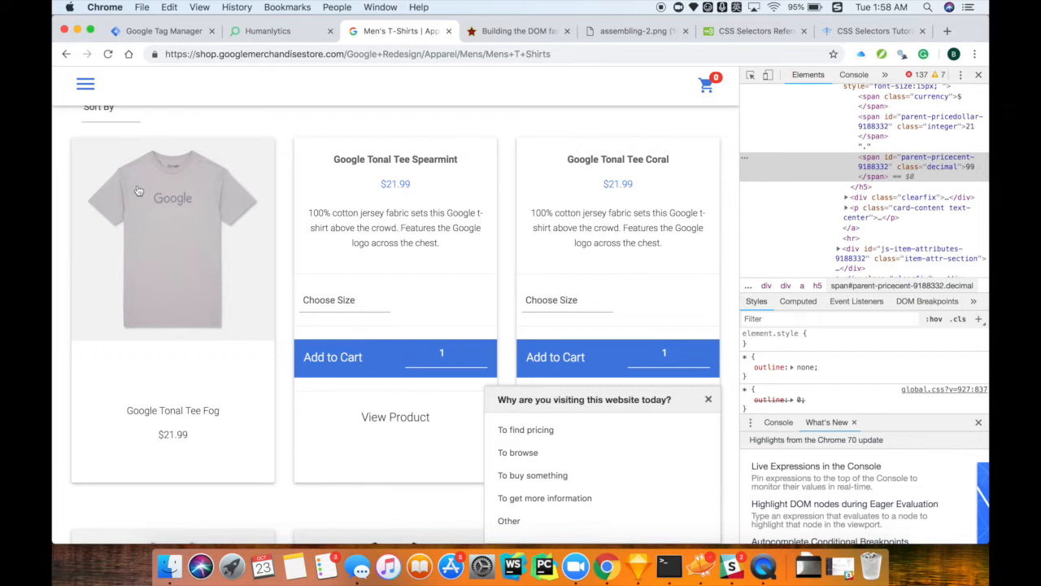
pyautogui.click(219, 295)
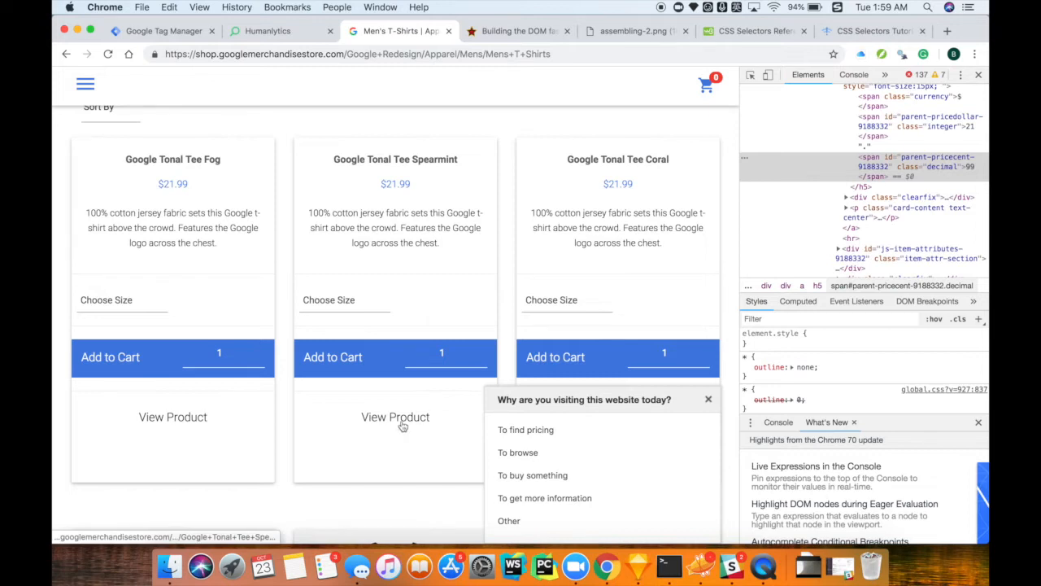
pyautogui.scroll(3, 402, 426)
pyautogui.scroll(-6, 339, 293)
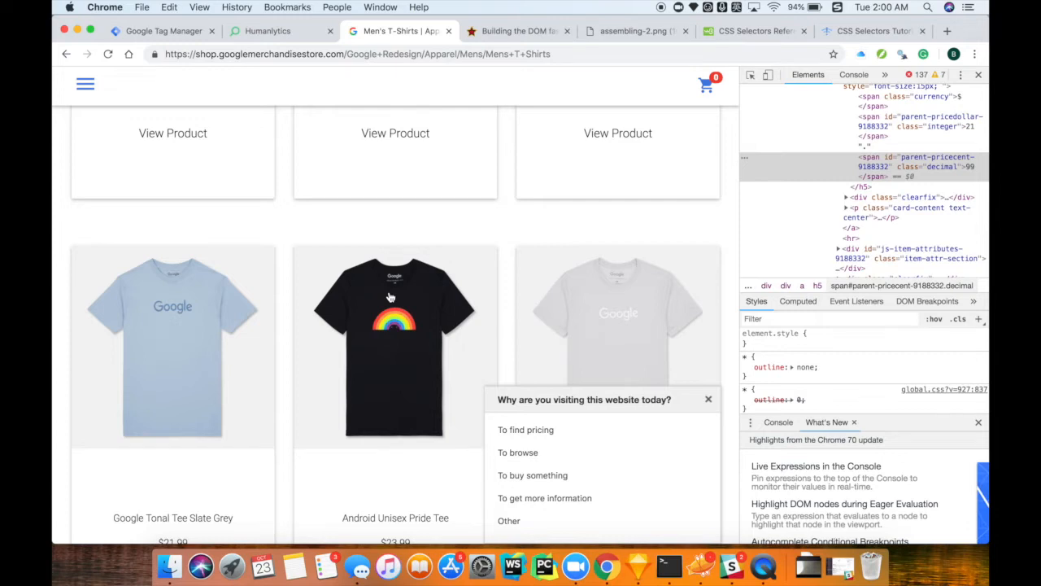
pyautogui.scroll(-2, 391, 298)
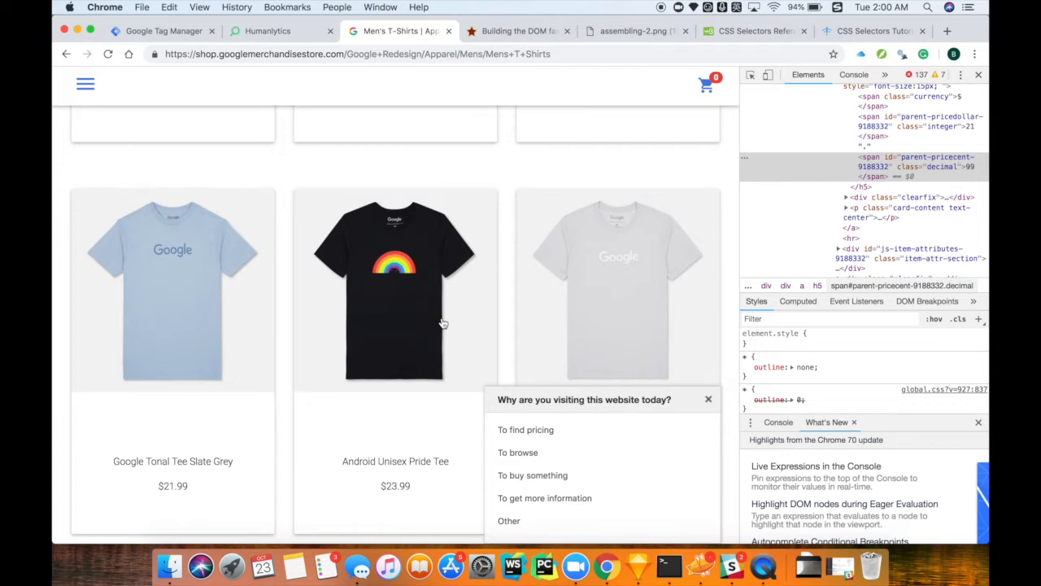
# - Read the w3schools CSS Selector Reference and examine the Android Unisex Pride Tee image with the store page's element inspector
pyautogui.click(771, 33)
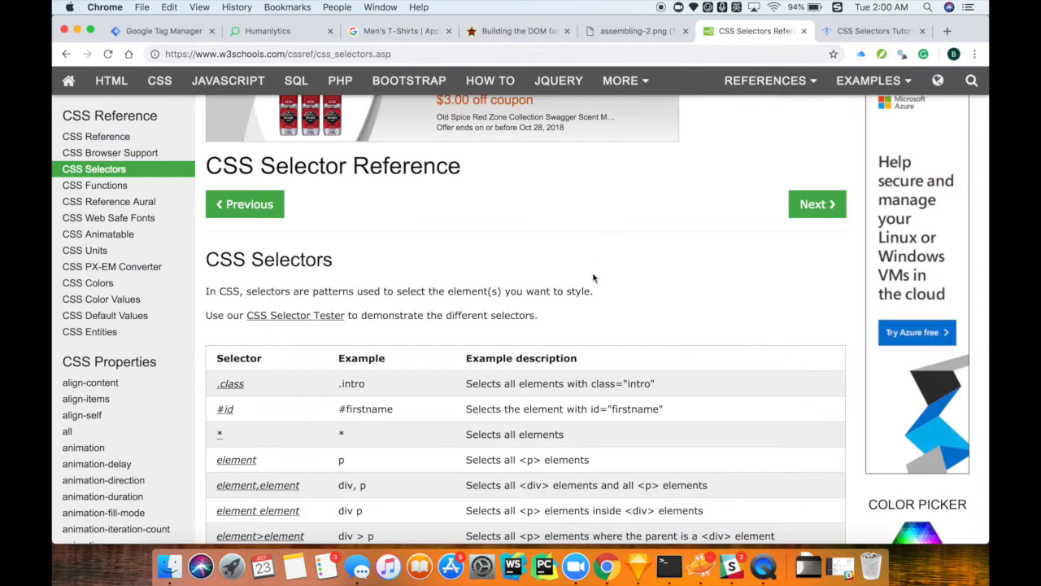
pyautogui.scroll(2, 593, 278)
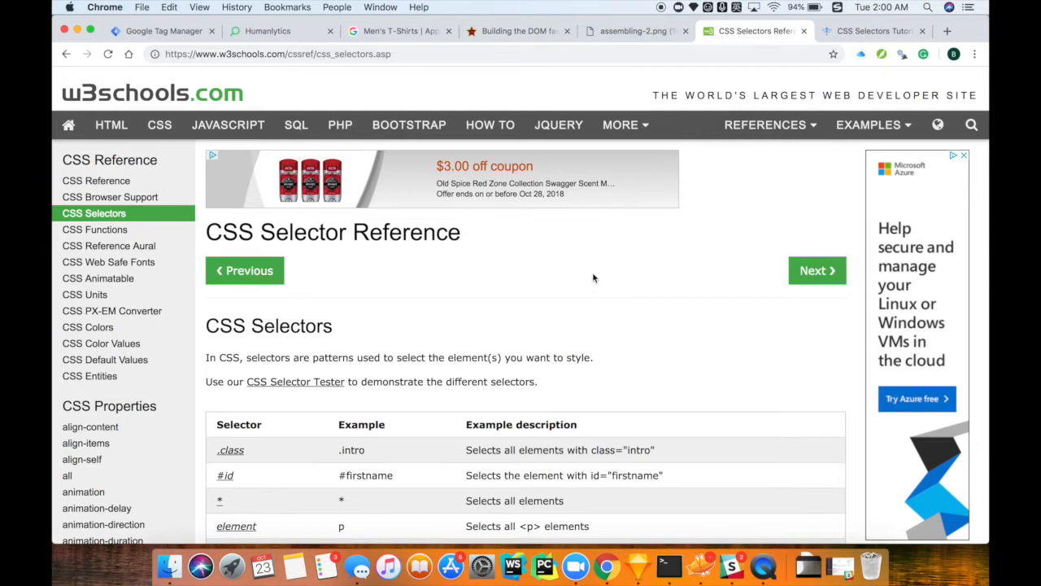
pyautogui.scroll(-5, 593, 278)
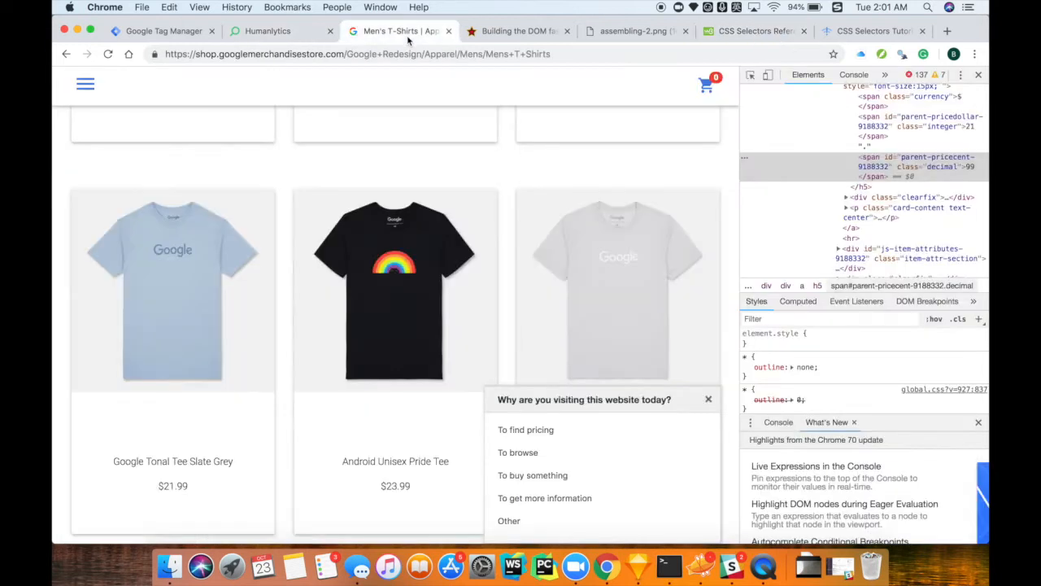
pyautogui.click(401, 33)
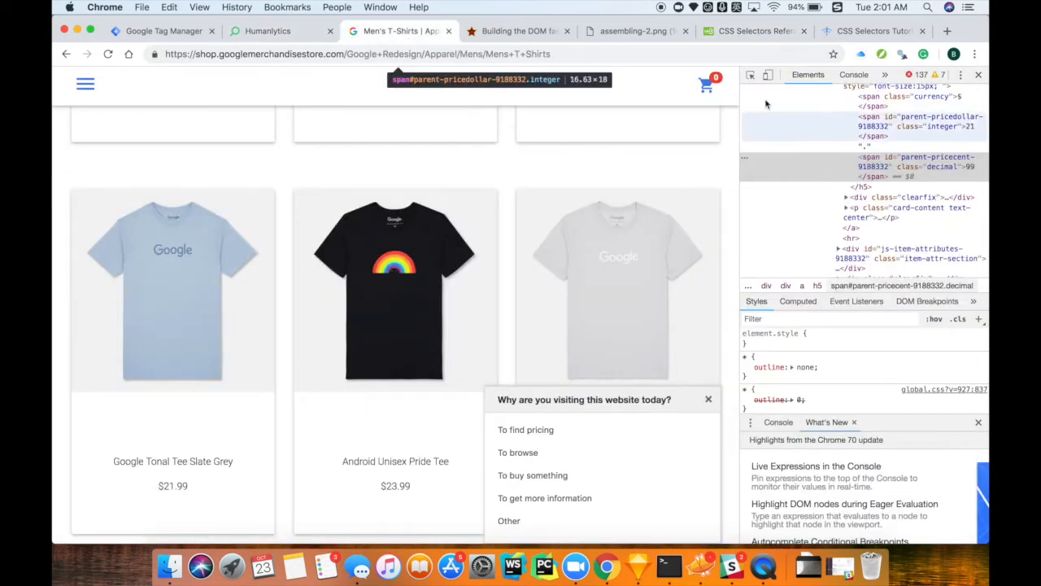
pyautogui.click(750, 74)
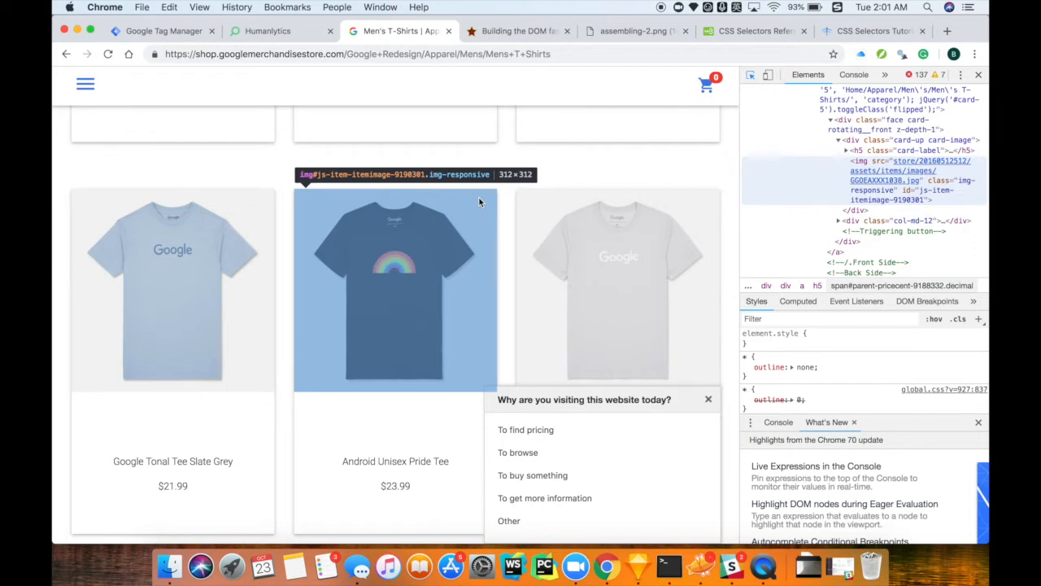
# - Look at the Tag Manager variables and examine the beta test button and signup form on the Humanlytics home page
pyautogui.click(178, 37)
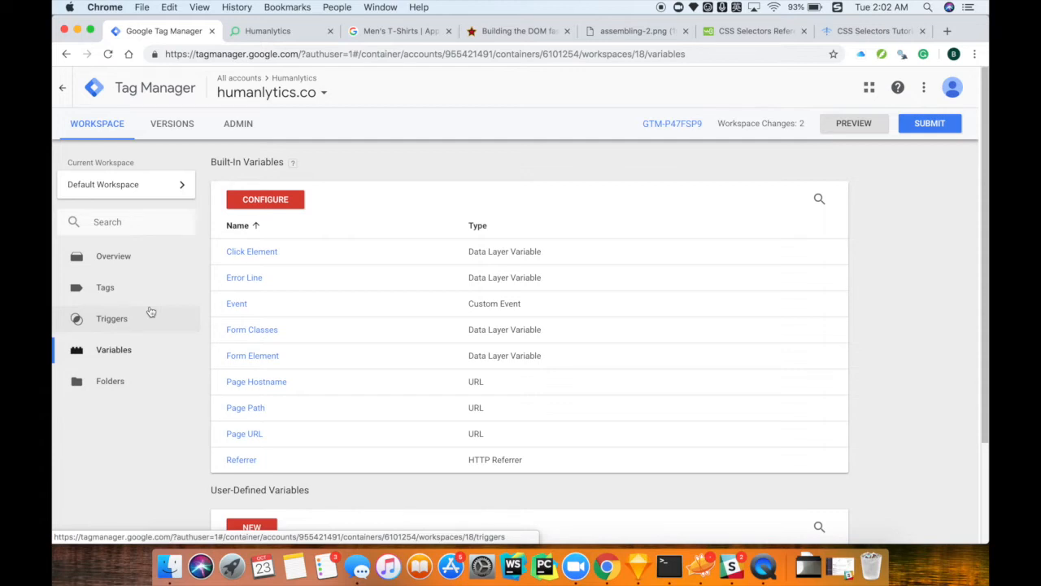
pyautogui.click(285, 35)
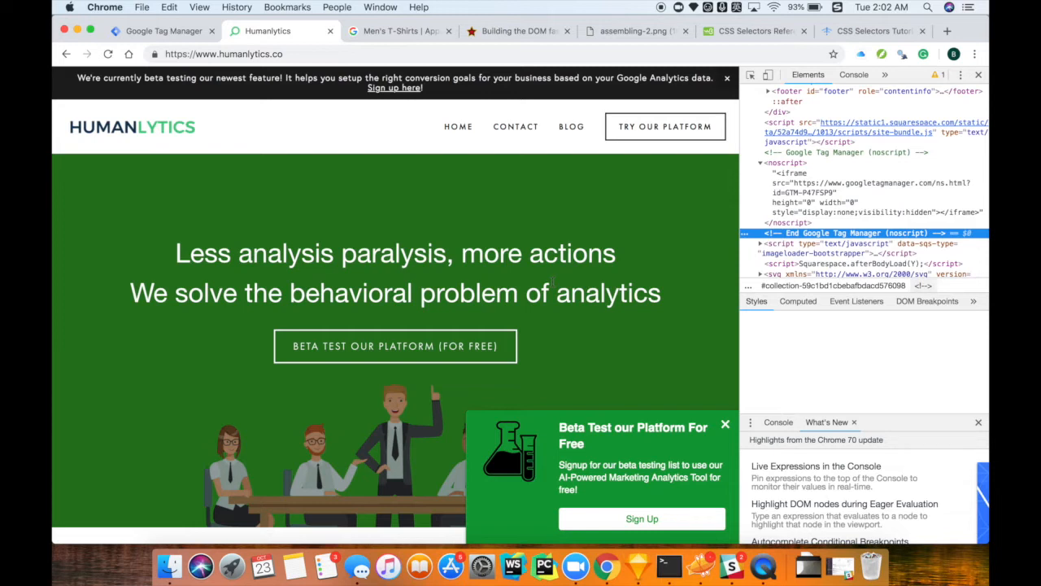
pyautogui.scroll(-2, 552, 282)
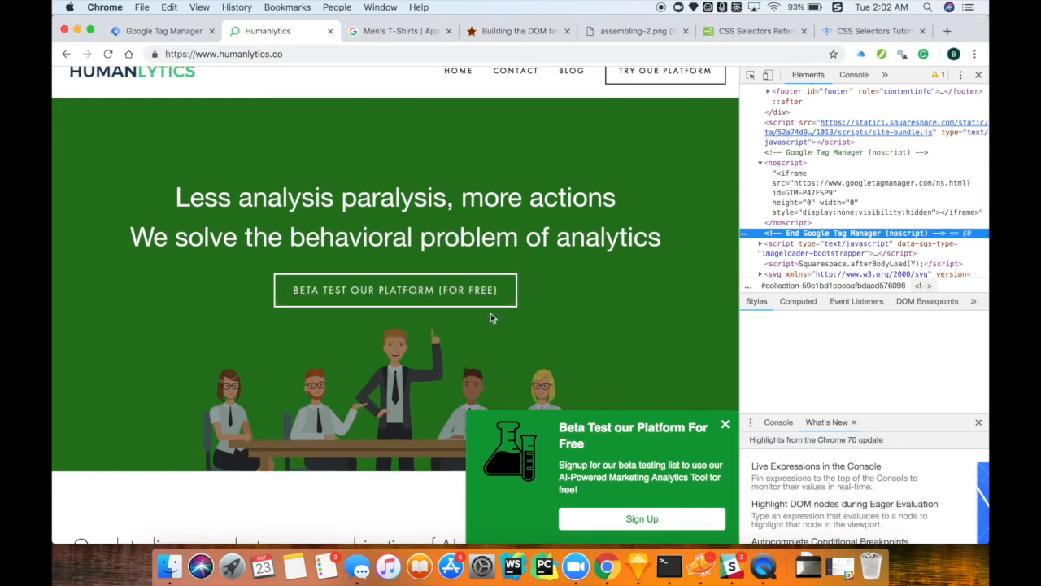
pyautogui.scroll(-8, 491, 314)
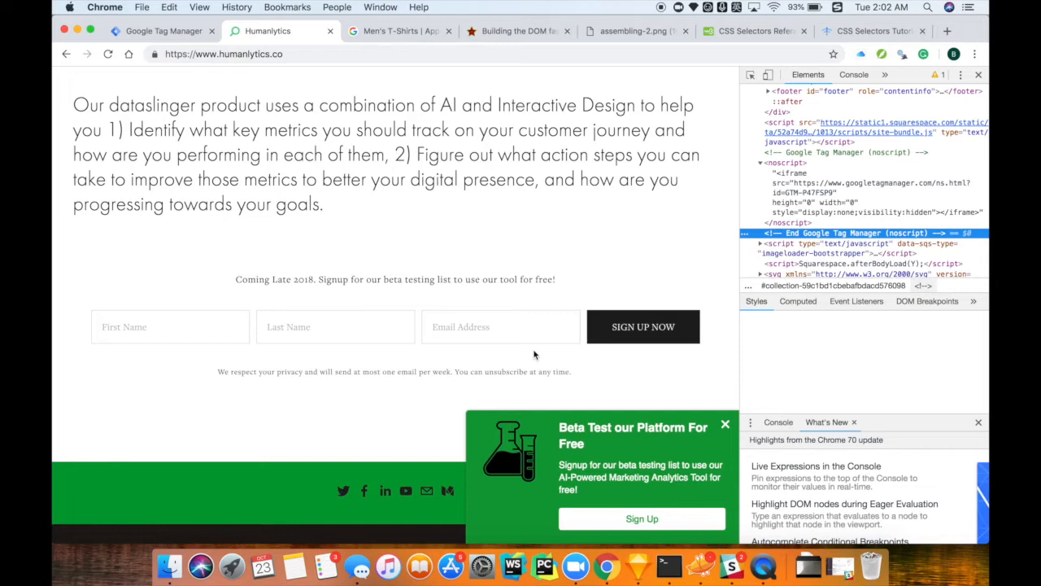
pyautogui.scroll(10, 534, 354)
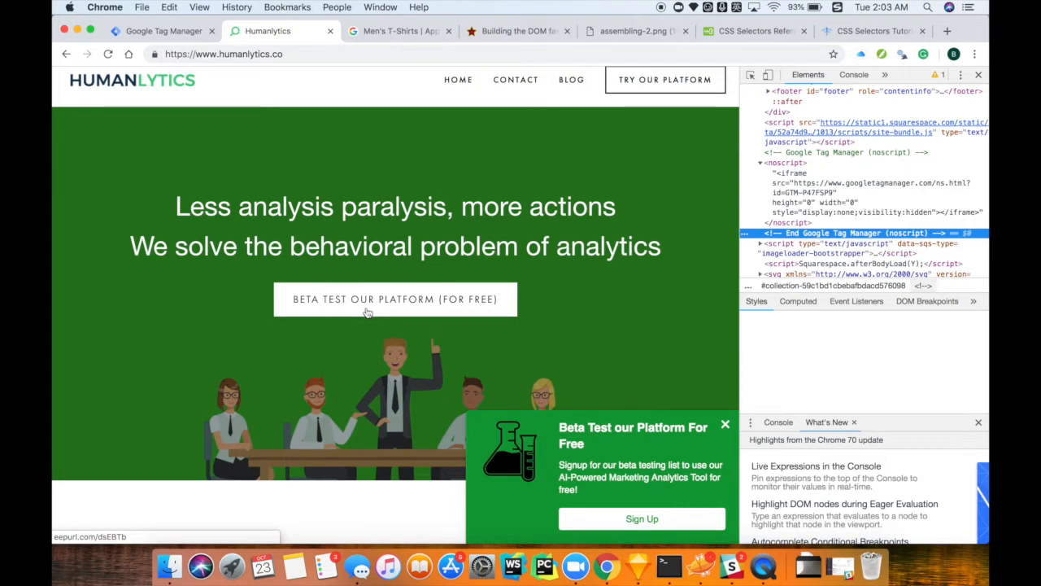
pyautogui.scroll(-10, 366, 311)
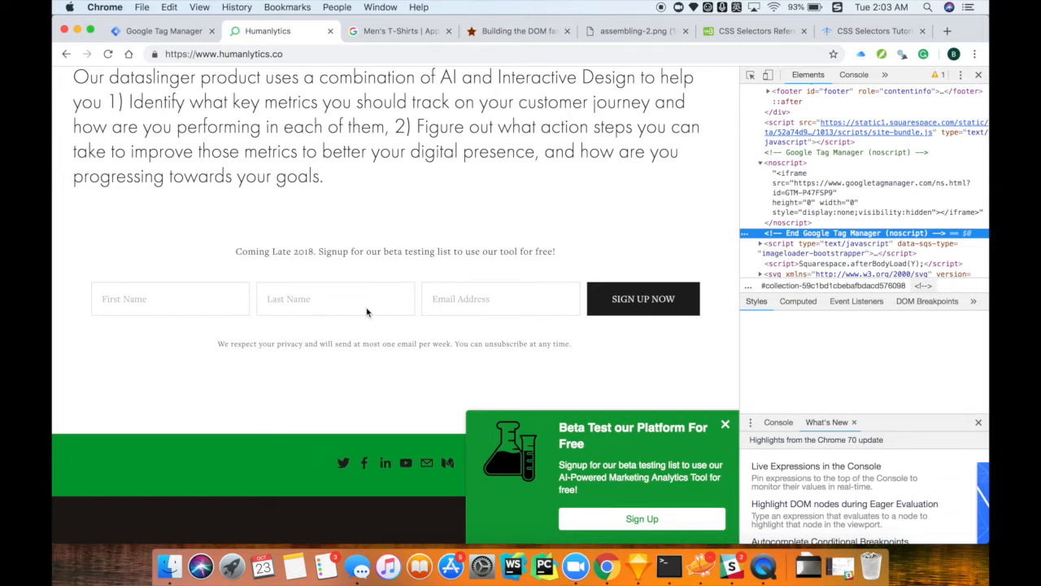
# - Fill in the beta testing signup form with the saved first name, last name and e-mail address, and submit it
pyautogui.click(226, 307)
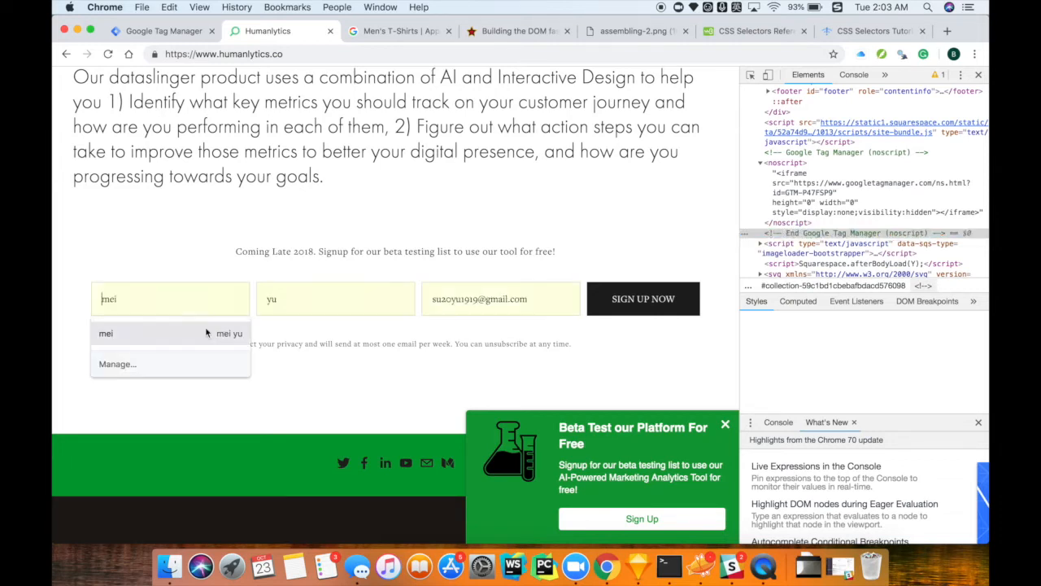
pyautogui.click(203, 333)
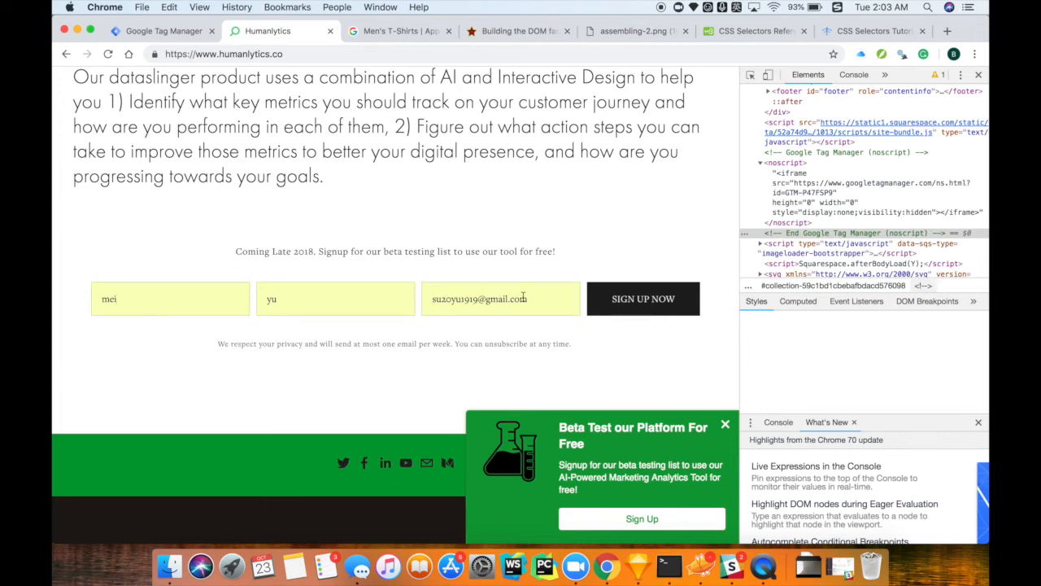
pyautogui.click(672, 310)
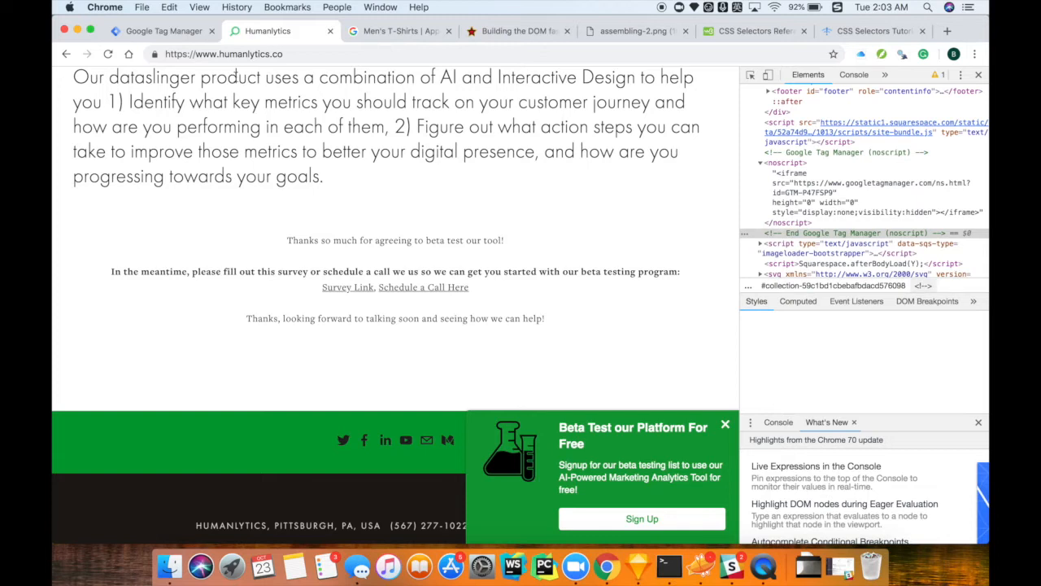
# - Create a new trigger in the humanlytics.co Tag Manager container and name it "Beta Testing Button Trigger"
pyautogui.click(164, 30)
pyautogui.scroll(-4, 229, 305)
pyautogui.scroll(2, 229, 306)
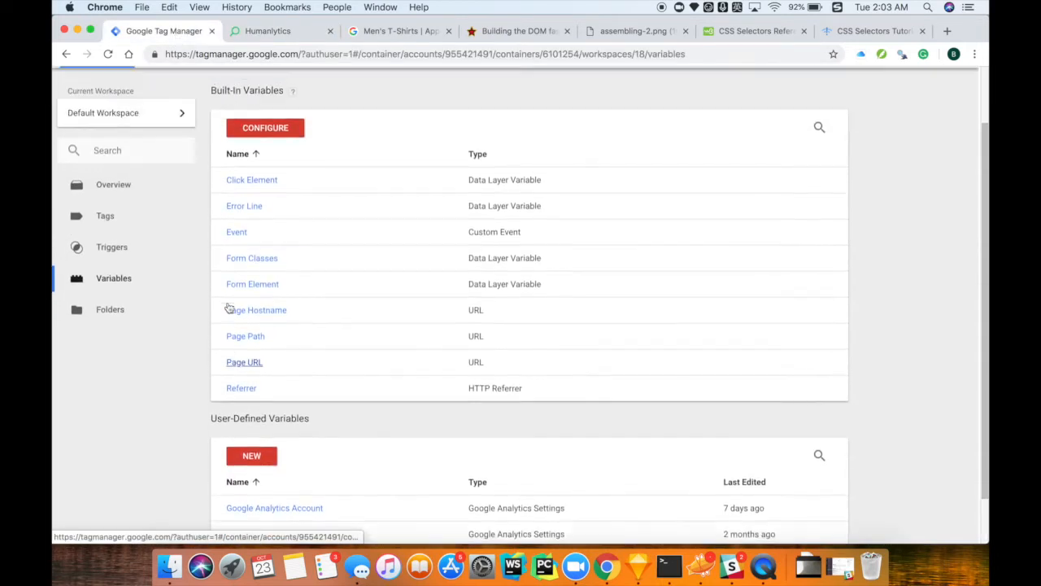
pyautogui.click(121, 260)
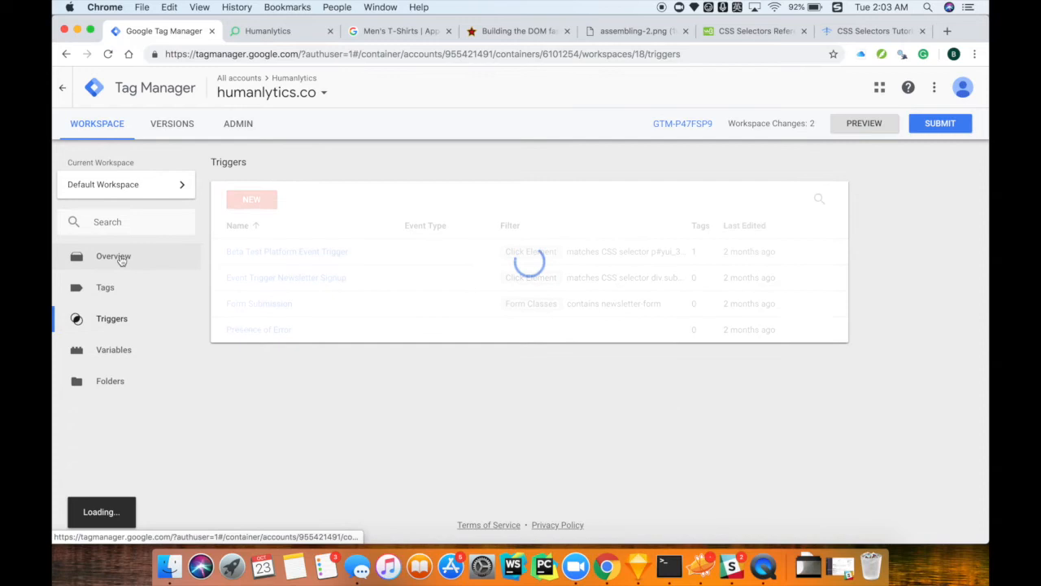
pyautogui.click(258, 207)
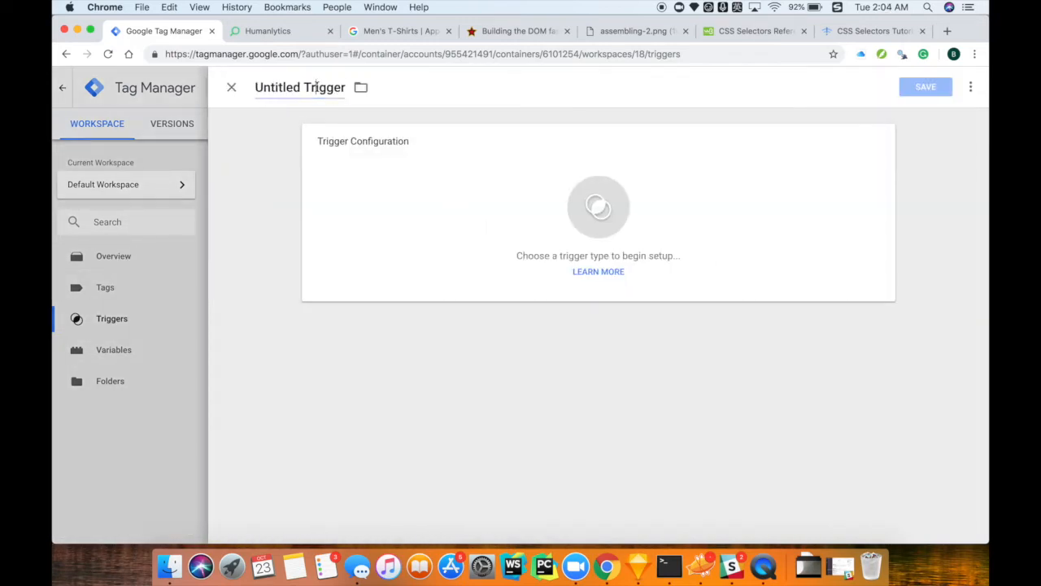
pyautogui.click(318, 87)
pyautogui.write('B')
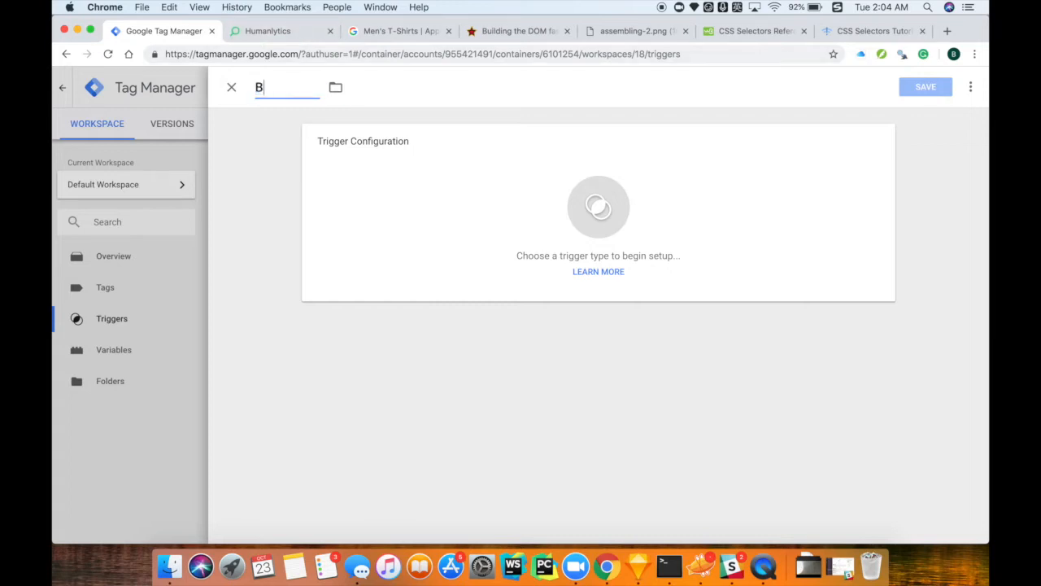
pyautogui.write('eta Testing Button Trigger')
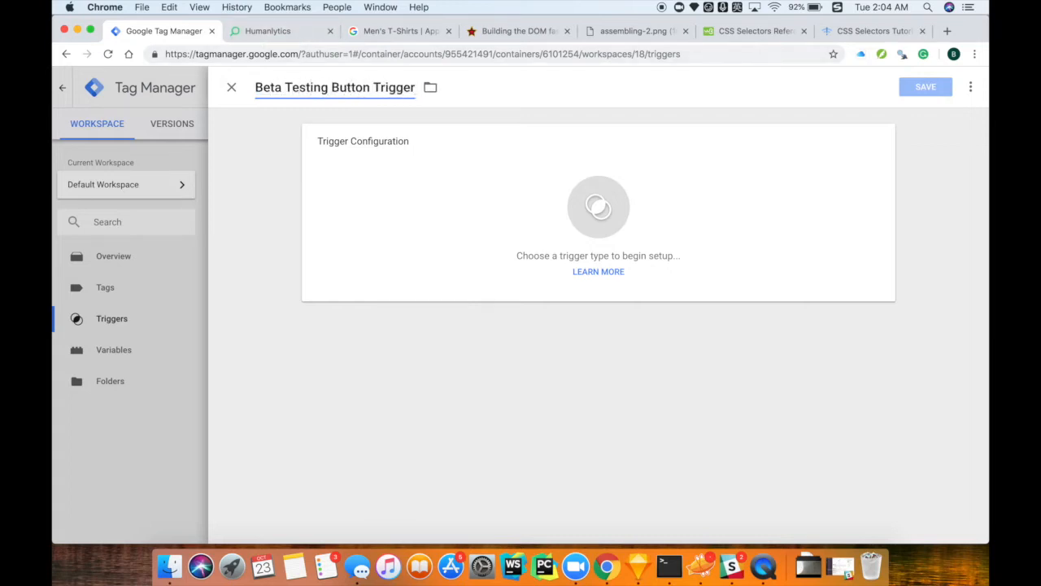
# - Configure the trigger as Click - All Elements firing on Some Clicks, with the condition Click Element matches CSS selector
pyautogui.click(460, 183)
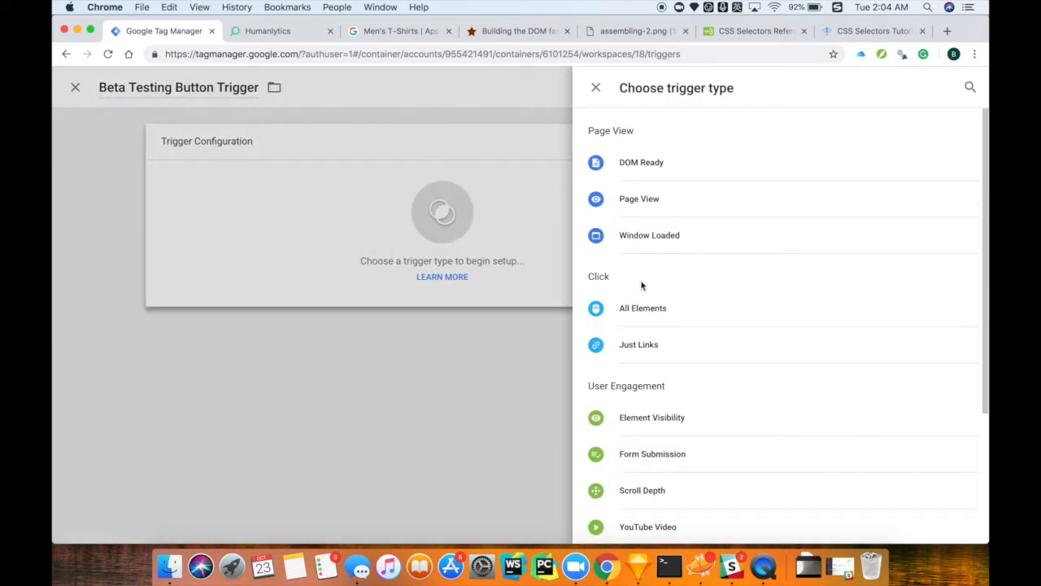
pyautogui.click(652, 308)
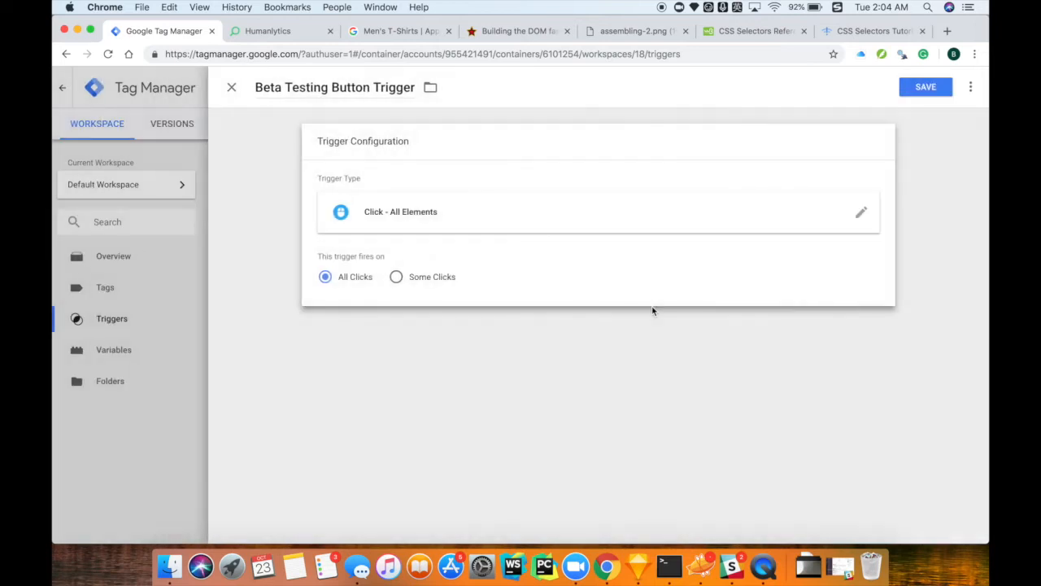
pyautogui.click(440, 281)
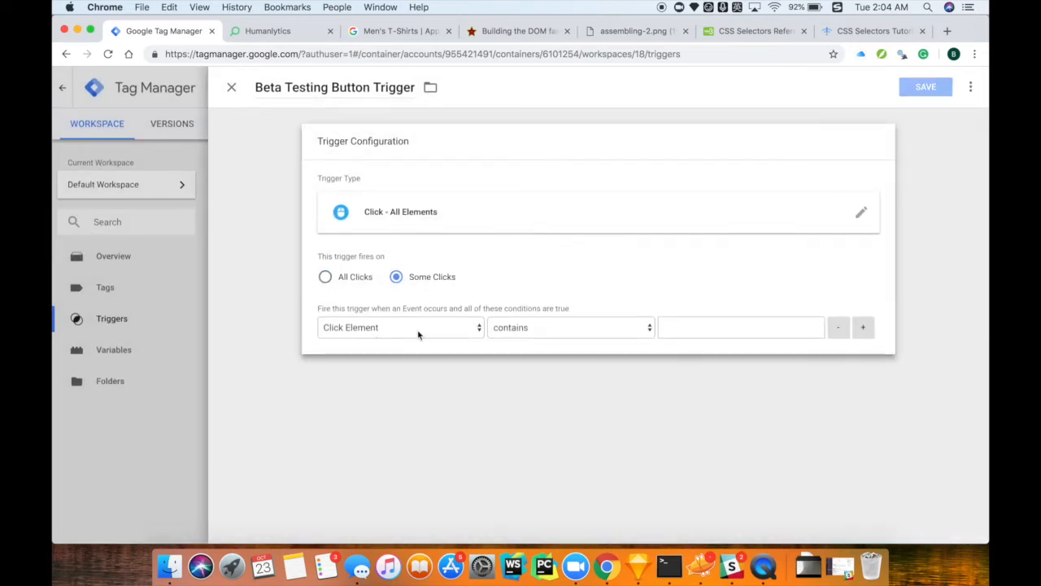
pyautogui.click(537, 327)
pyautogui.click(535, 367)
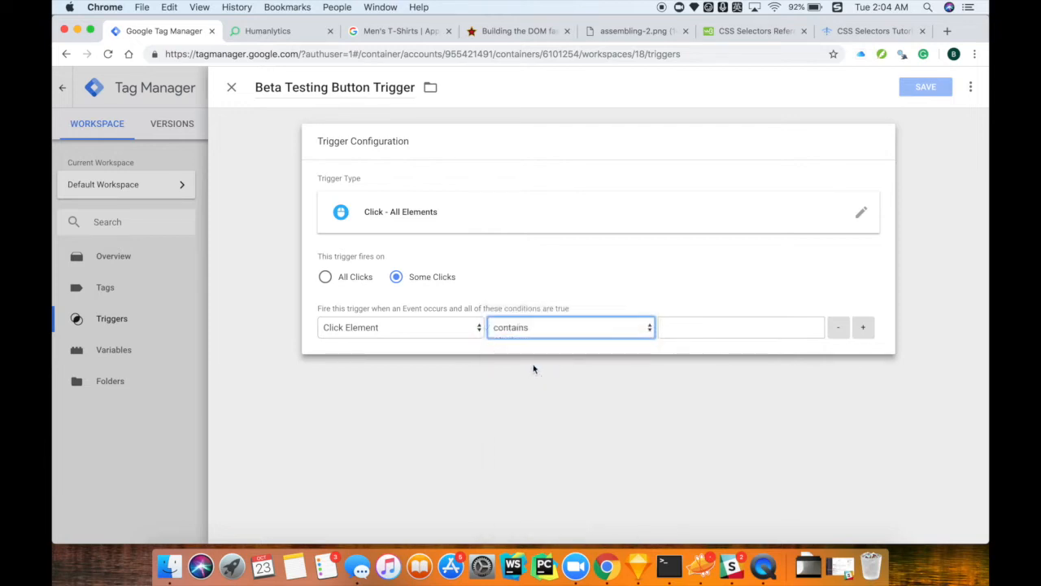
pyautogui.click(699, 330)
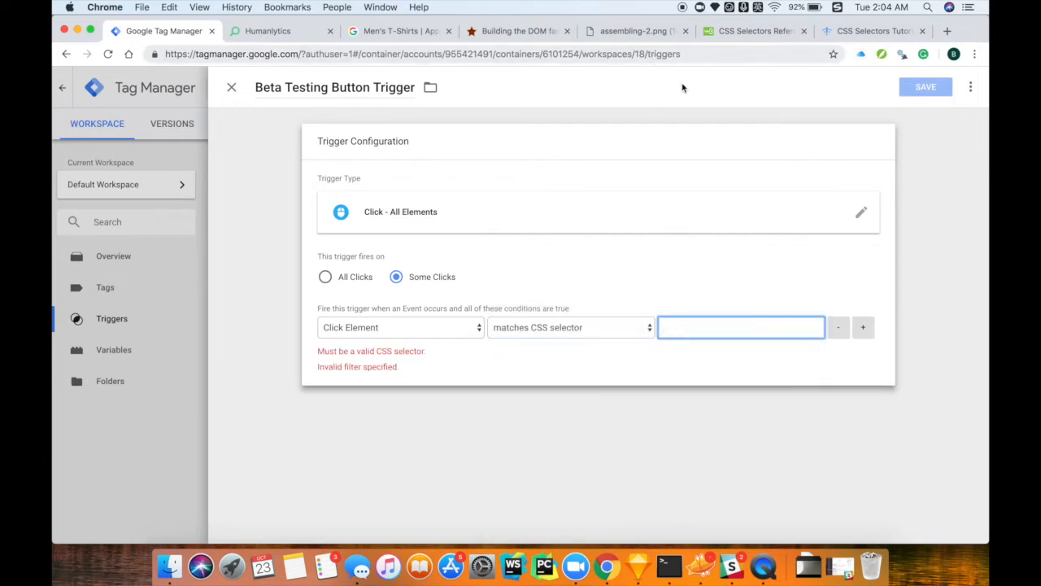
# - Inspect the "Beta Test Our Platform (For Free)" button on the Humanlytics home page to locate its link element in the DOM
pyautogui.click(284, 30)
pyautogui.scroll(5, 420, 273)
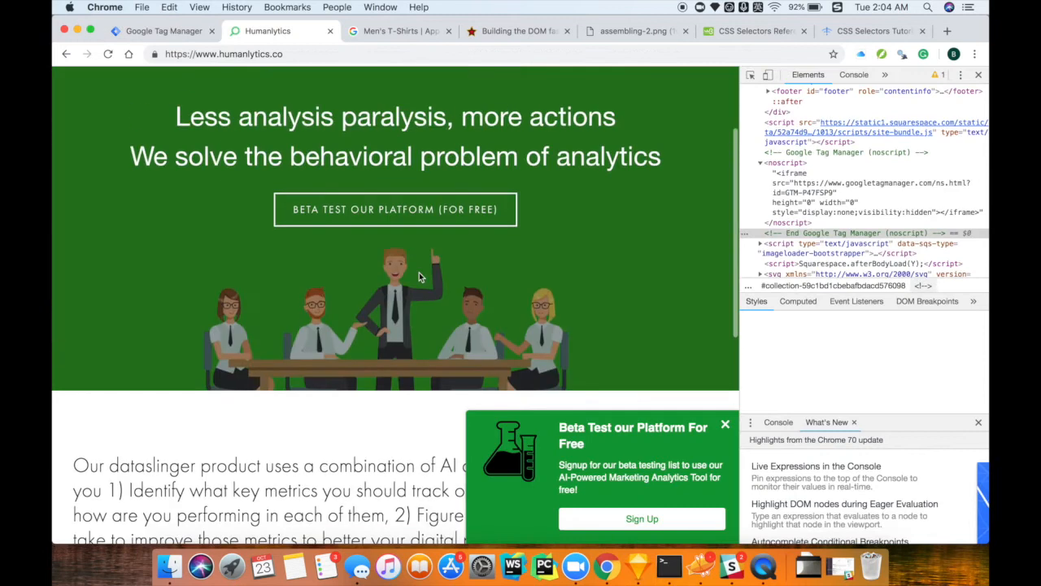
pyautogui.scroll(3, 615, 305)
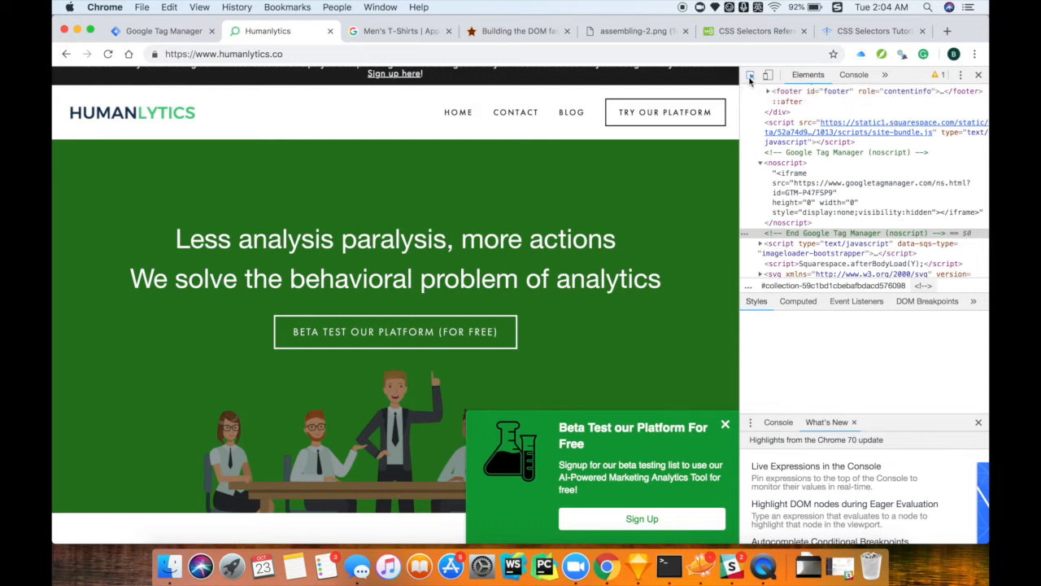
pyautogui.click(751, 79)
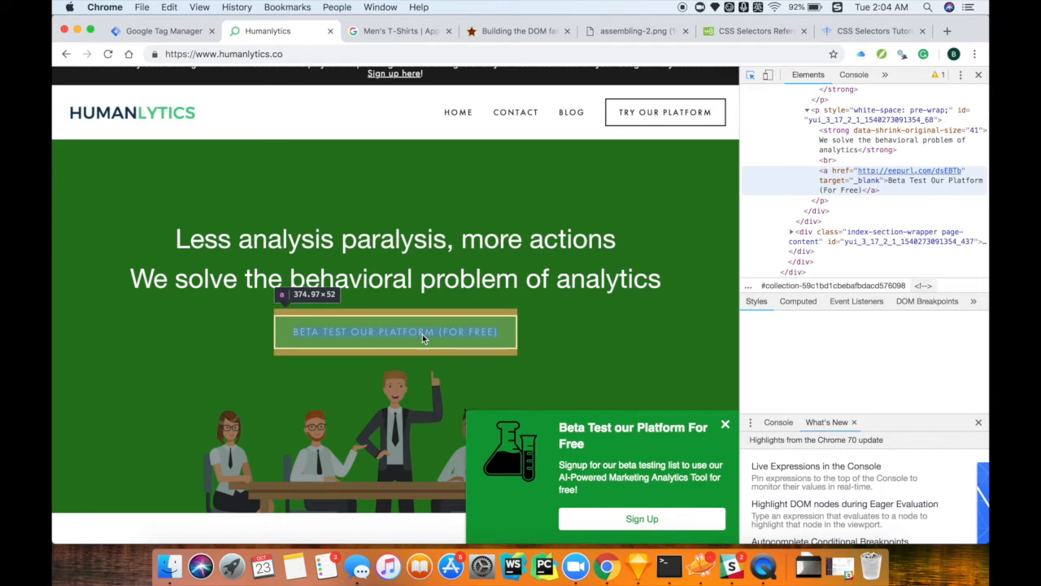
pyautogui.click(422, 334)
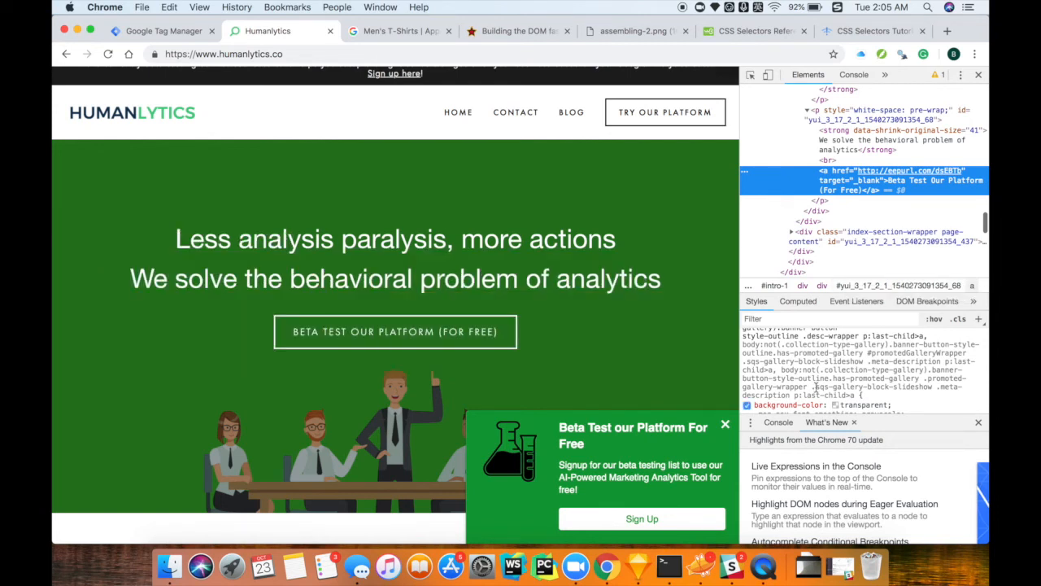
# - Start a document.querySelectorAll('') call with an empty selector string in the developer console
pyautogui.click(785, 427)
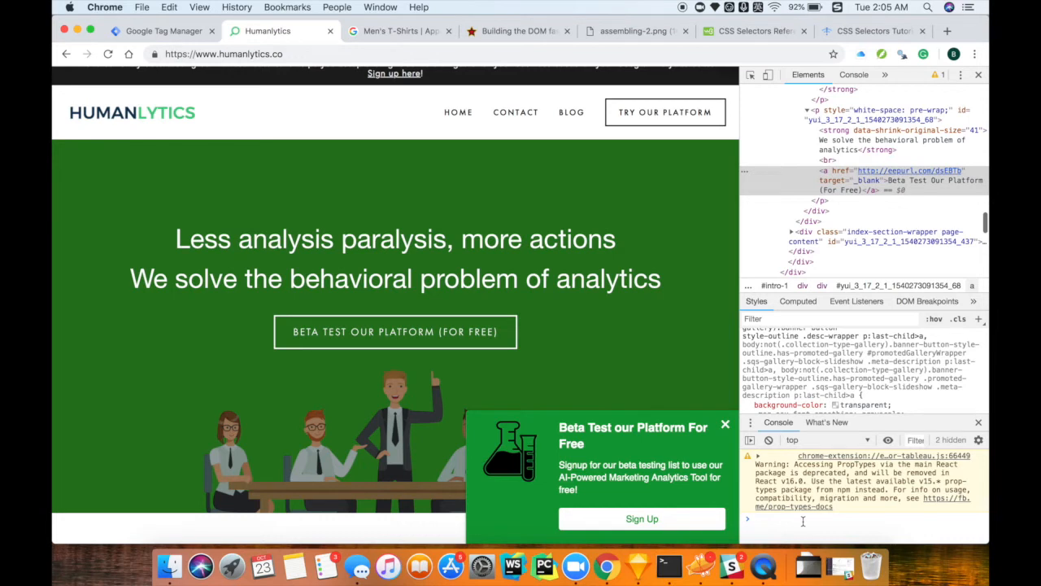
pyautogui.write('document.query')
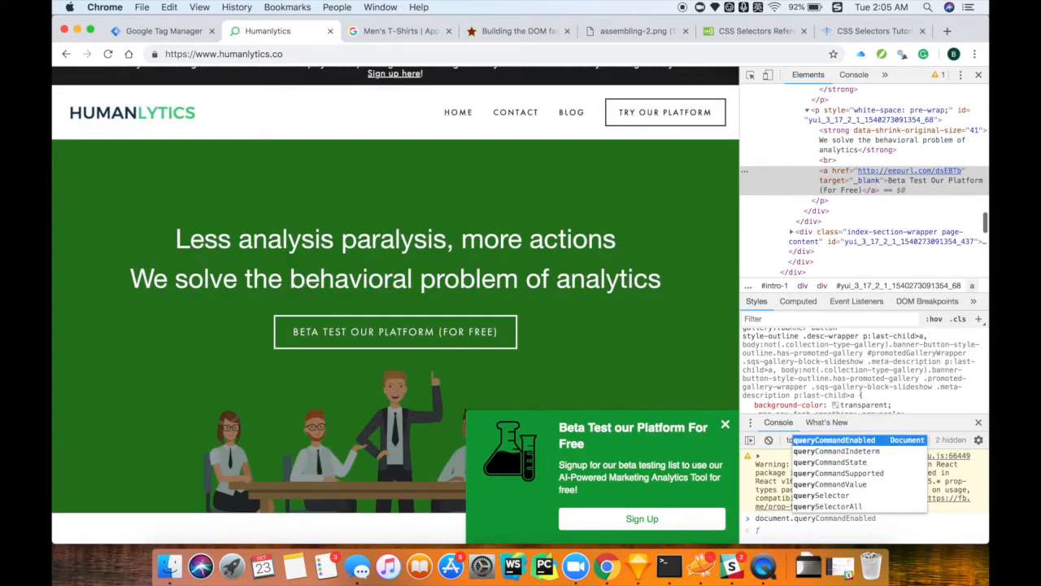
pyautogui.press('Down')
pyautogui.press('Down')
pyautogui.press('Down')
pyautogui.press('Down')
pyautogui.press('Down')
pyautogui.press('Down')
pyautogui.press('Tab')
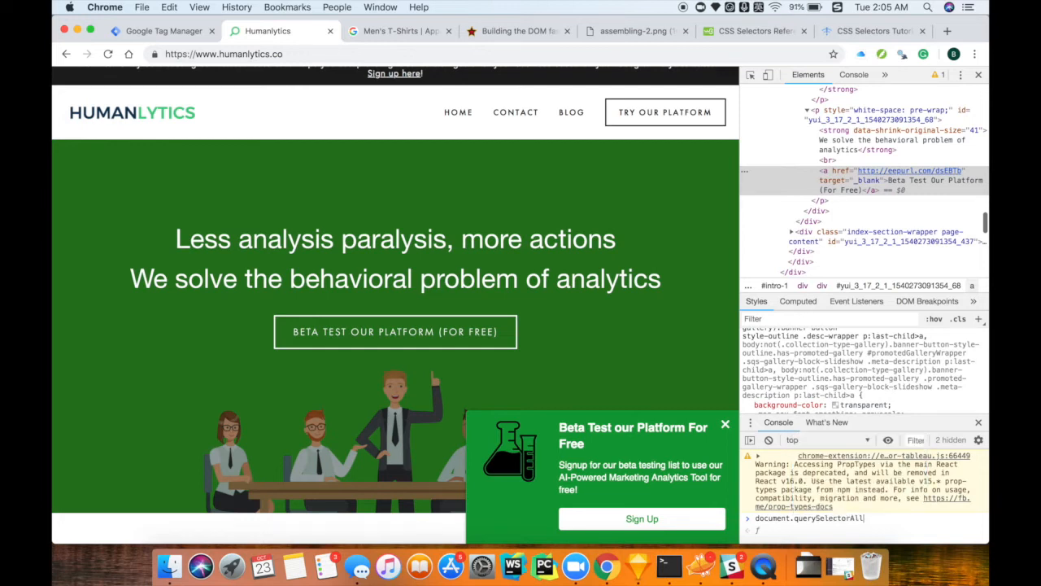
pyautogui.write("('')")
pyautogui.press('Left')
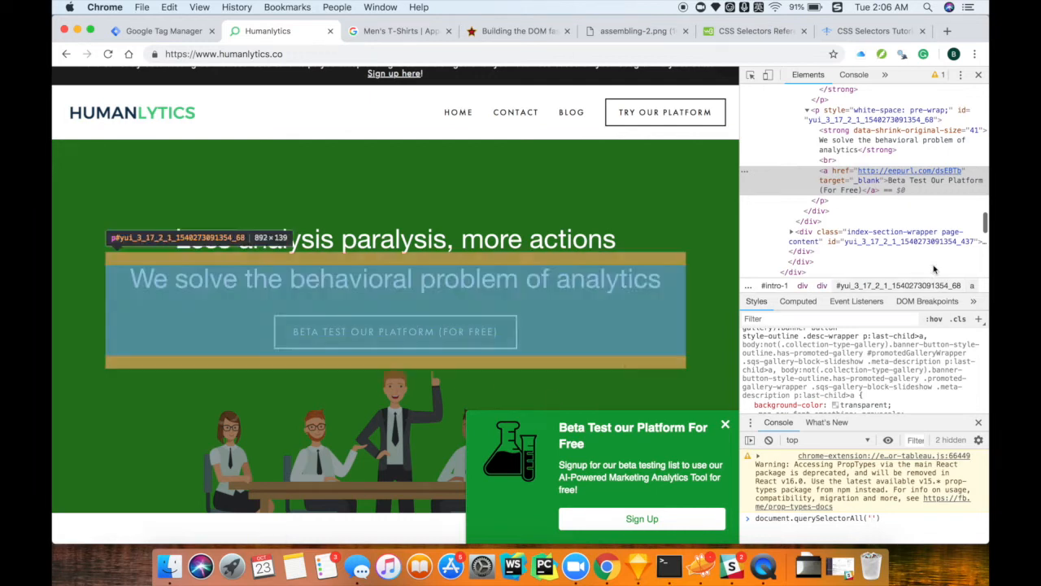
# - Check the button's element in the DOM tree and enter a as the selector in the console query
pyautogui.scroll(1, 917, 197)
pyautogui.scroll(1, 917, 198)
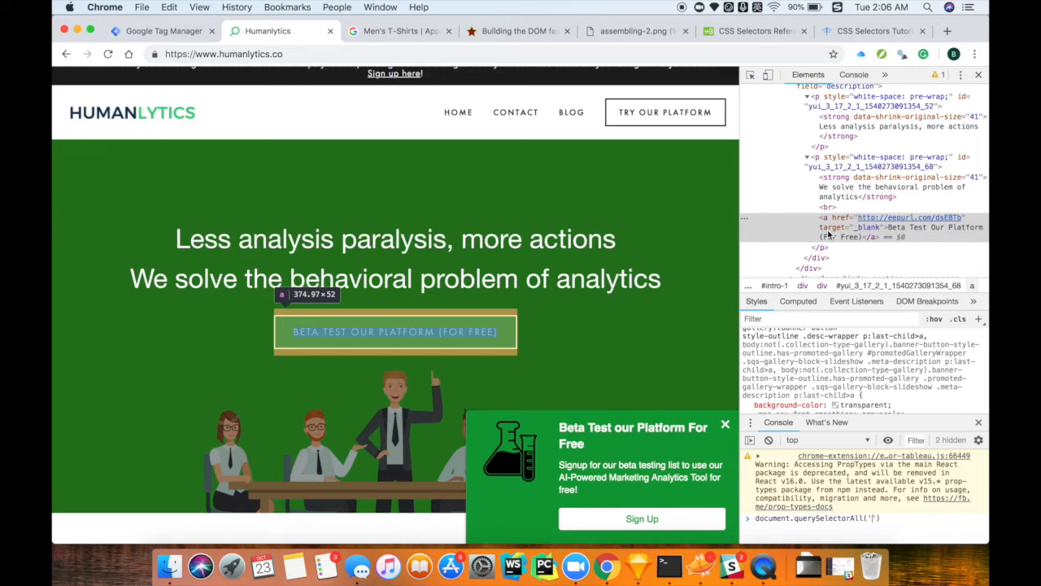
pyautogui.write('a')
pyautogui.press('BackSpace')
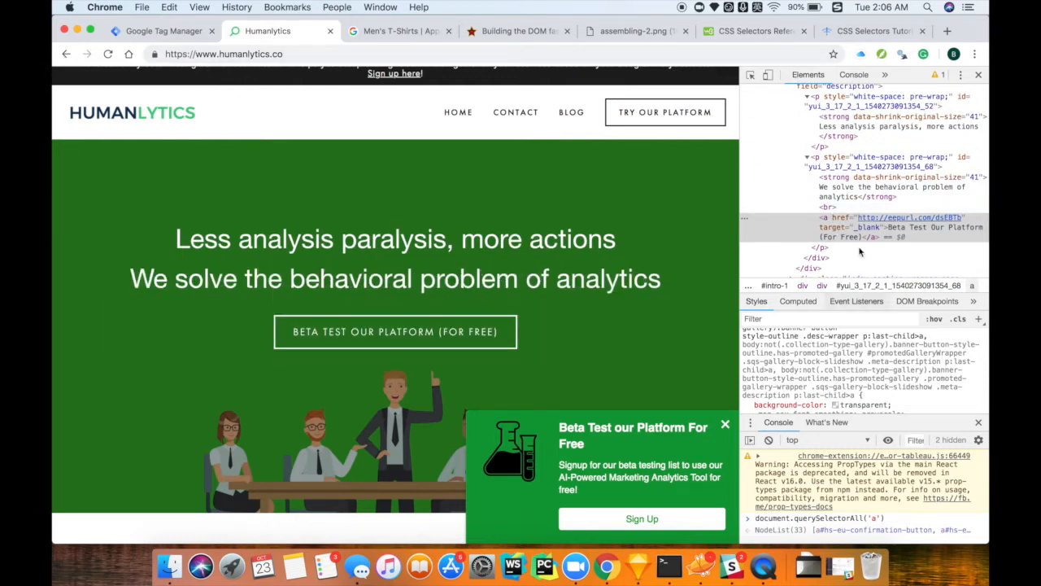
# - Look up the element and attribute selector syntax in the w3schools CSS Selector Reference
pyautogui.click(756, 33)
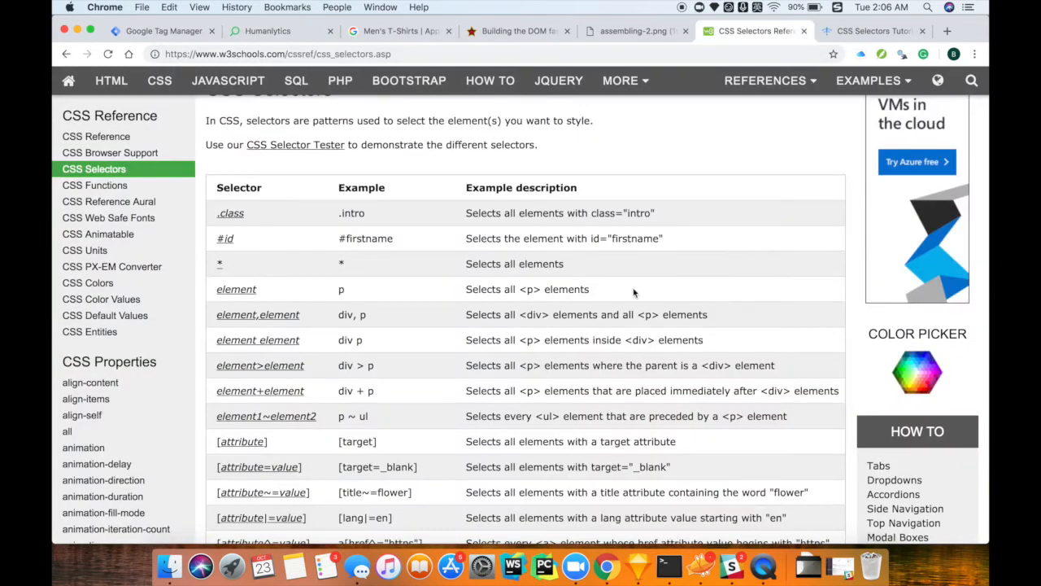
pyautogui.click(265, 31)
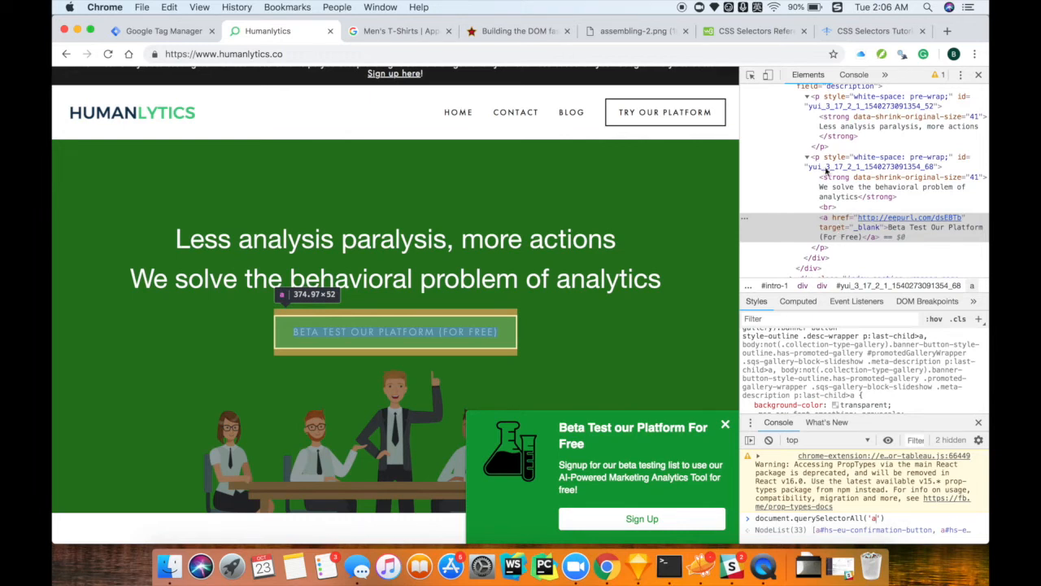
pyautogui.click(761, 32)
pyautogui.scroll(-5, 437, 282)
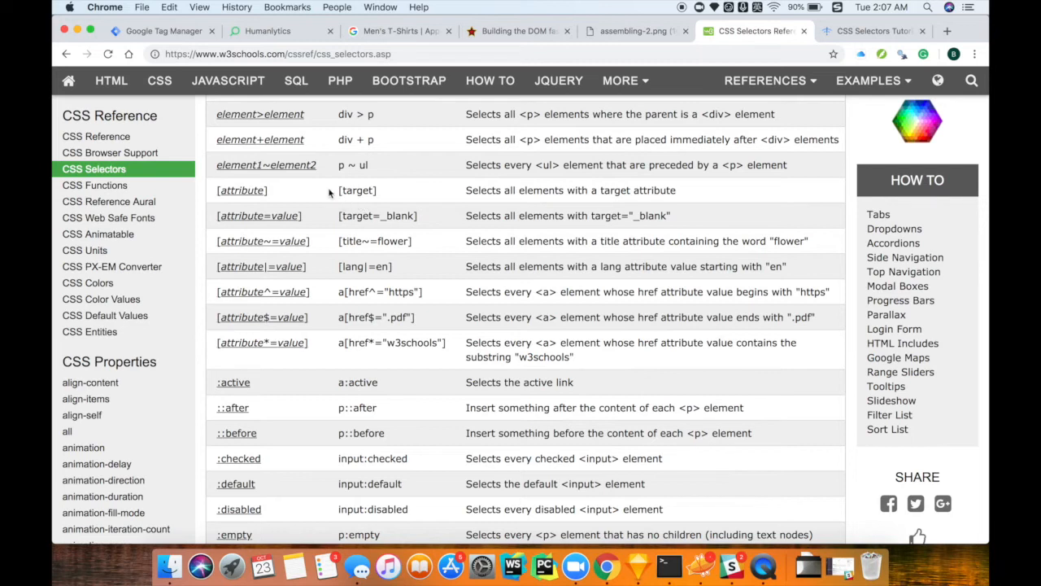
pyautogui.click(280, 33)
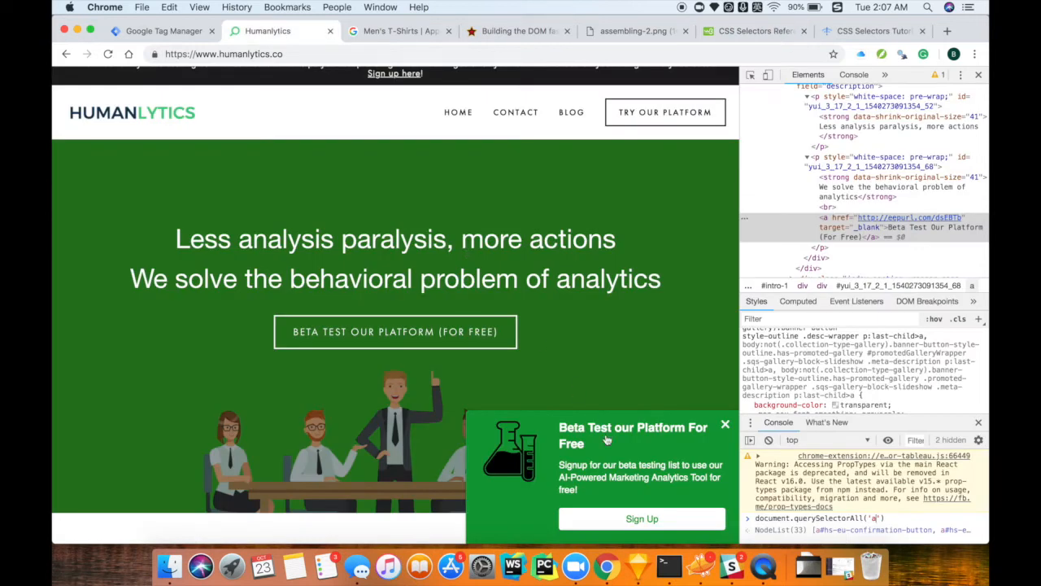
pyautogui.write('[h')
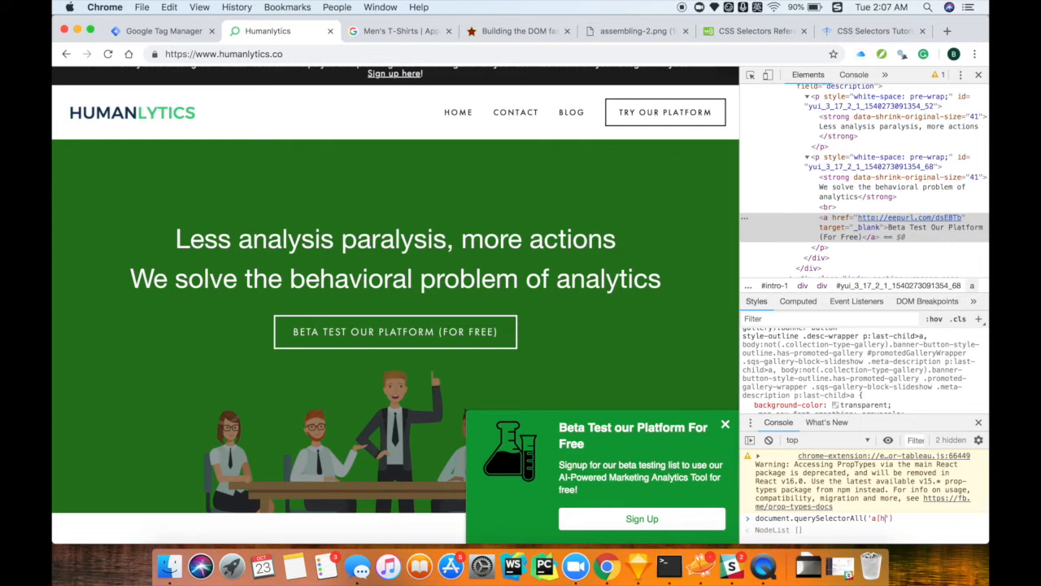
pyautogui.write('ref="http')
pyautogui.click(965, 225)
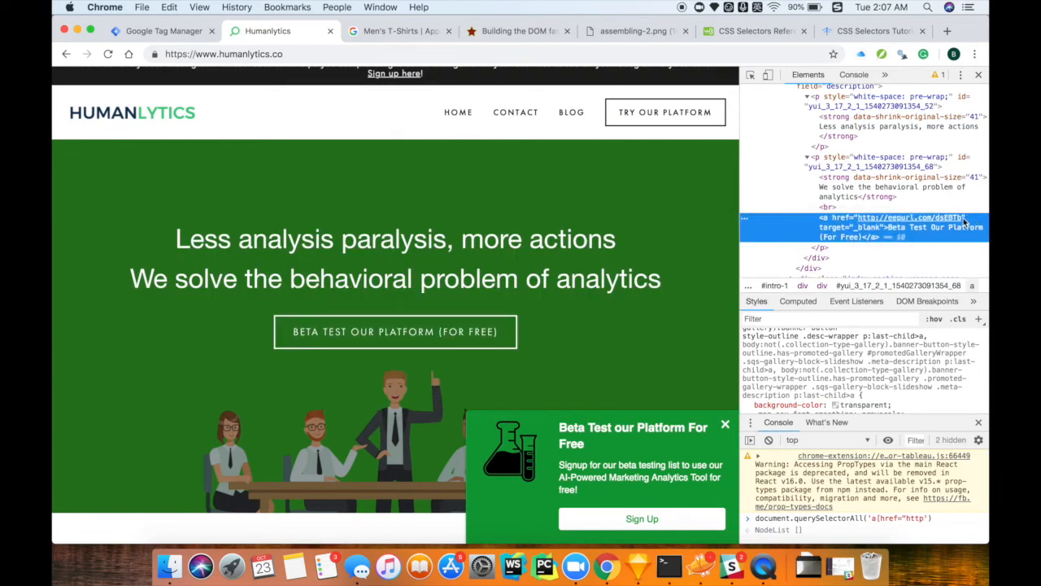
pyautogui.doubleClick(853, 218)
pyautogui.press('super+c')
pyautogui.click(888, 519)
pyautogui.moveTo(880, 518); pyautogui.dragTo(925, 521)
pyautogui.press('super+v')
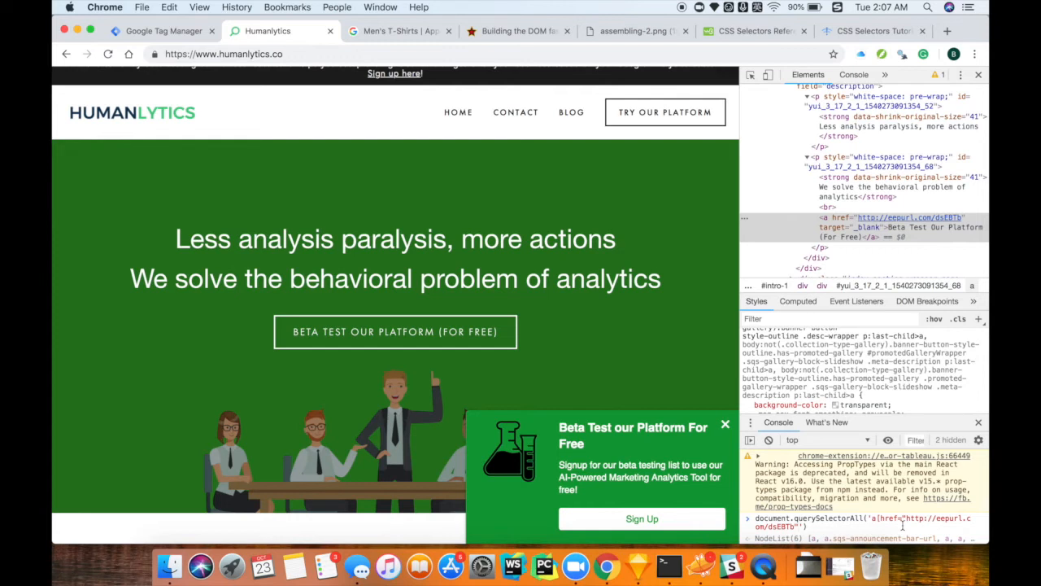
# - Close the attribute selector with a square bracket and run the console query
pyautogui.write(']')
pyautogui.press('shift')
pyautogui.press('shift')
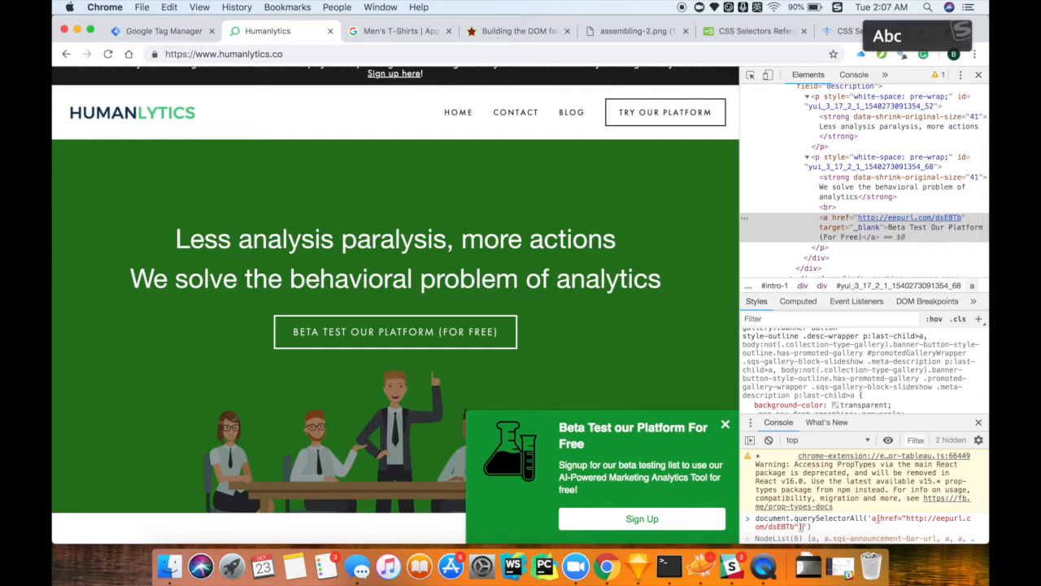
pyautogui.press('shift')
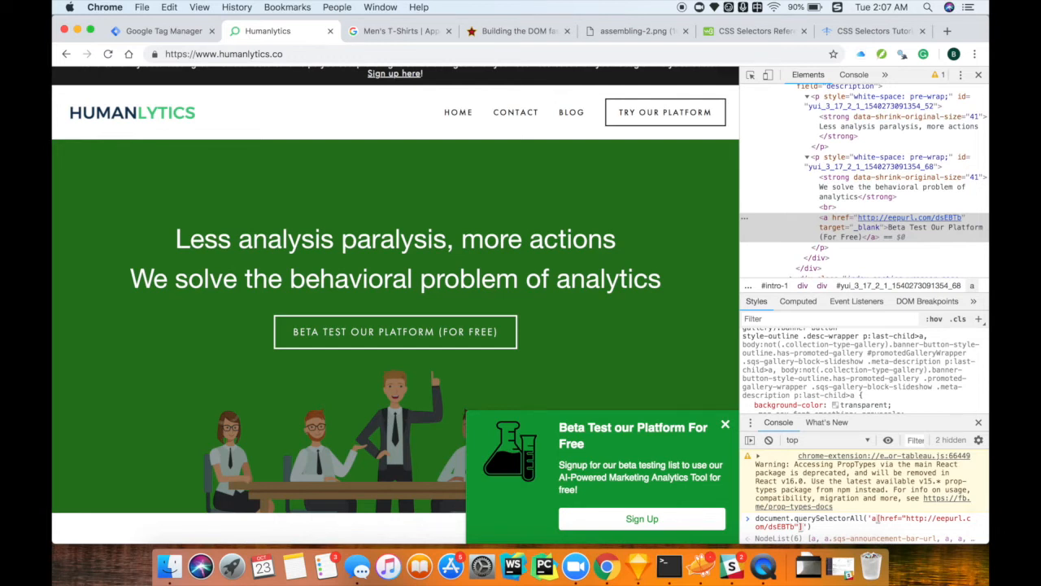
pyautogui.press('Return')
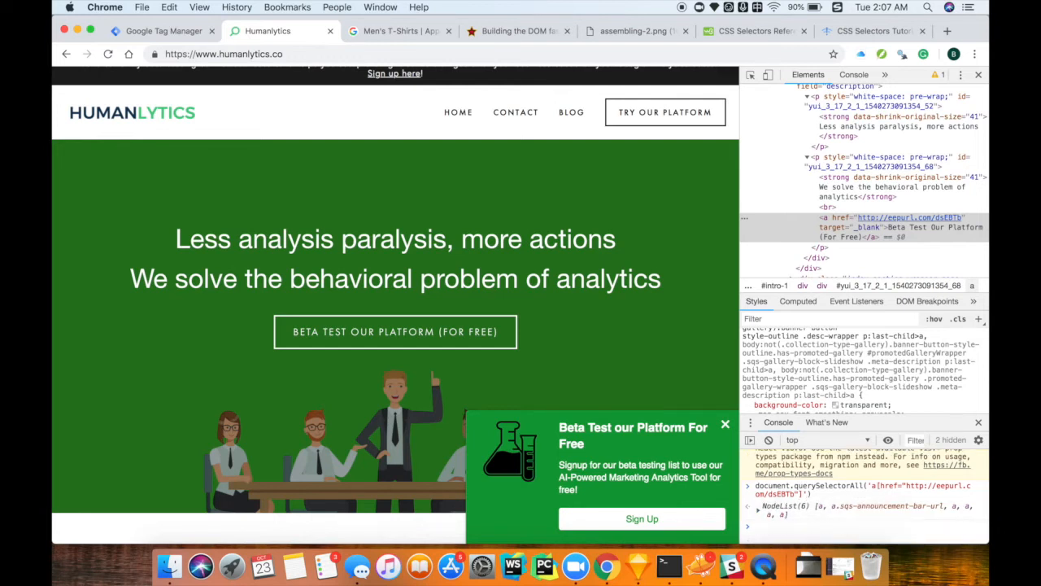
# - Expand the returned NodeList to examine the matching links, and dismiss the beta test signup popup on the page
pyautogui.click(758, 509)
pyautogui.scroll(-3, 805, 513)
pyautogui.scroll(5, 805, 512)
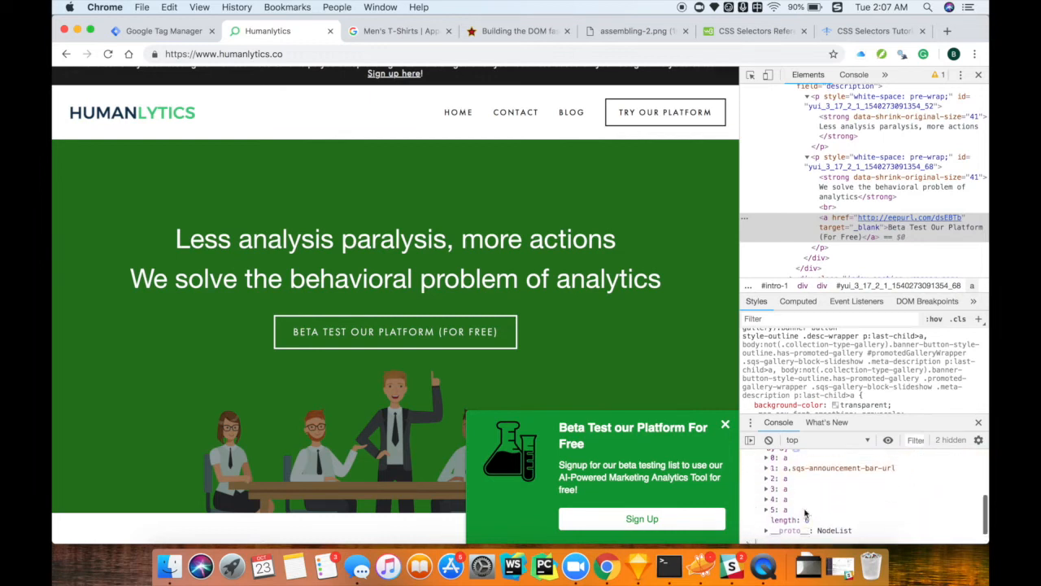
pyautogui.click(727, 426)
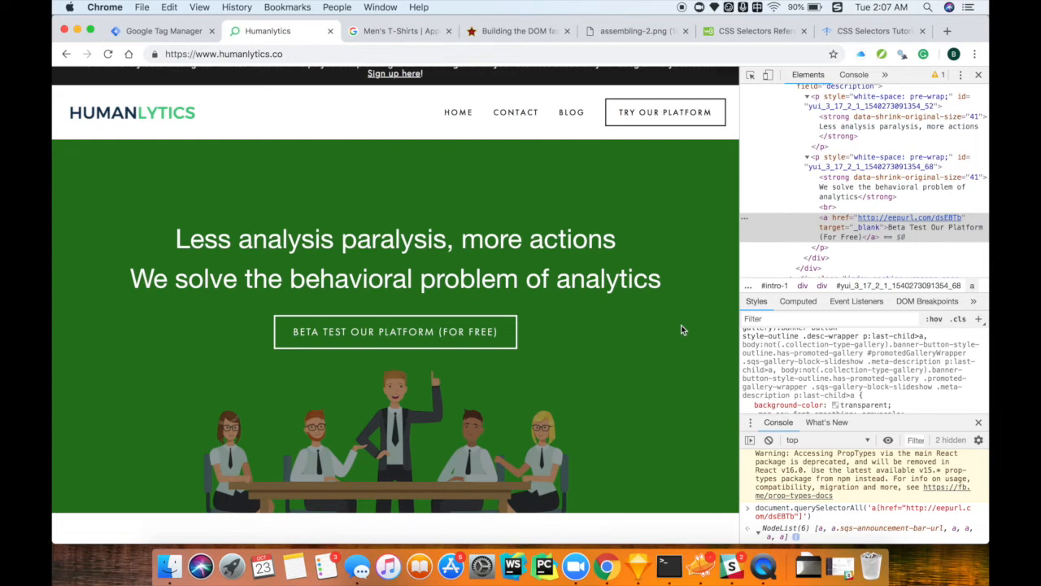
pyautogui.scroll(-5, 842, 471)
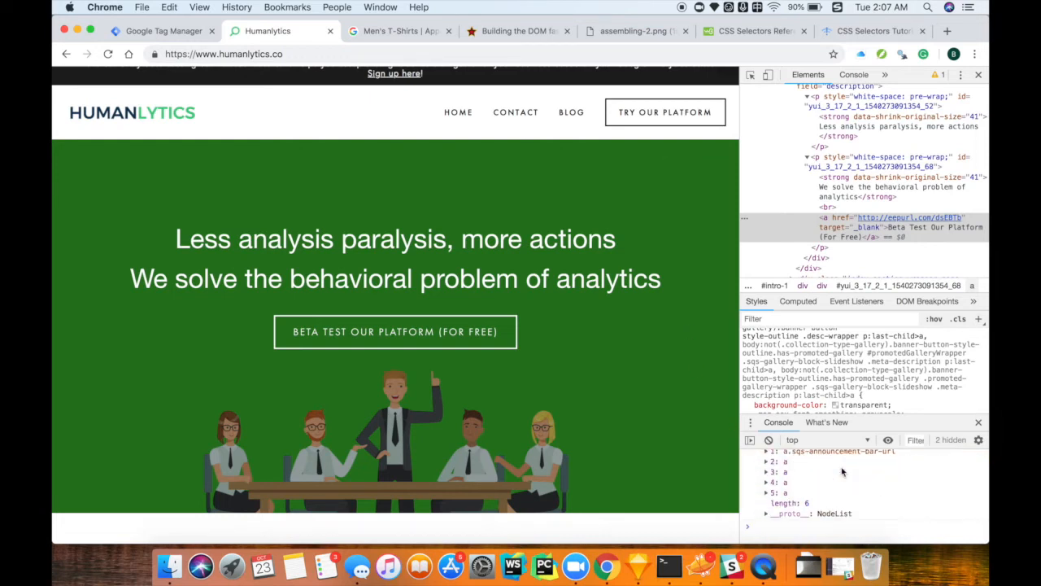
pyautogui.click(829, 529)
pyautogui.press('super+v')
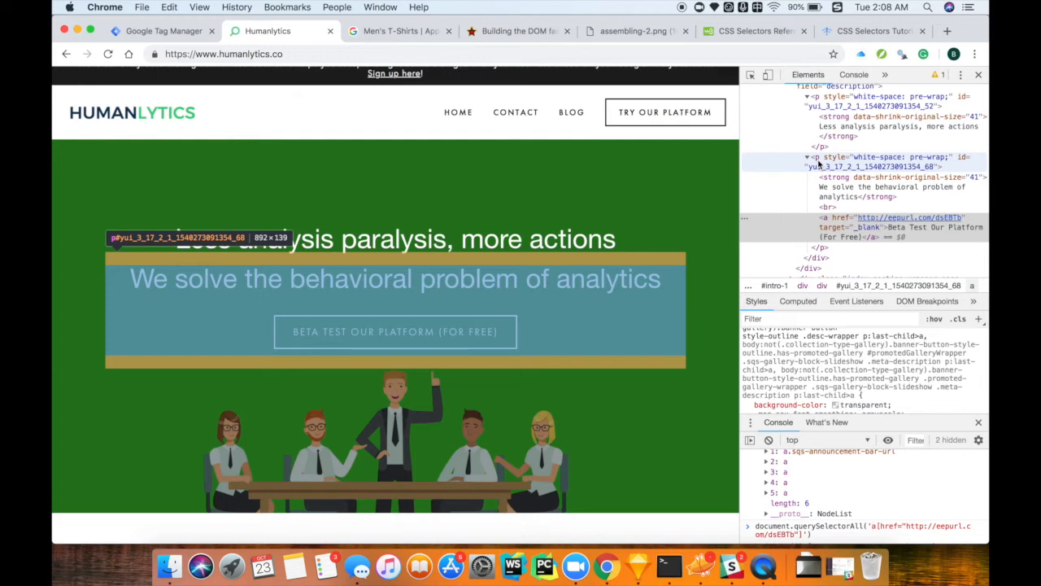
pyautogui.write('p')
pyautogui.press('capslock')
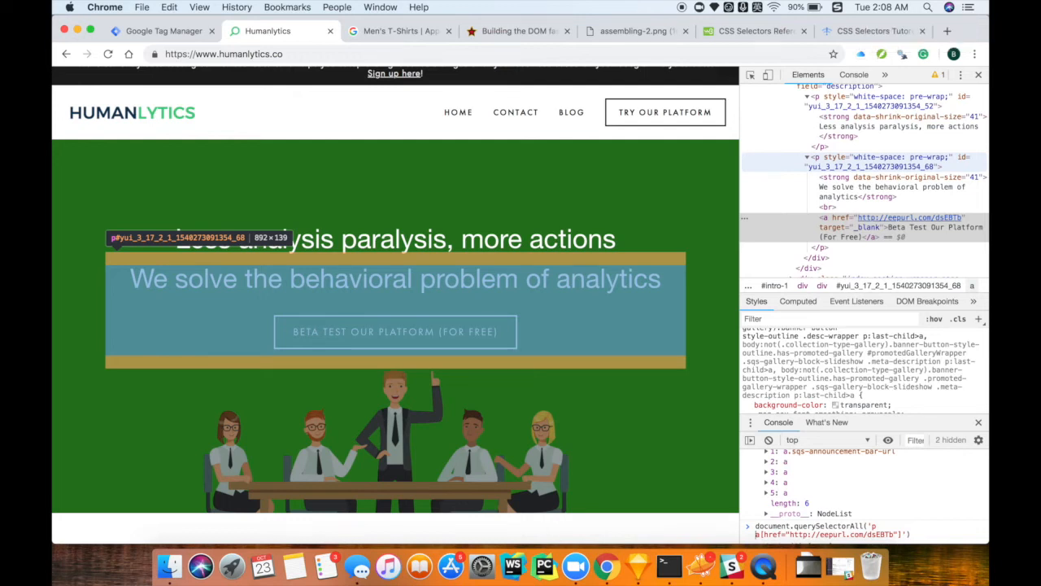
pyautogui.scroll(1, 863, 166)
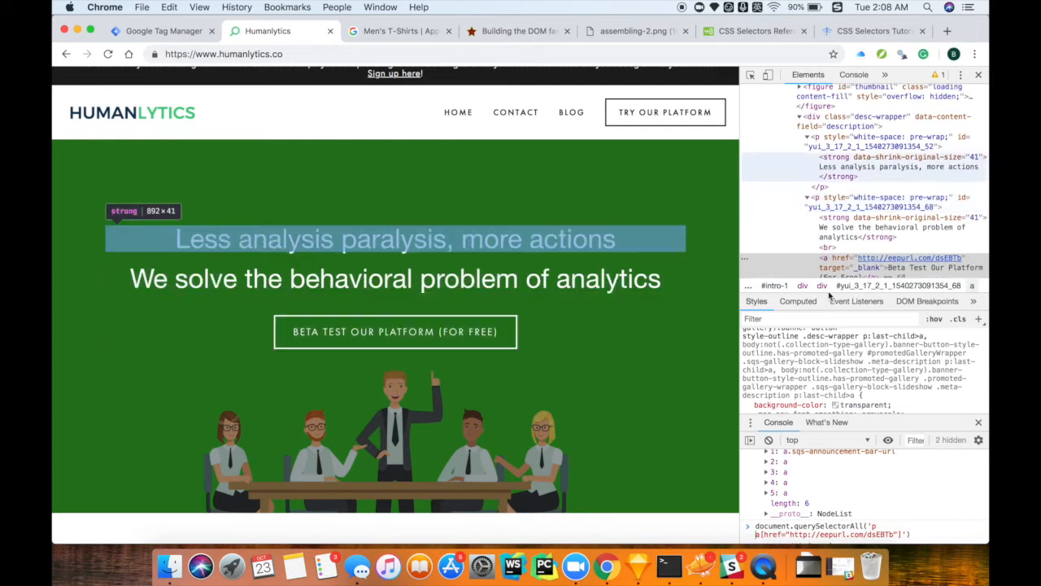
pyautogui.click(878, 527)
pyautogui.write('div')
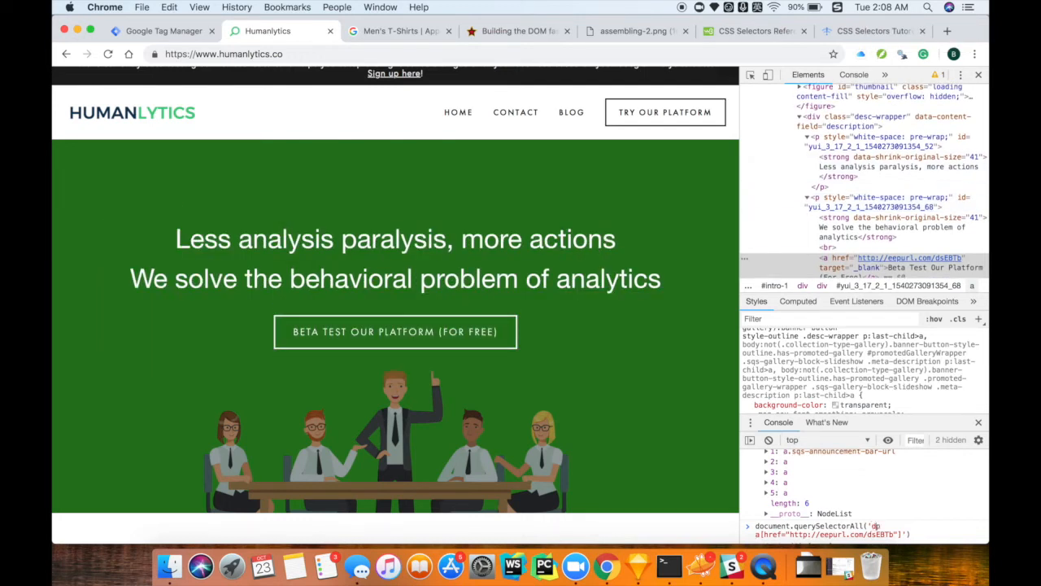
pyautogui.scroll(1, 846, 236)
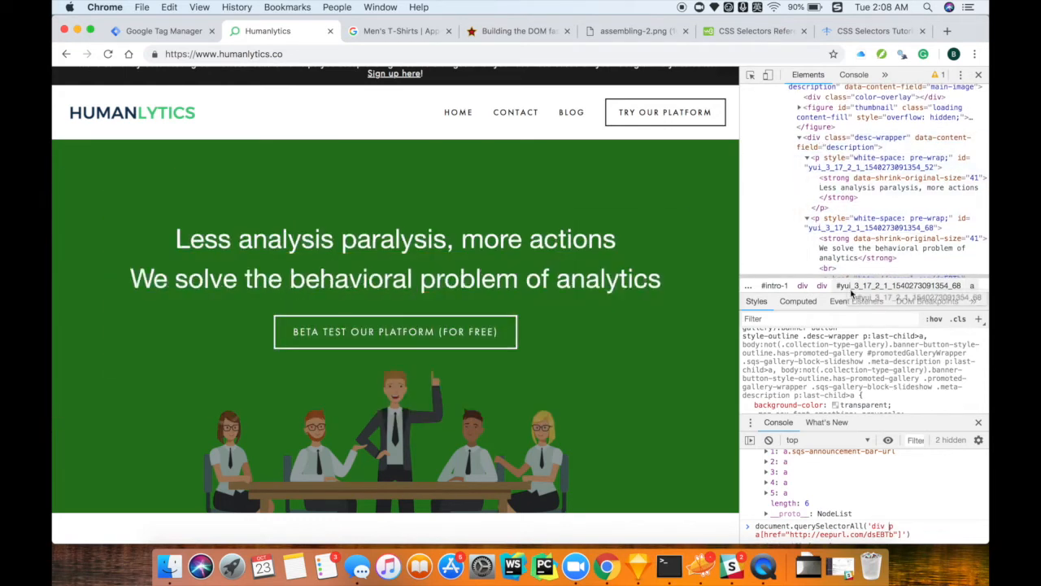
pyautogui.click(916, 535)
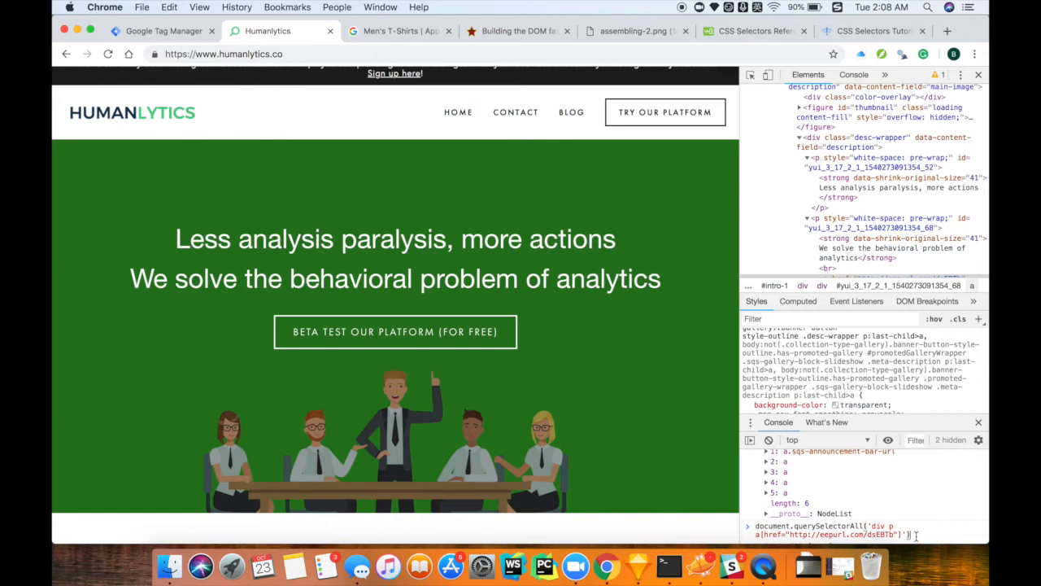
pyautogui.press('Return')
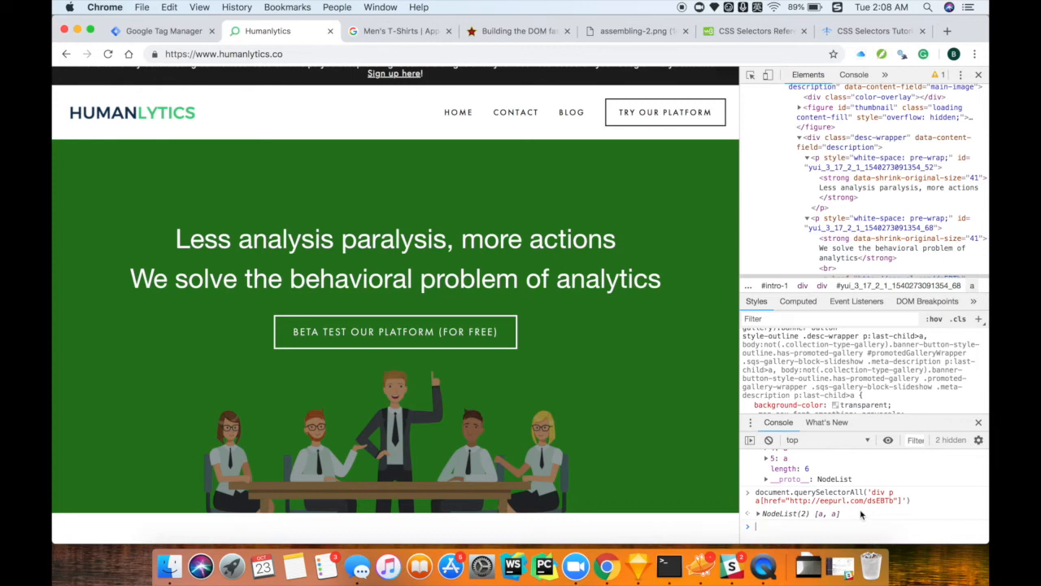
# - Recall the last console query, narrow div to div.desc-wrapper, and start a style attribute condition on its p element
pyautogui.press('Up')
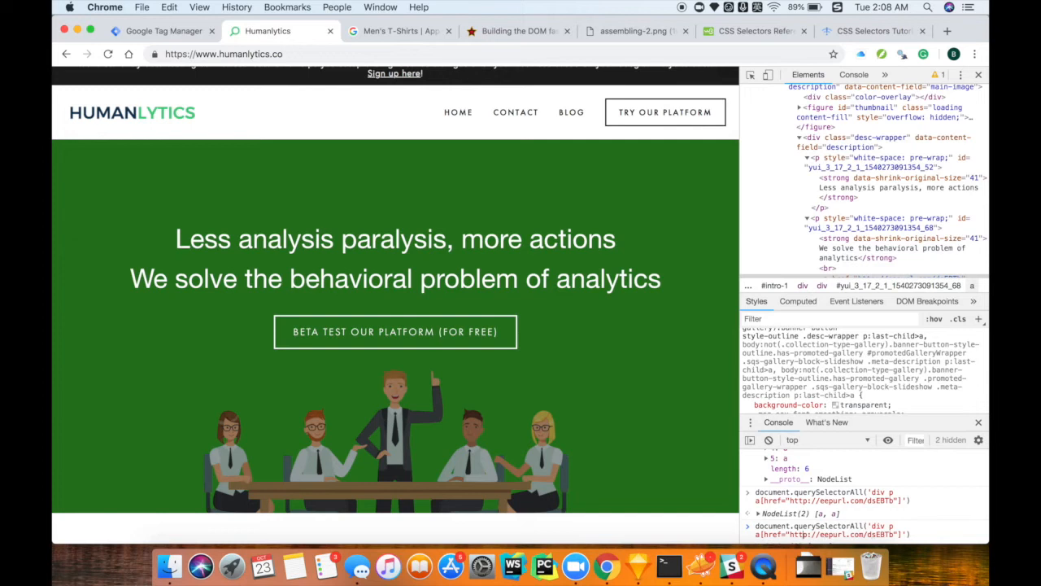
pyautogui.click(887, 527)
pyautogui.write('.')
pyautogui.write('desc-w')
pyautogui.write('rapper')
pyautogui.write("['")
pyautogui.write('style=')
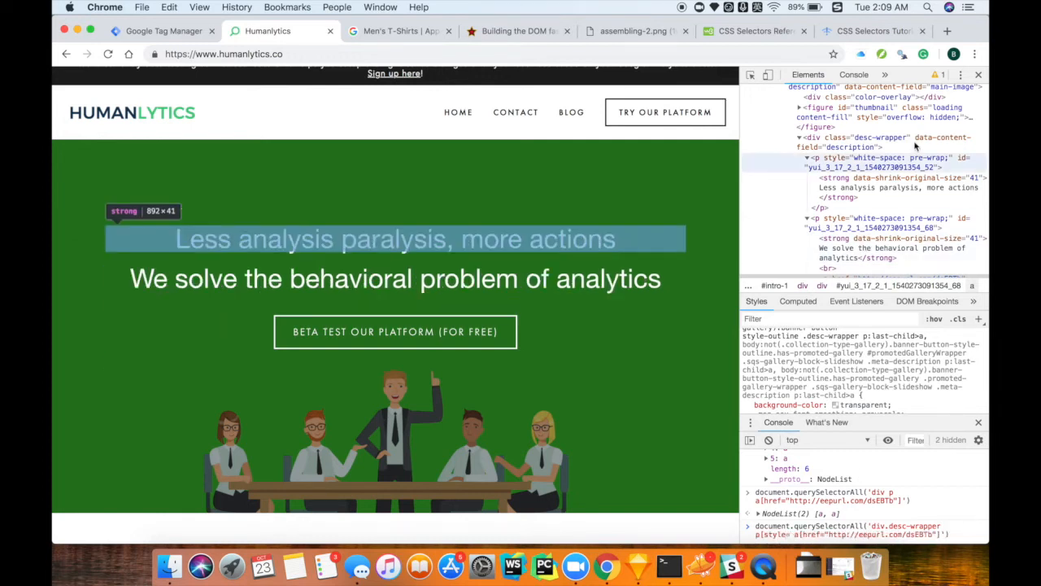
# - Fill the style condition with "white-space: pre-wrap;" copied from the headline paragraph's markup, and run the query
pyautogui.doubleClick(891, 158)
pyautogui.press('super+c')
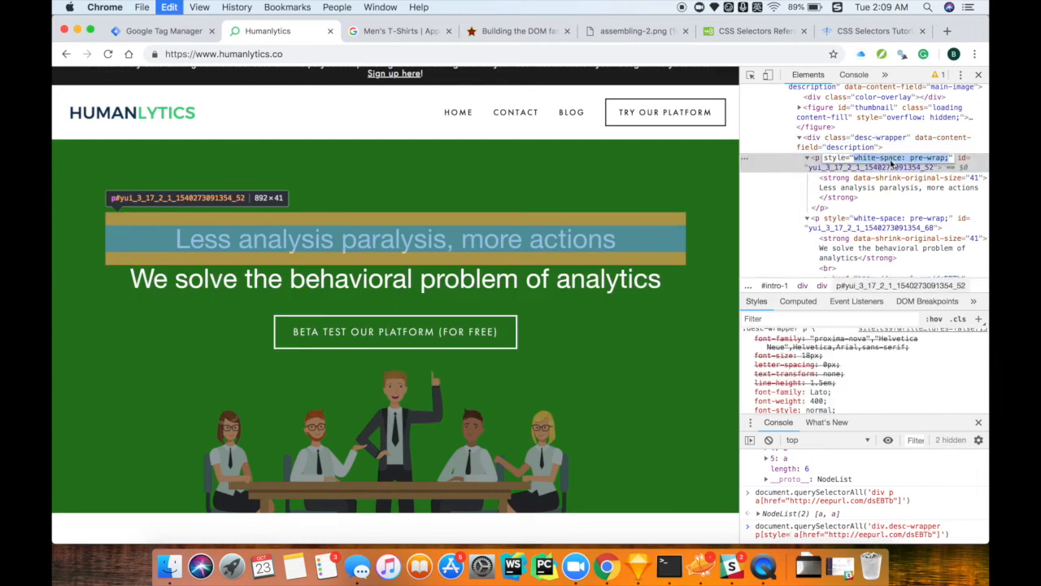
pyautogui.click(791, 534)
pyautogui.write('"')
pyautogui.press('super+v')
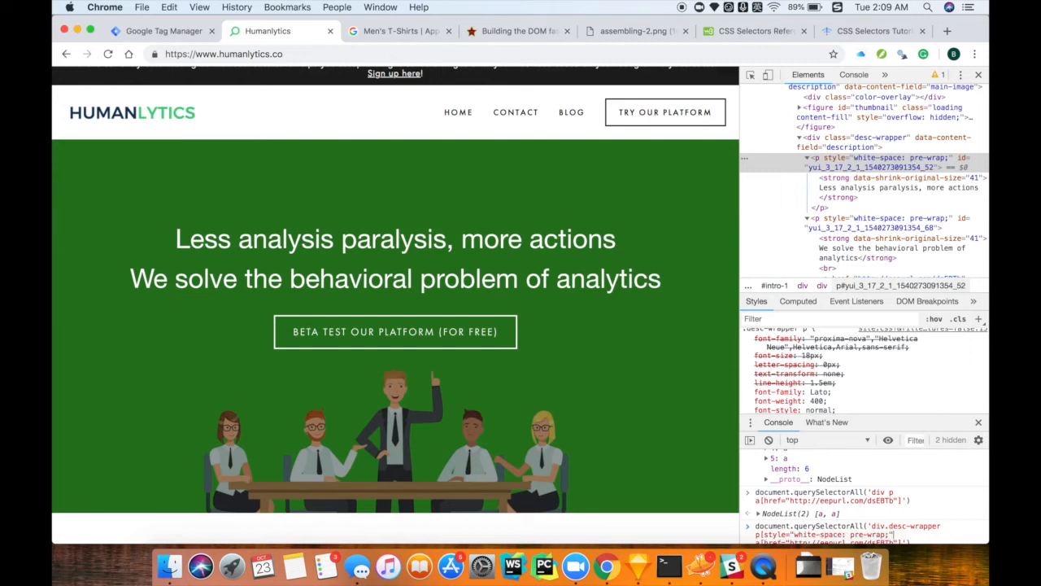
pyautogui.scroll(-1, 878, 530)
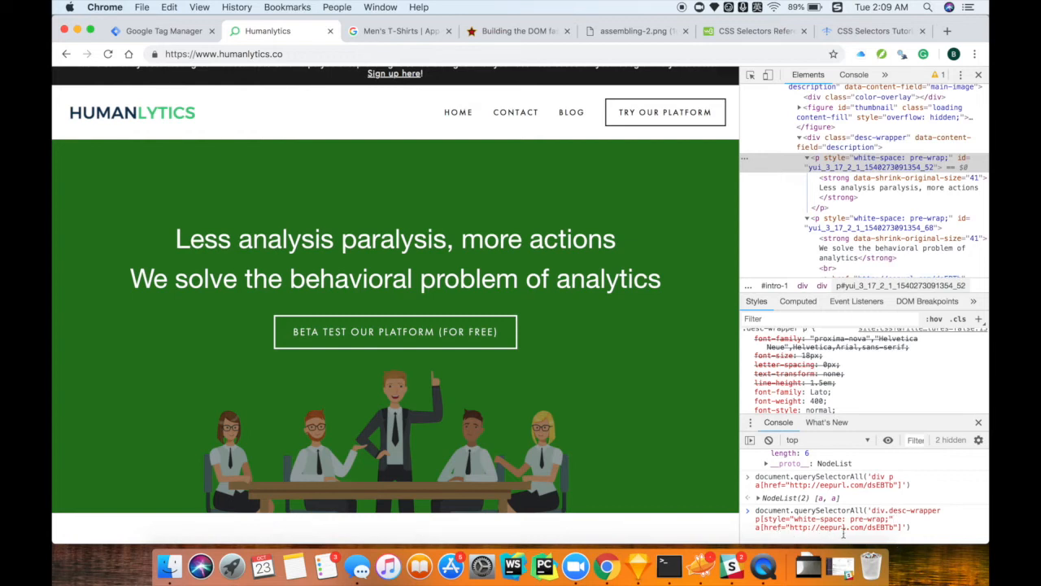
pyautogui.click(933, 530)
pyautogui.press('Return')
# - Recall the query, close the style condition with the missing square bracket, run it, and expand the returned NodeList
pyautogui.press('Up')
pyautogui.press('Up')
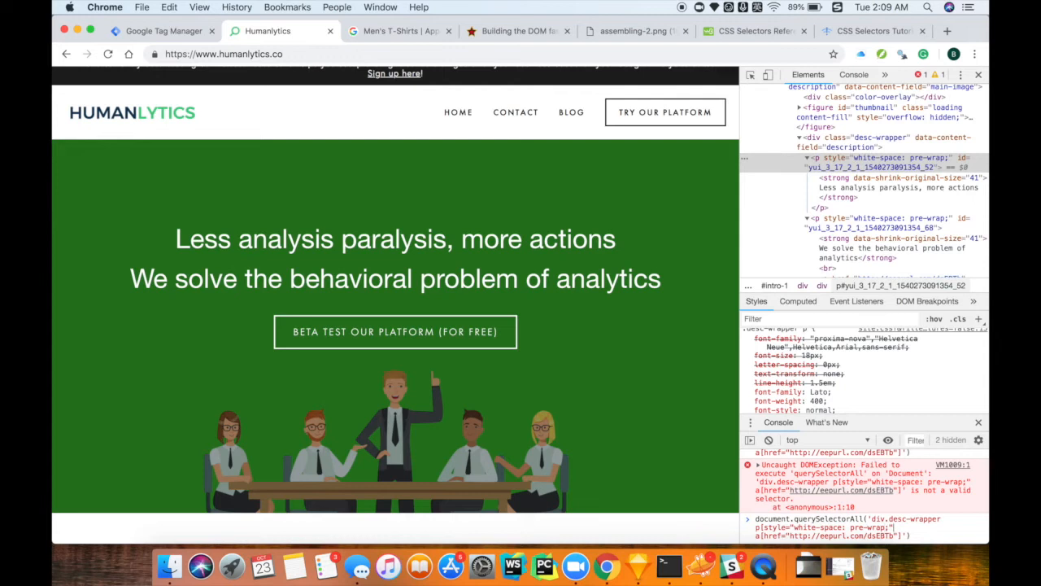
pyautogui.press('BackSpace')
pyautogui.write('"')
pyautogui.write(']')
pyautogui.press('Return')
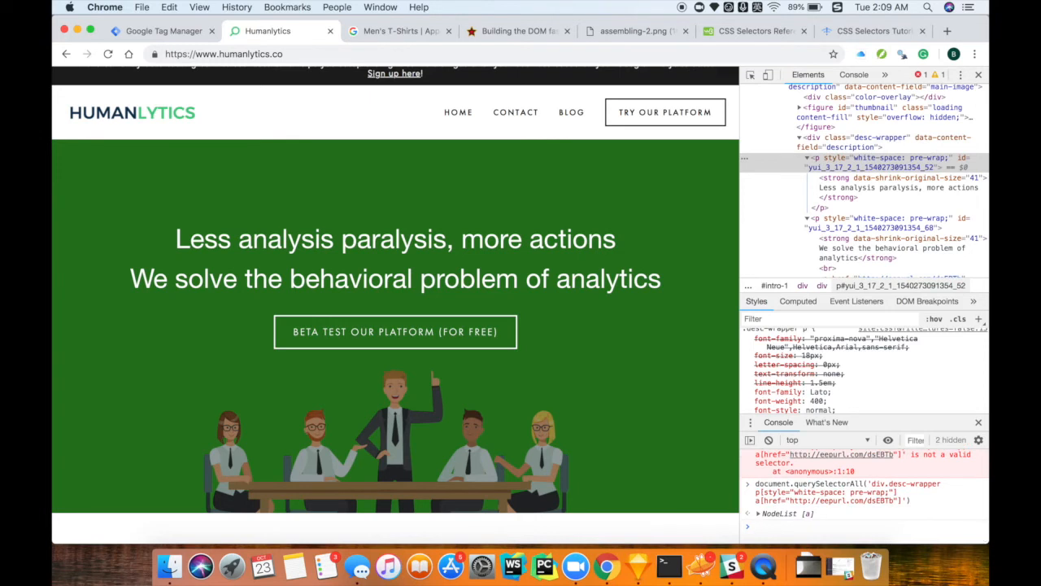
pyautogui.click(758, 514)
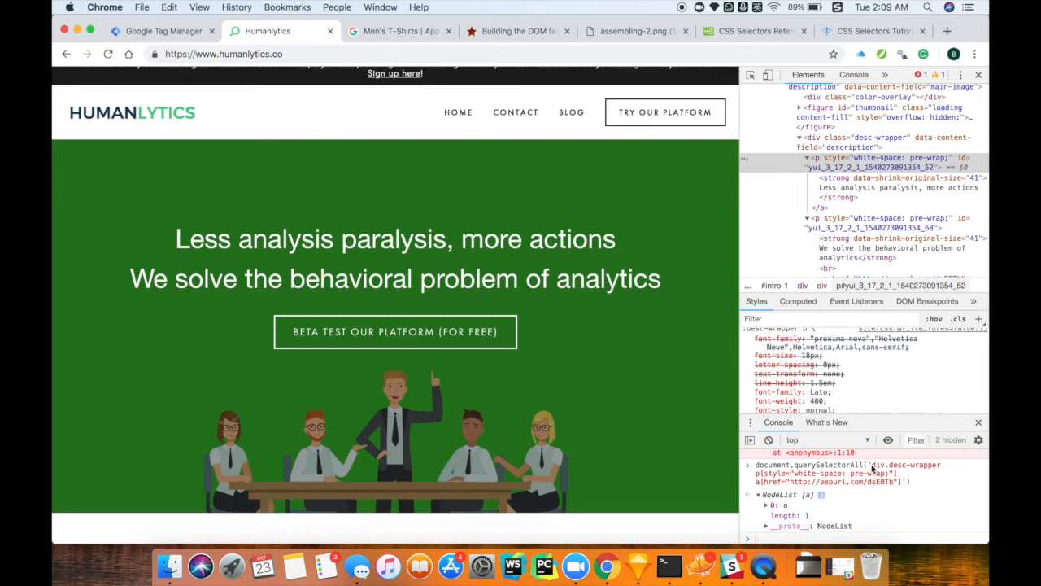
# - Copy the full selector from the console query into the Beta Testing Button Trigger's CSS selector condition in Google Tag Manager and save the trigger
pyautogui.moveTo(873, 468); pyautogui.dragTo(901, 487)
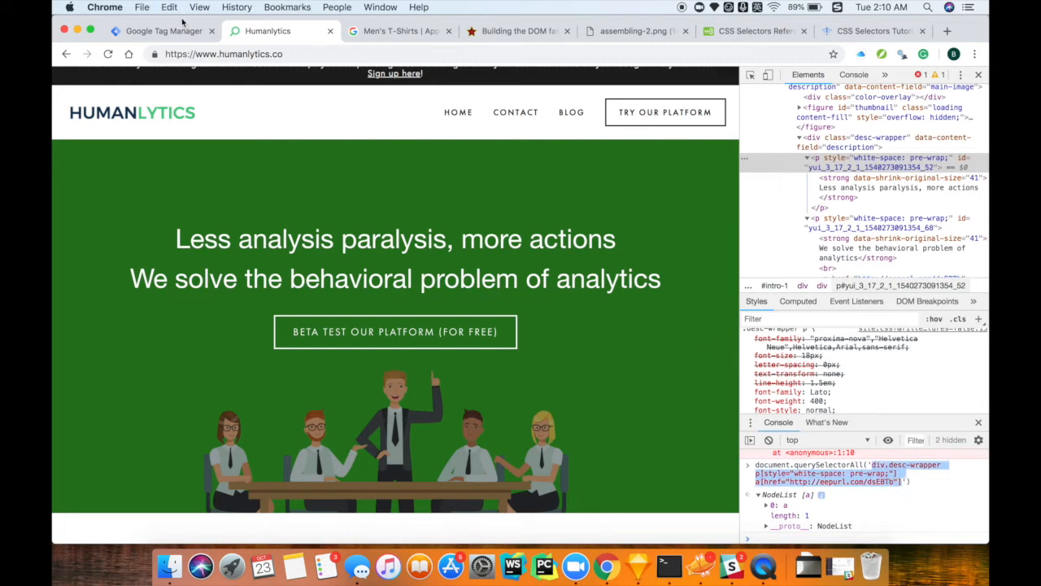
pyautogui.click(163, 31)
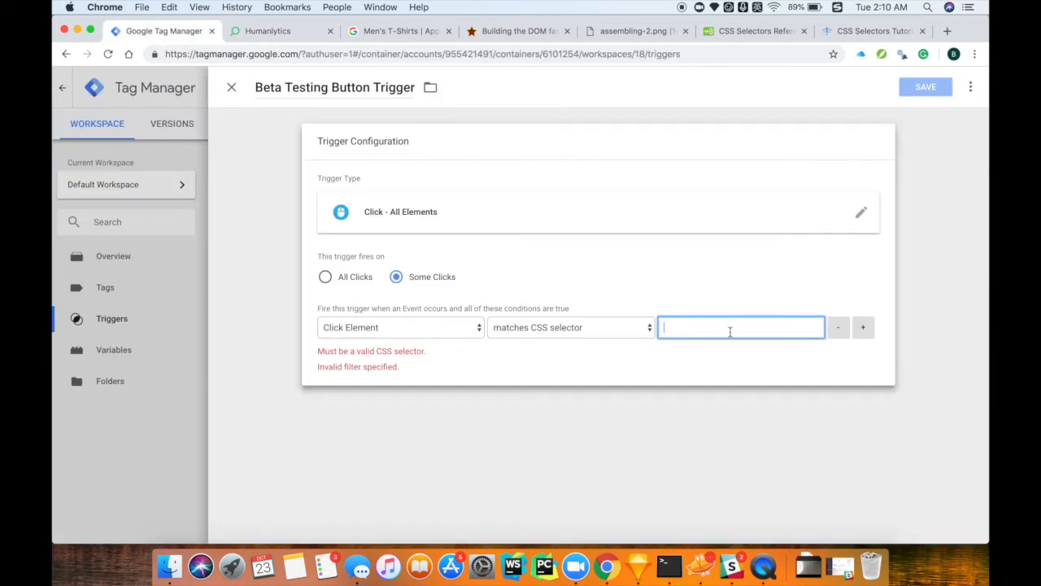
pyautogui.press('super+v')
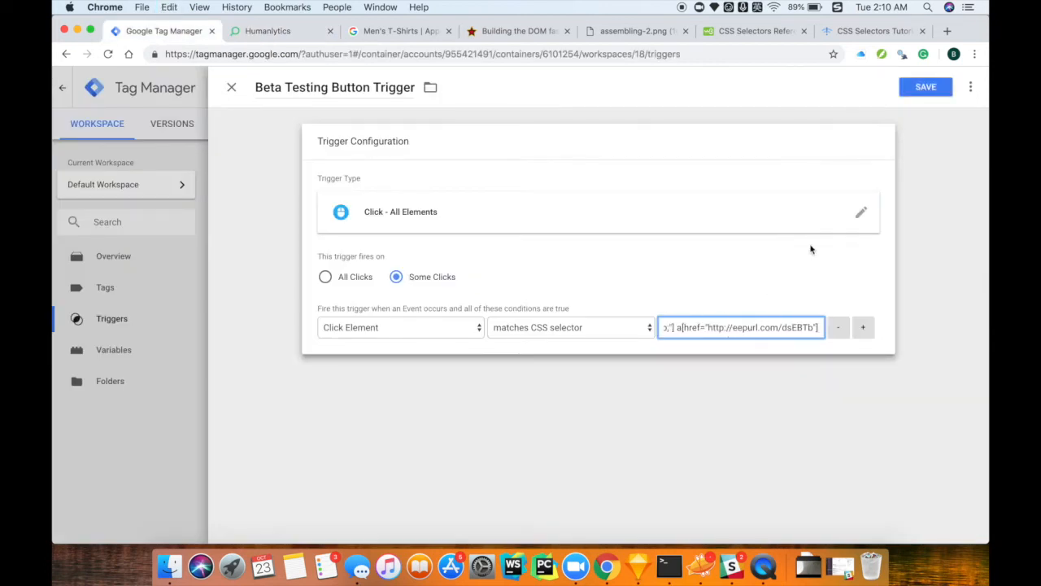
pyautogui.click(925, 91)
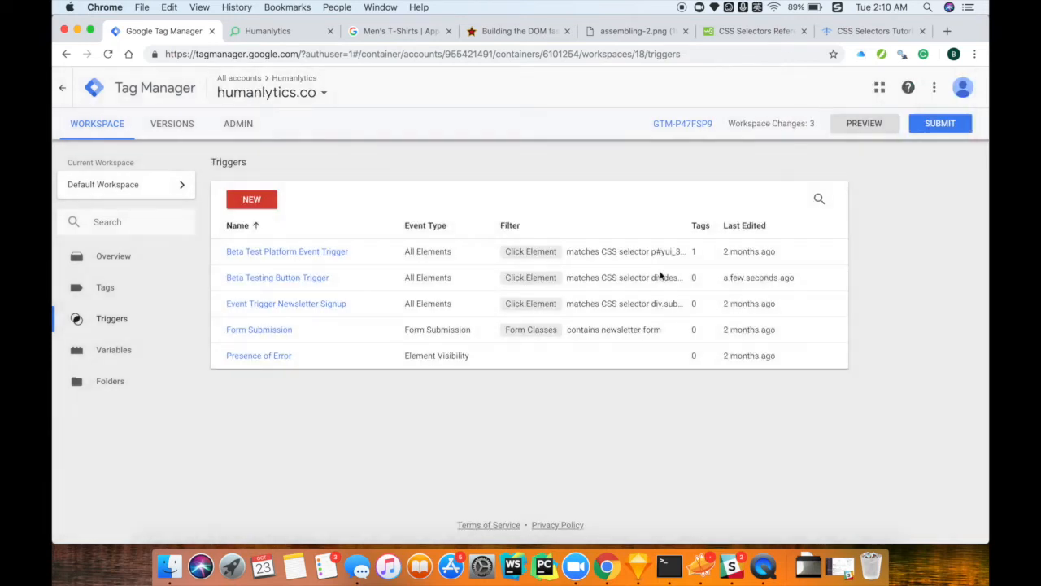
# - Return to the Humanlytics page and inspect the bold survey sentence beginning "In the meantime" near the page footer
pyautogui.click(281, 32)
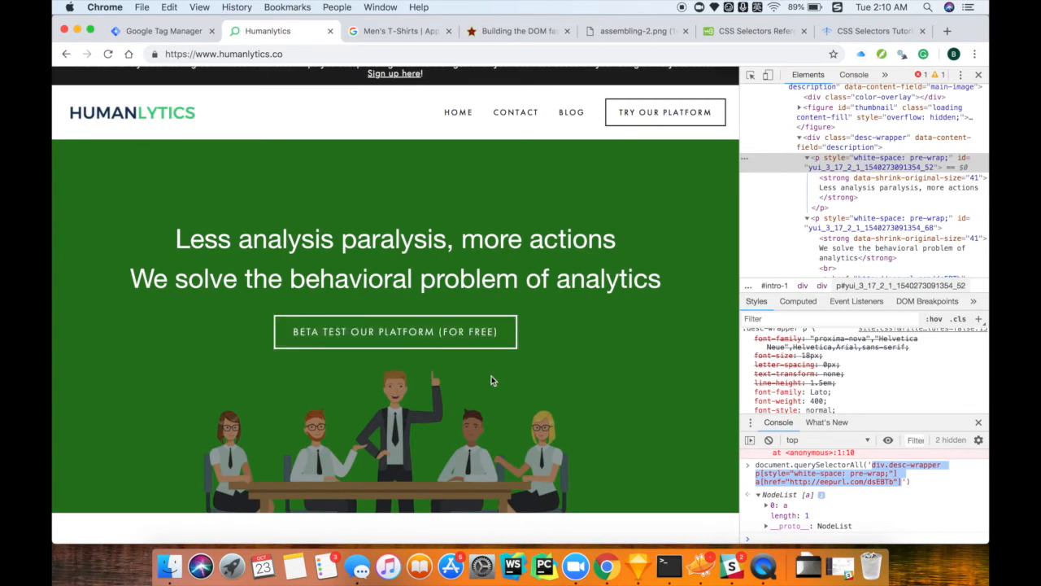
pyautogui.scroll(-10, 492, 380)
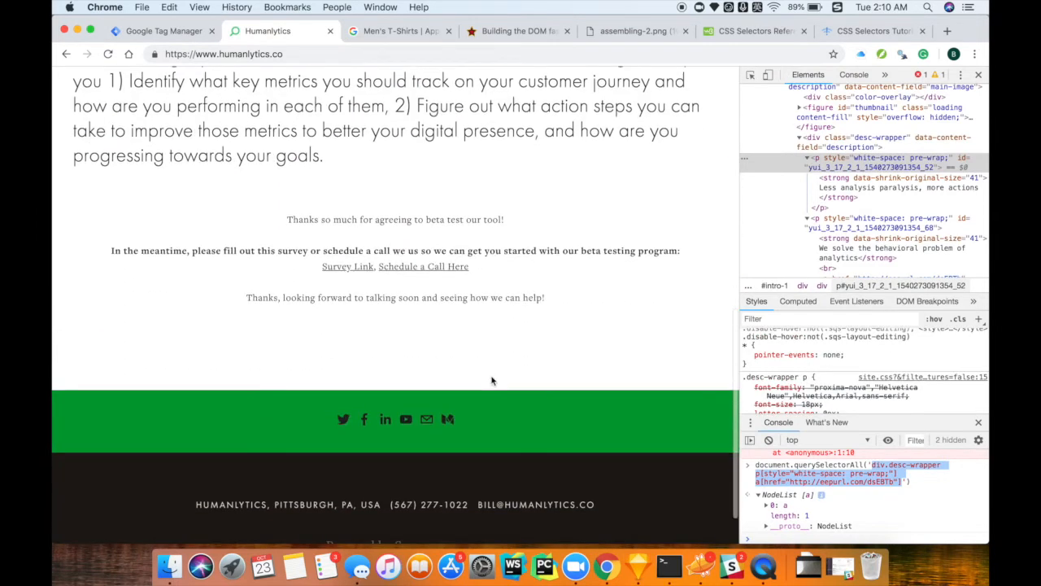
pyautogui.click(752, 75)
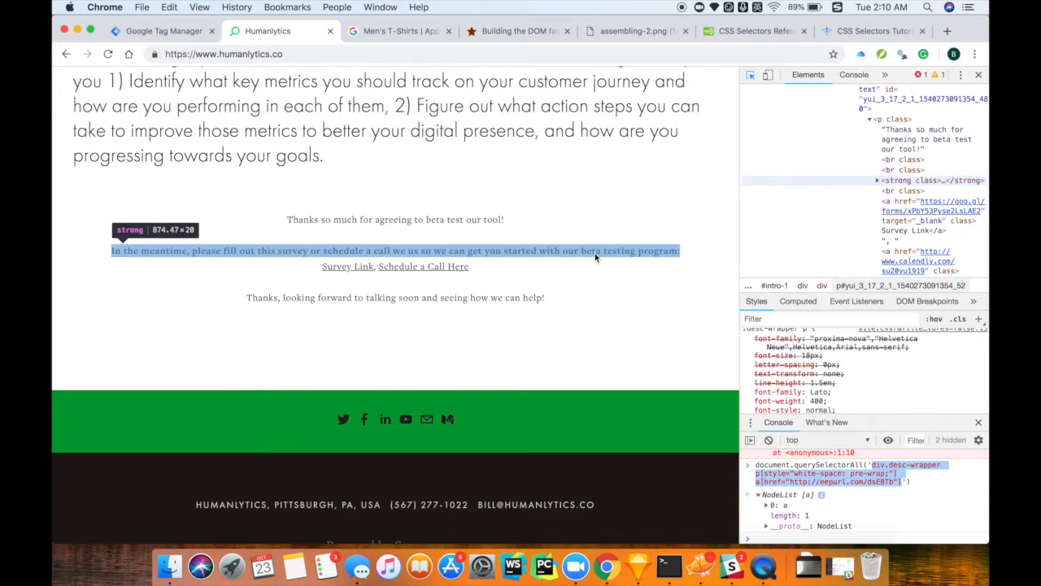
pyautogui.click(594, 257)
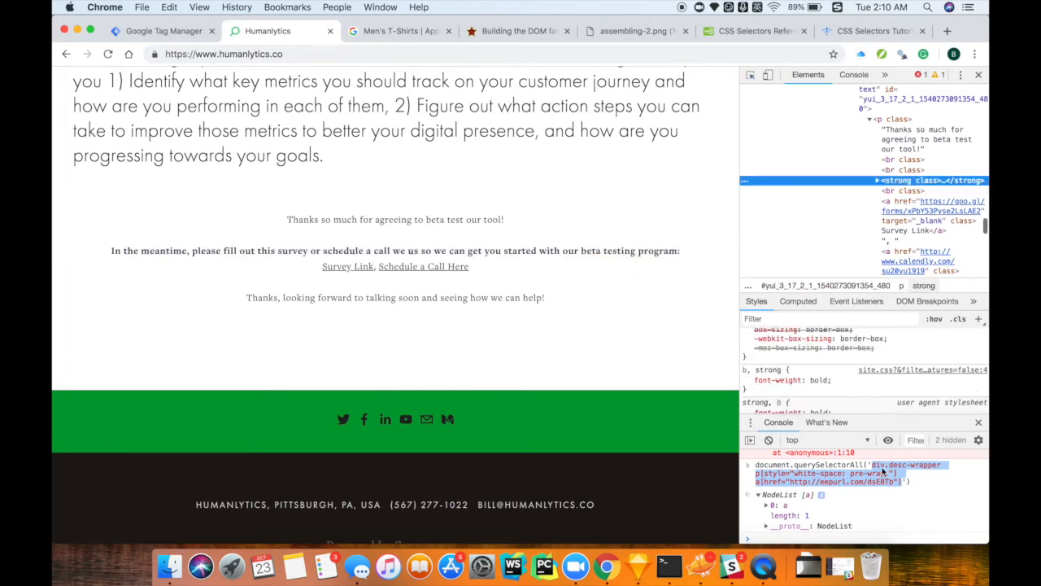
# - Recall the last console query, widen the developer tools, and replace the query's whole selector with strong
pyautogui.click(877, 508)
pyautogui.press('Up')
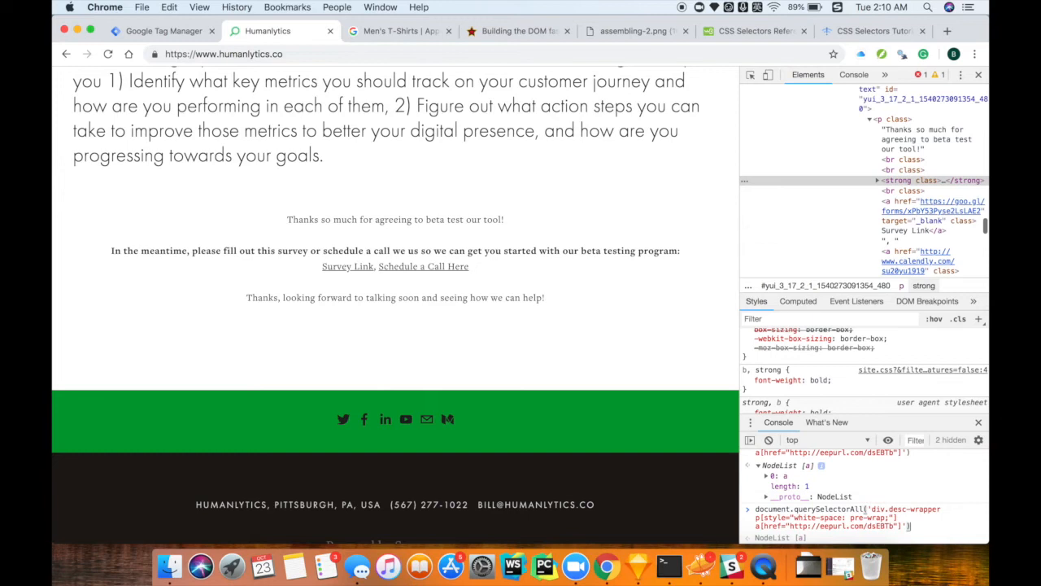
pyautogui.press('Left')
pyautogui.press('Left')
pyautogui.scroll(3, 900, 192)
pyautogui.doubleClick(897, 256)
pyautogui.press('super+c')
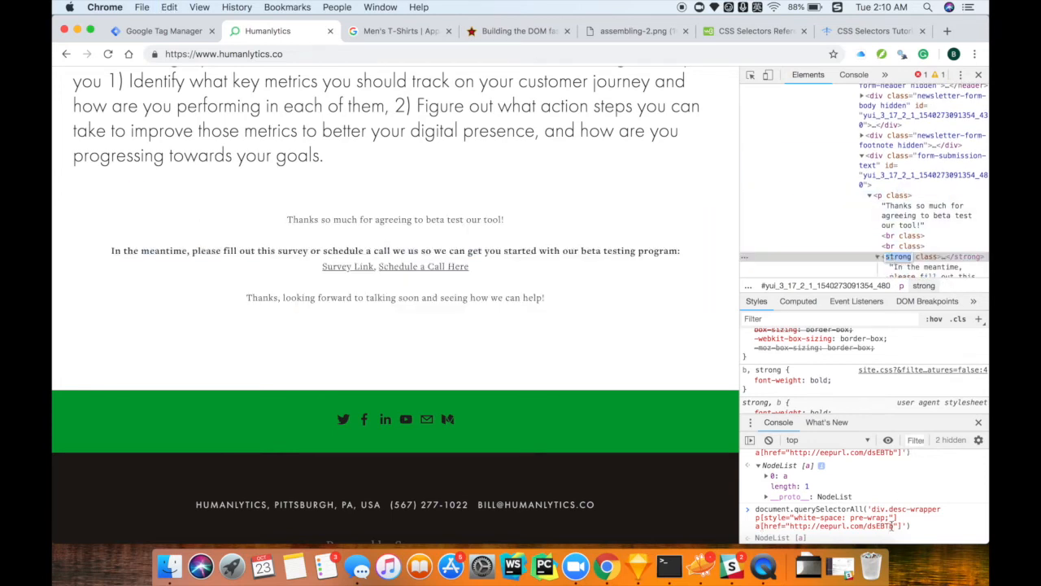
pyautogui.moveTo(739, 239); pyautogui.dragTo(671, 244)
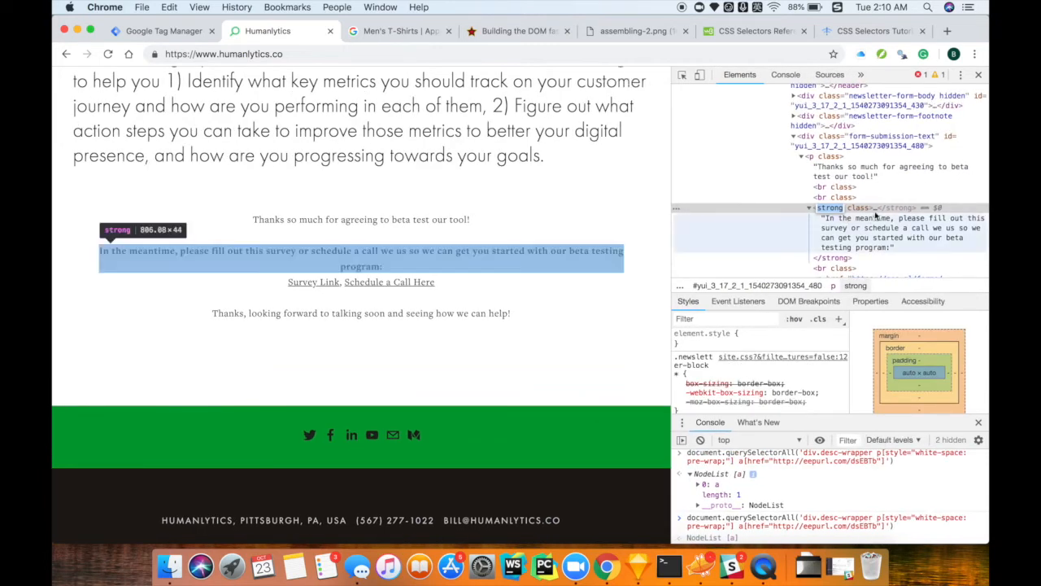
pyautogui.moveTo(884, 528); pyautogui.dragTo(805, 518)
pyautogui.write('strong')
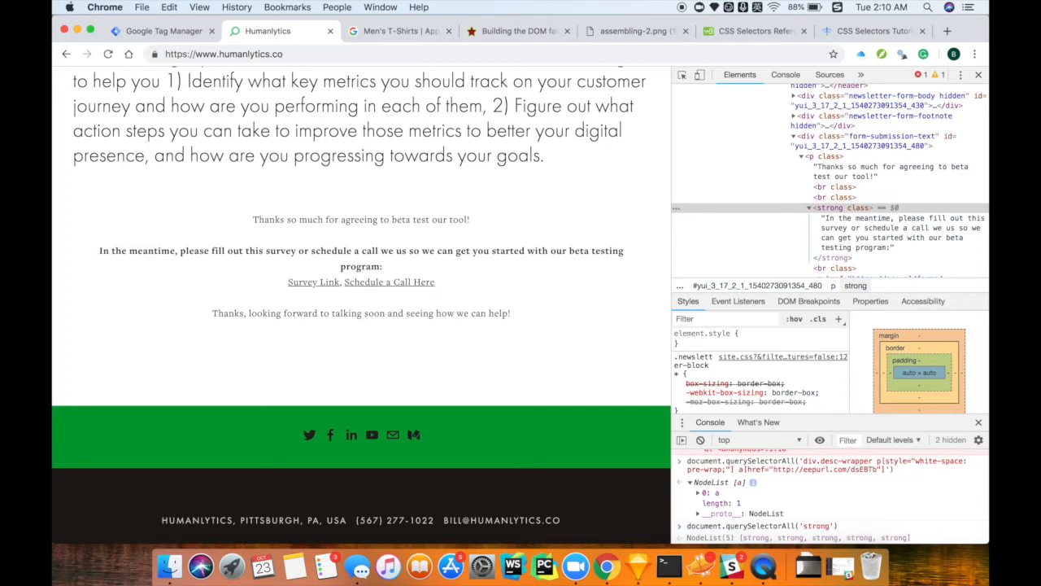
# - Prefix the strong selector with its parent elements so it reads div.form-submission-text p strong
pyautogui.scroll(3, 936, 248)
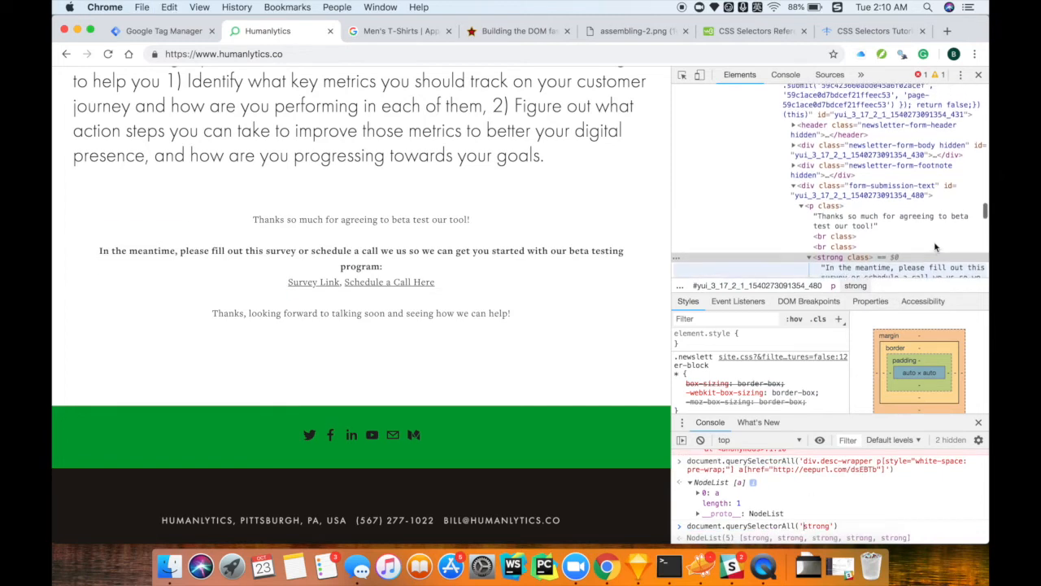
pyautogui.write('p')
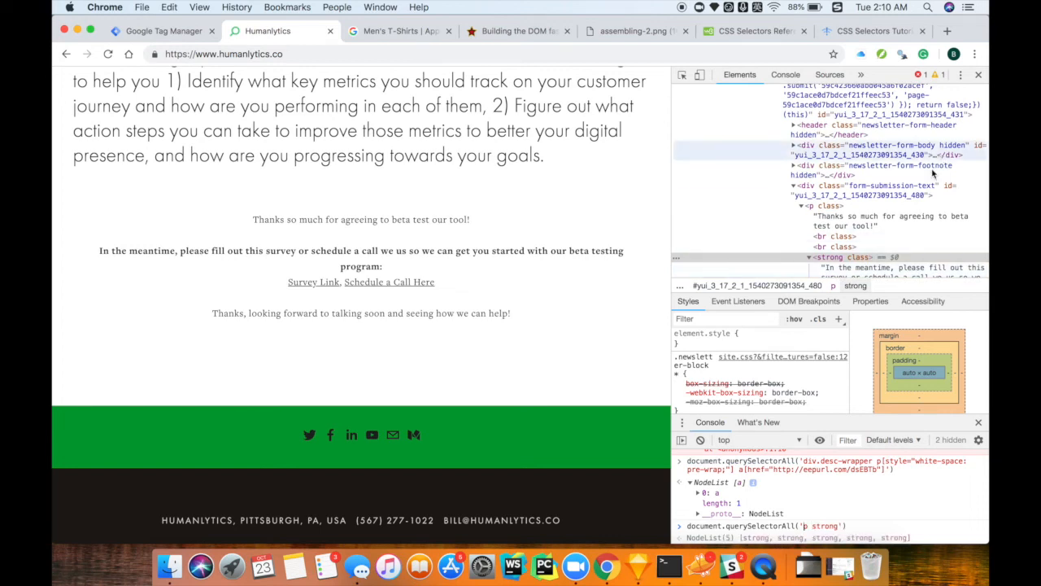
pyautogui.click(816, 526)
pyautogui.write('div.')
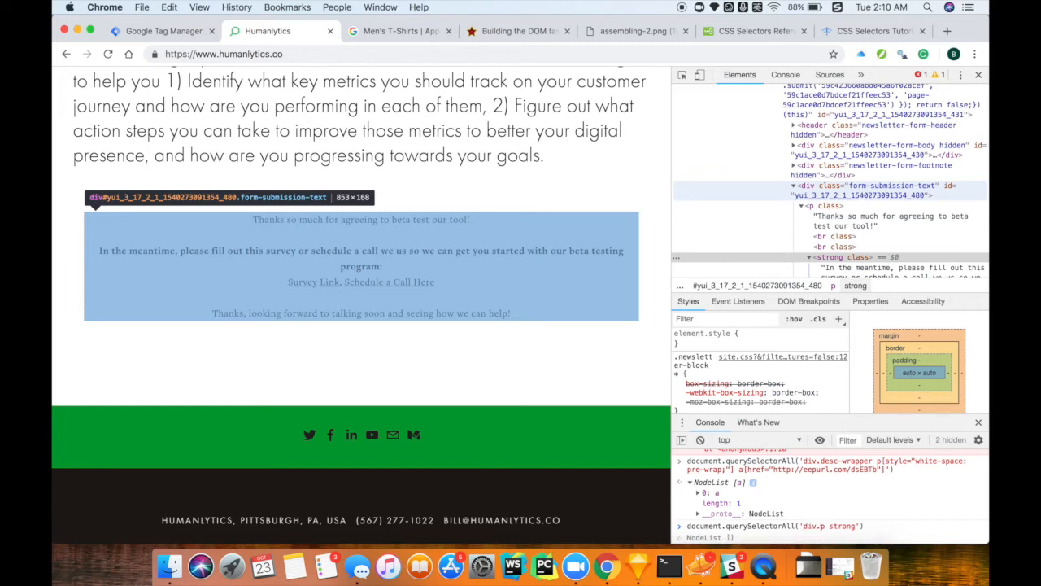
pyautogui.write('form-submission-text')
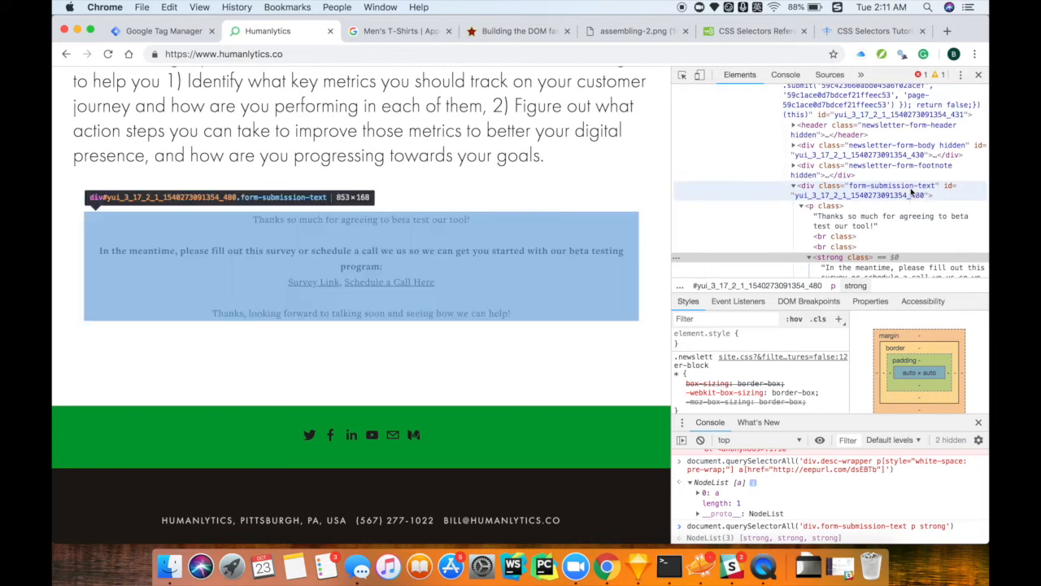
# - Find the enclosing form in the page markup and add form.newsletter-form ahead of div.form-submission-text in the query
pyautogui.scroll(3, 912, 198)
pyautogui.scroll(6, 912, 198)
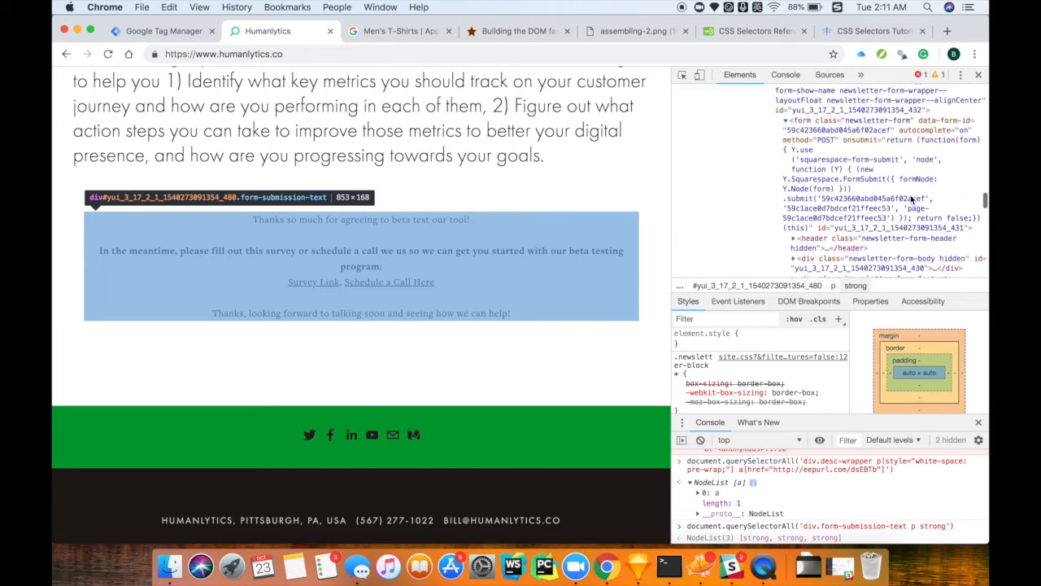
pyautogui.scroll(-7, 912, 198)
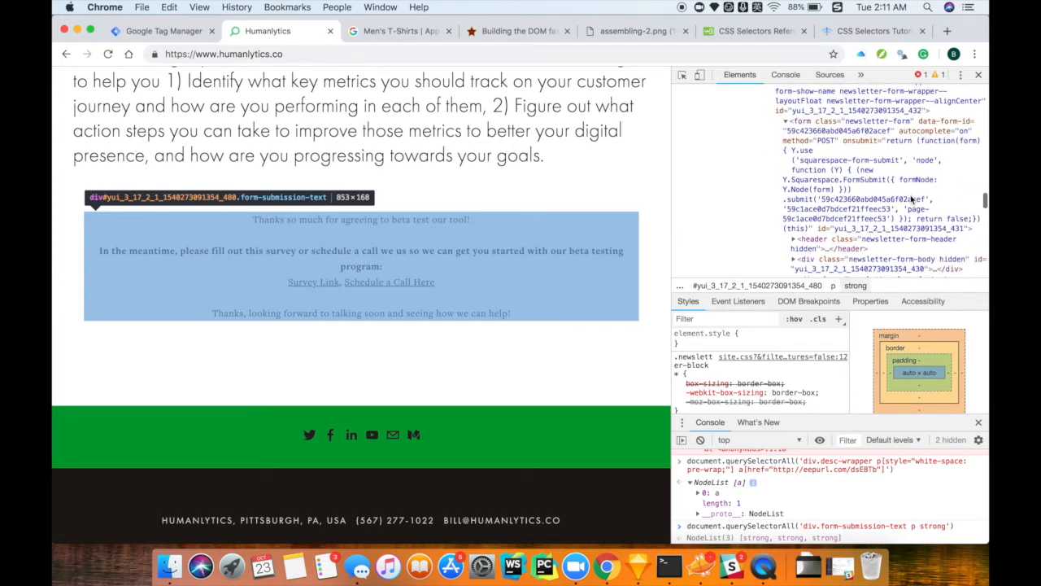
pyautogui.scroll(5, 832, 226)
pyautogui.write('form.news')
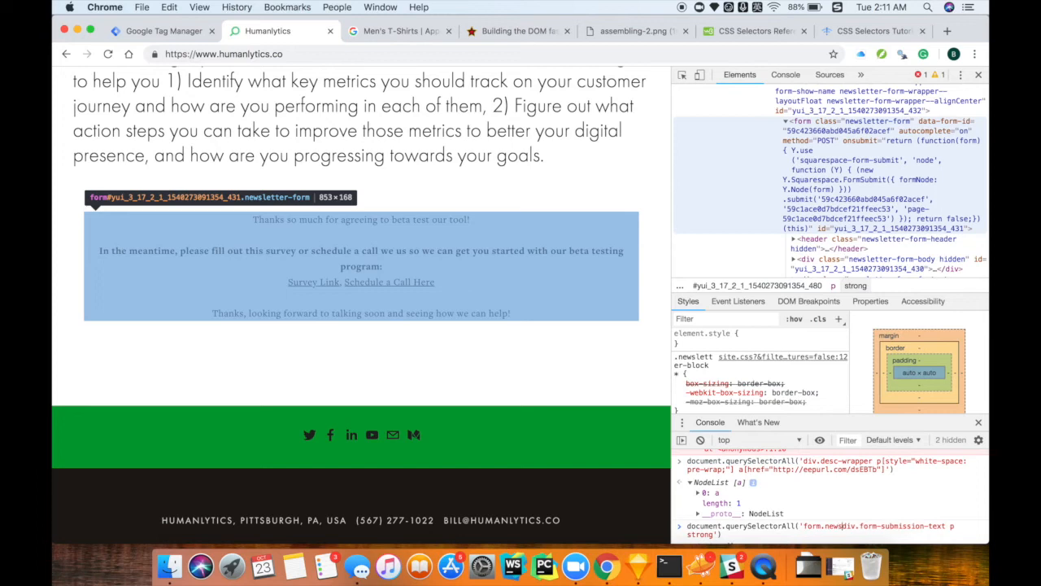
pyautogui.write('letter-form')
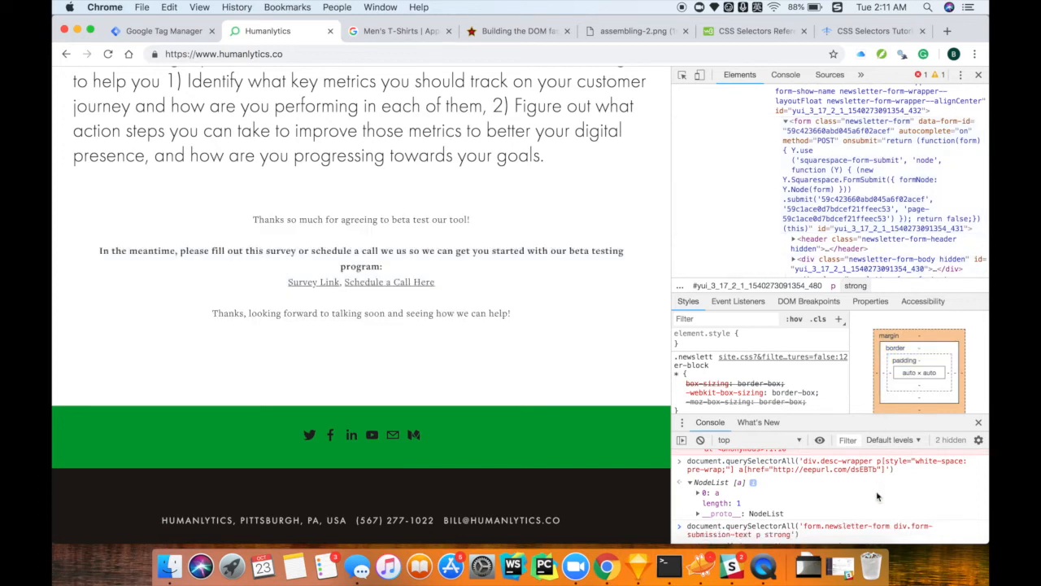
pyautogui.press('Return')
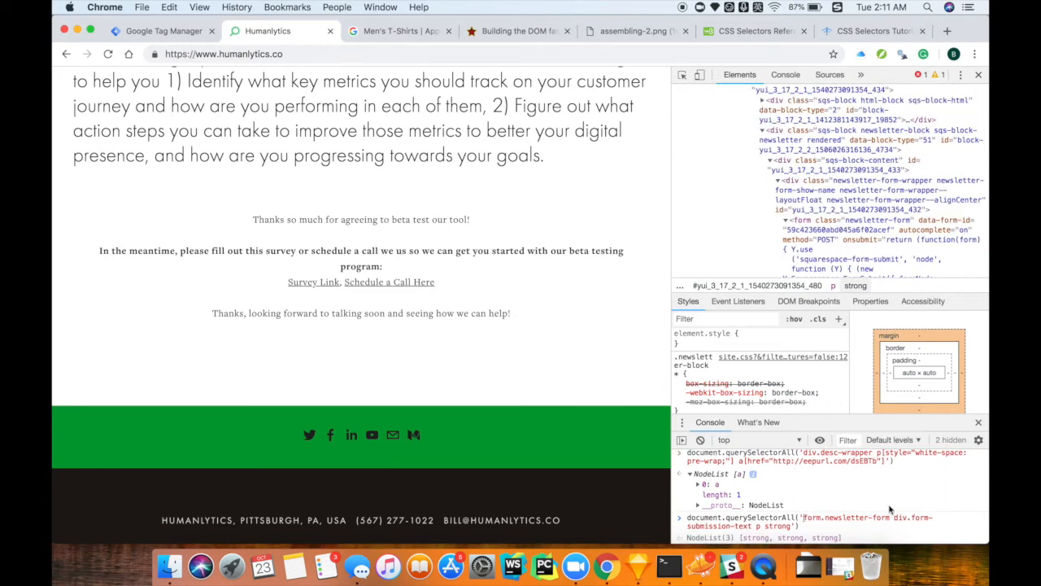
# - Prefix the selector with diev.newsletter-form-wrapper and run the query
pyautogui.write('diev.new')
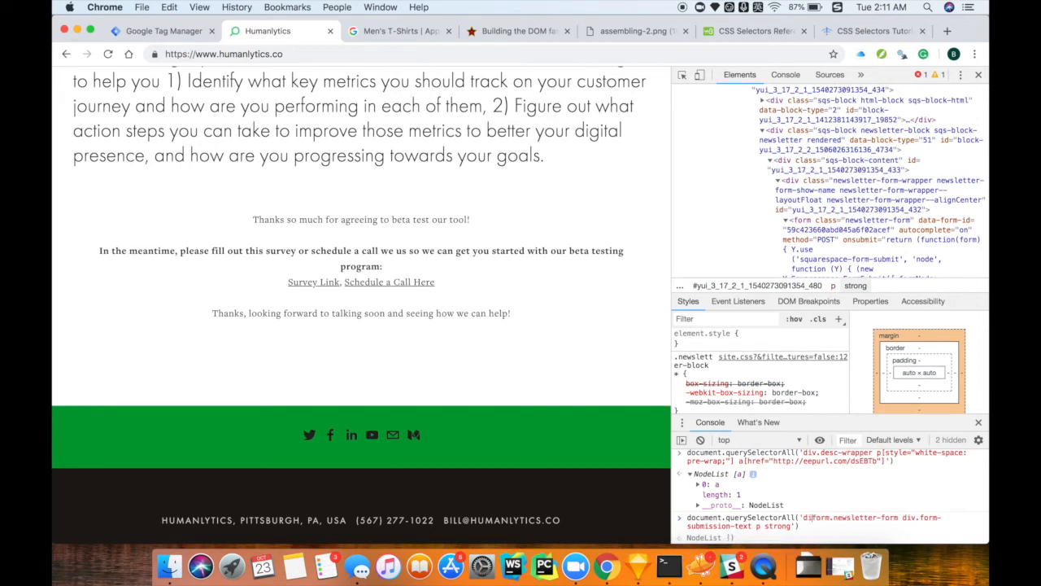
pyautogui.write('s')
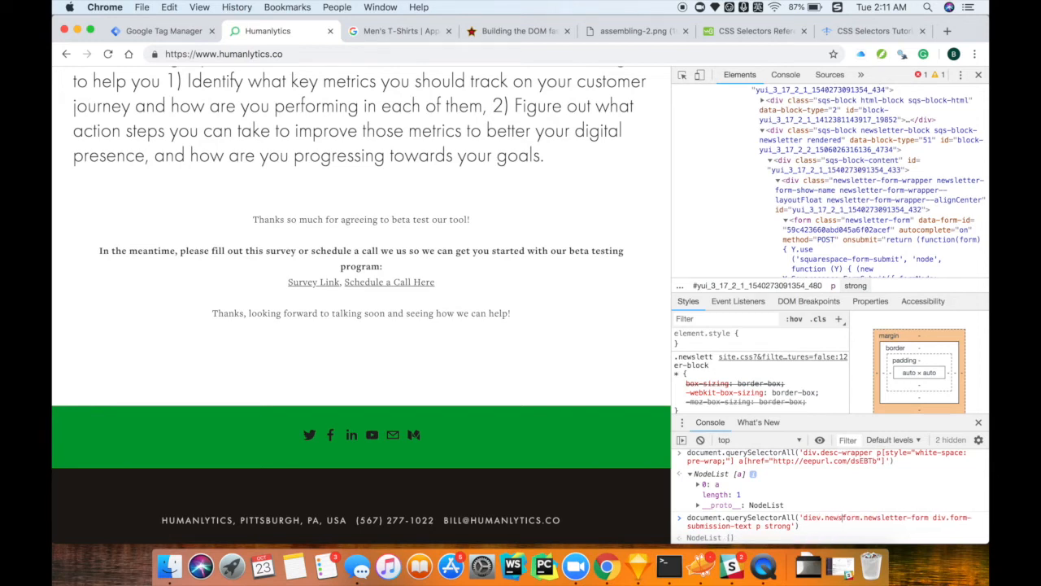
pyautogui.write('letter')
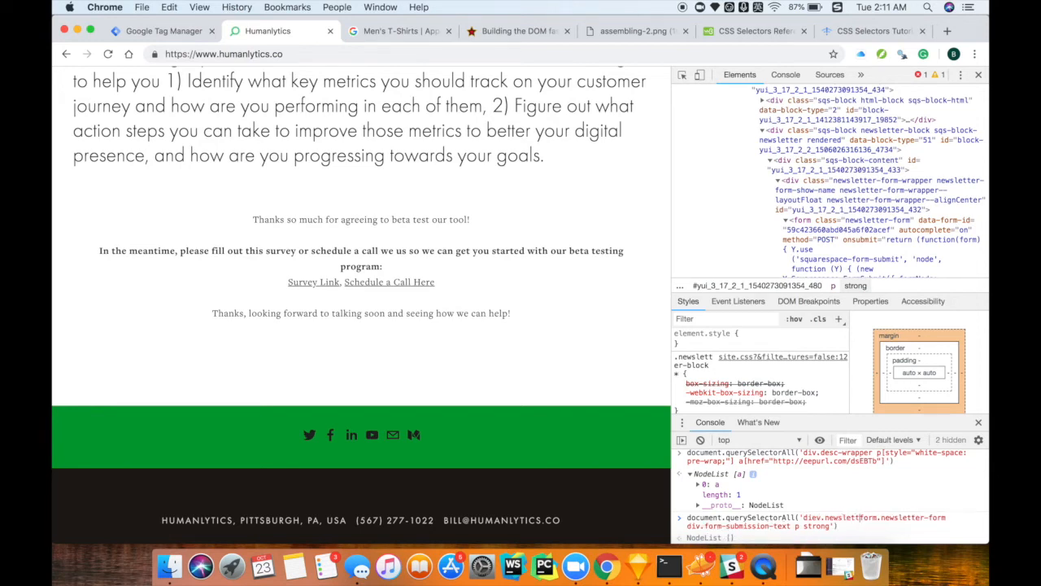
pyautogui.write('-form-wrapper')
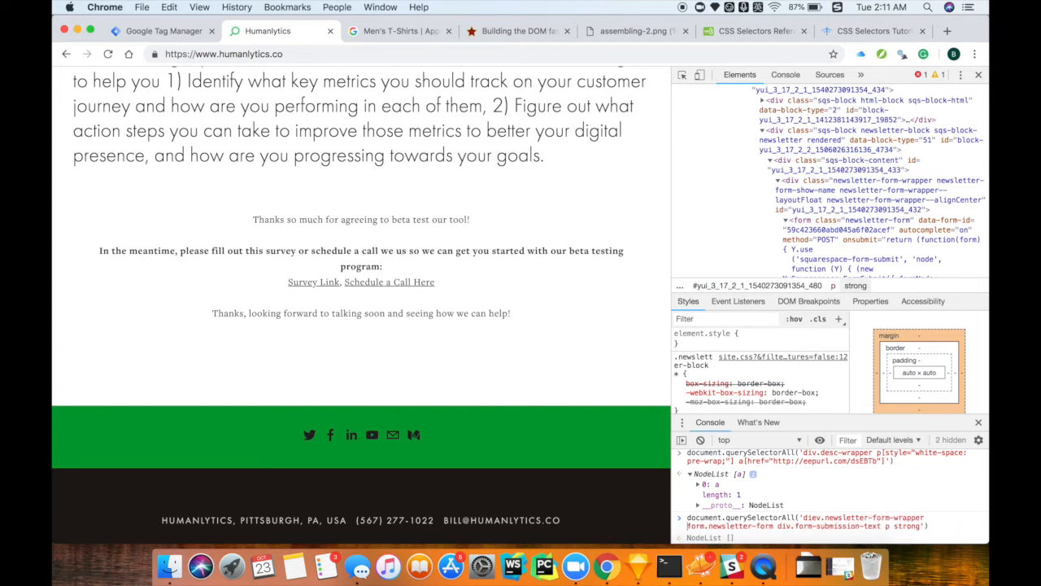
pyautogui.press('Return')
# - Recall the query, correct diev to div before .newsletter-form-wrapper, and run it again
pyautogui.press('Up')
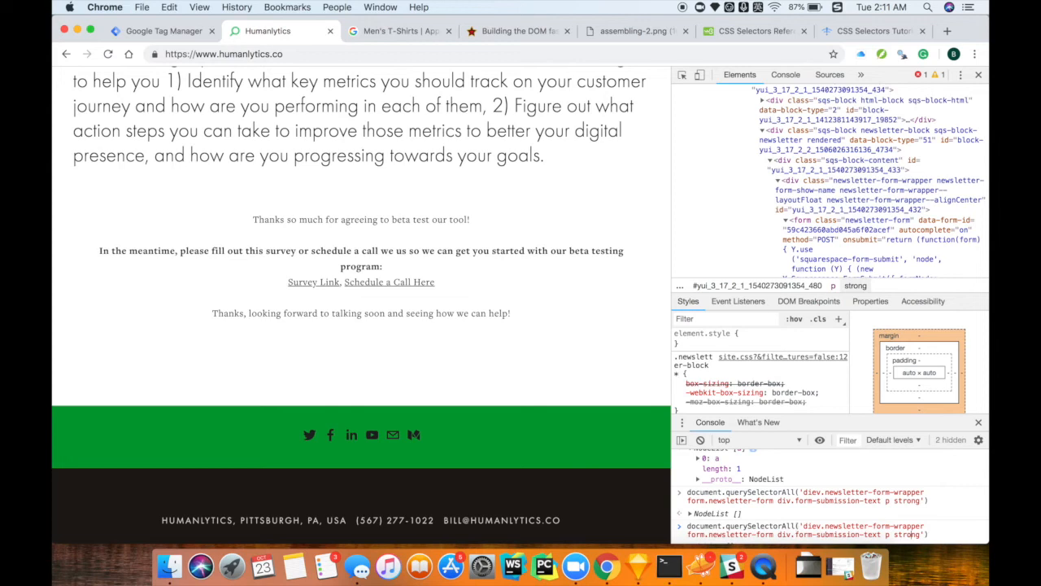
pyautogui.click(822, 526)
pyautogui.press('BackSpace')
pyautogui.press('Return')
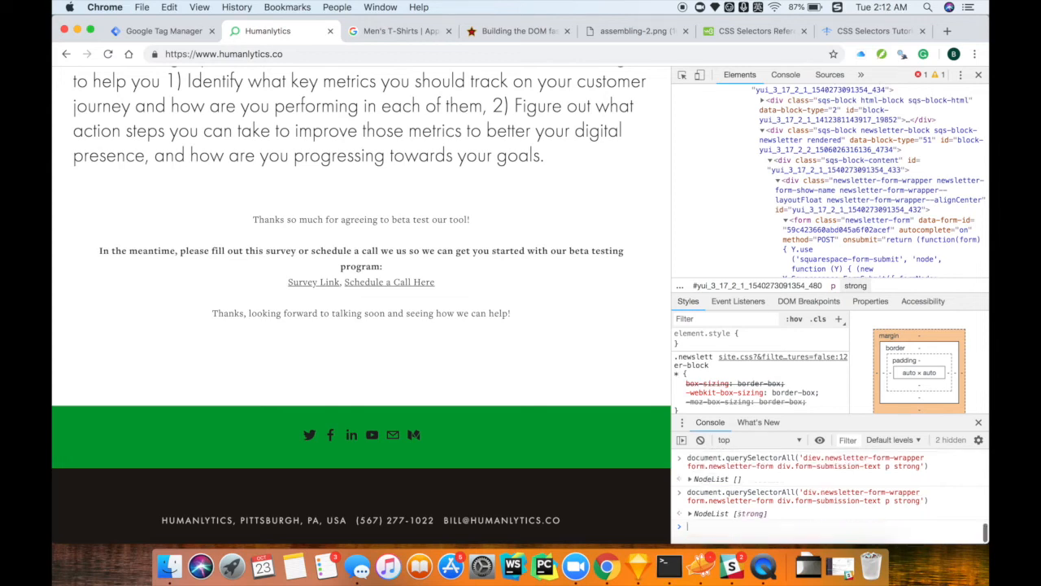
# - Expand the query result and copy the quoted selector 'div.newsletter-form-wrapper form.newsletter-form div.form-submission-text p strong' from the console
pyautogui.click(692, 514)
pyautogui.moveTo(942, 478); pyautogui.dragTo(687, 460)
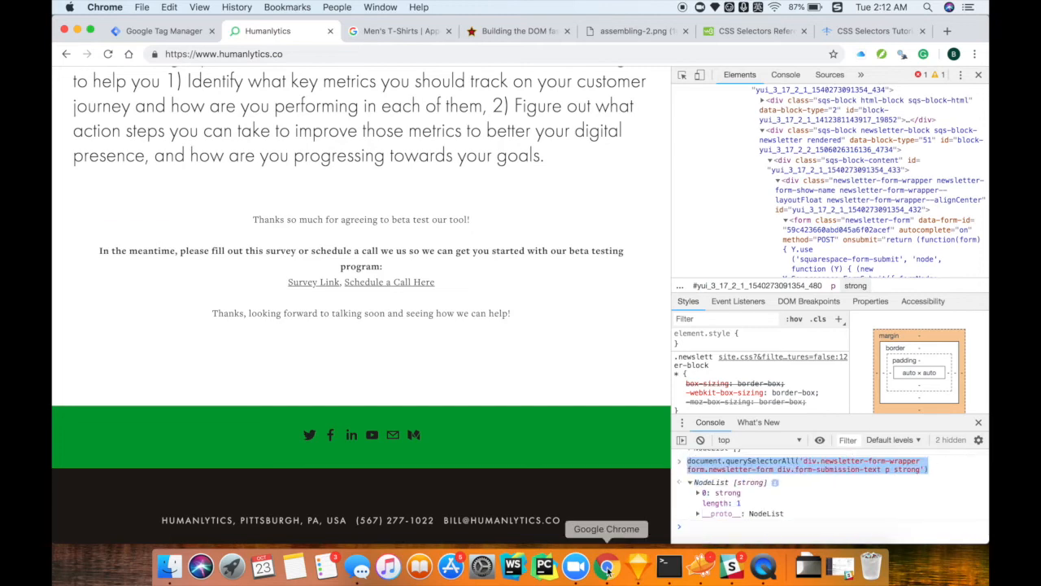
pyautogui.click(805, 460)
pyautogui.moveTo(801, 462); pyautogui.dragTo(923, 489)
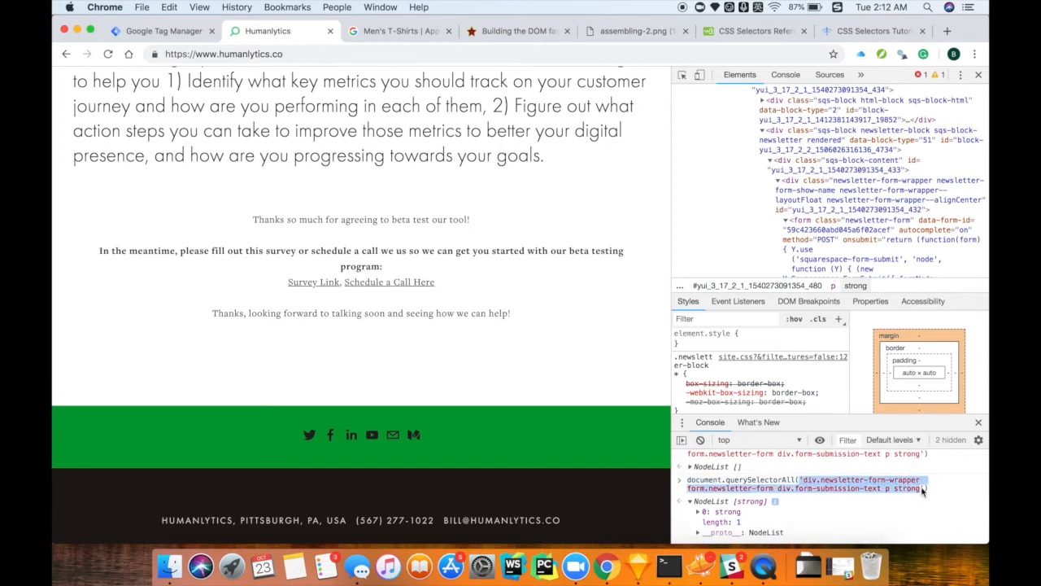
# - Switch to Google Tag Manager and create a new trigger named Form Submission Visibility Trigger
pyautogui.click(174, 37)
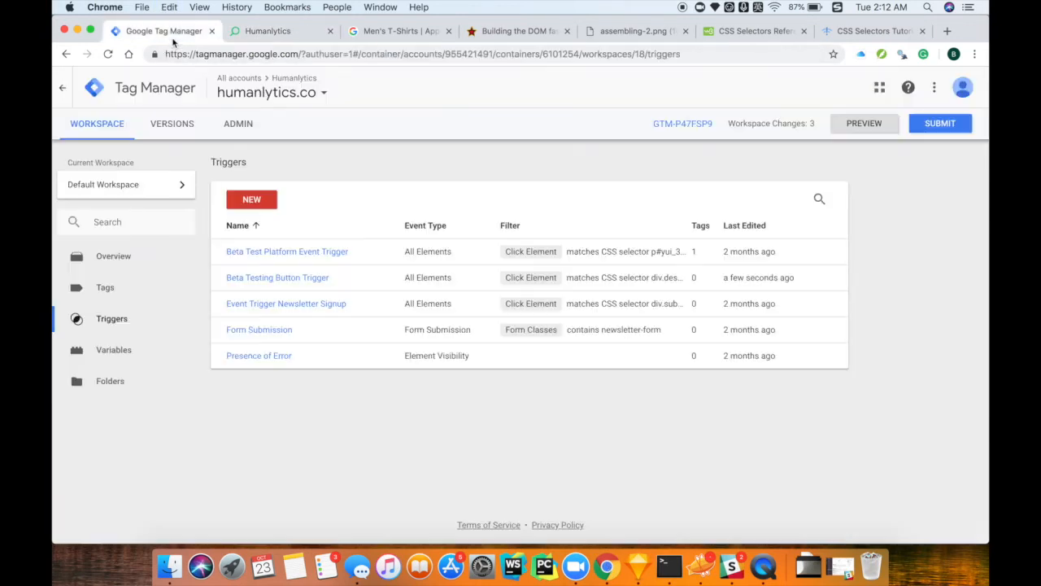
pyautogui.click(253, 202)
pyautogui.click(525, 208)
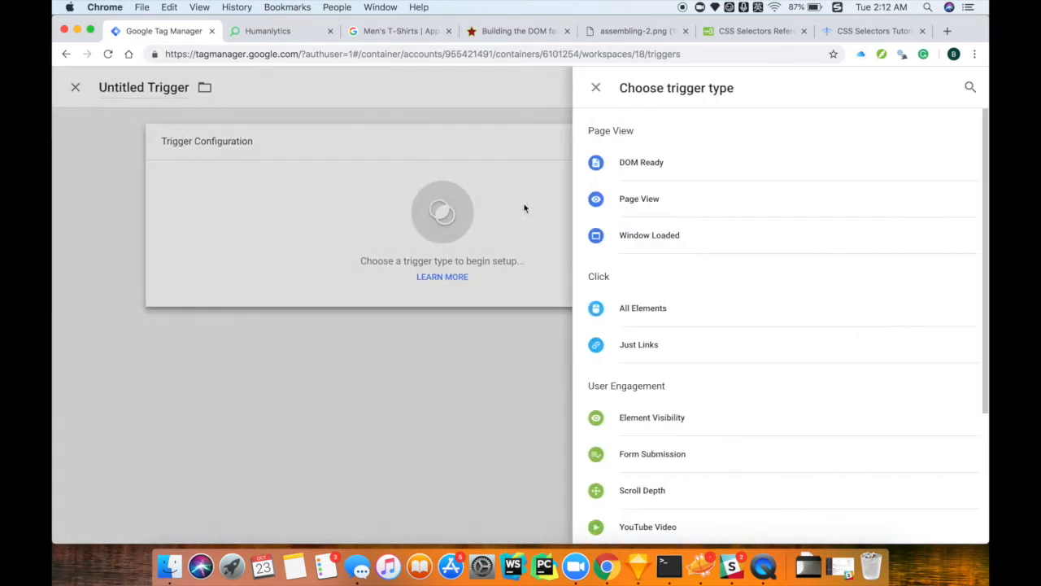
pyautogui.click(524, 208)
pyautogui.click(312, 89)
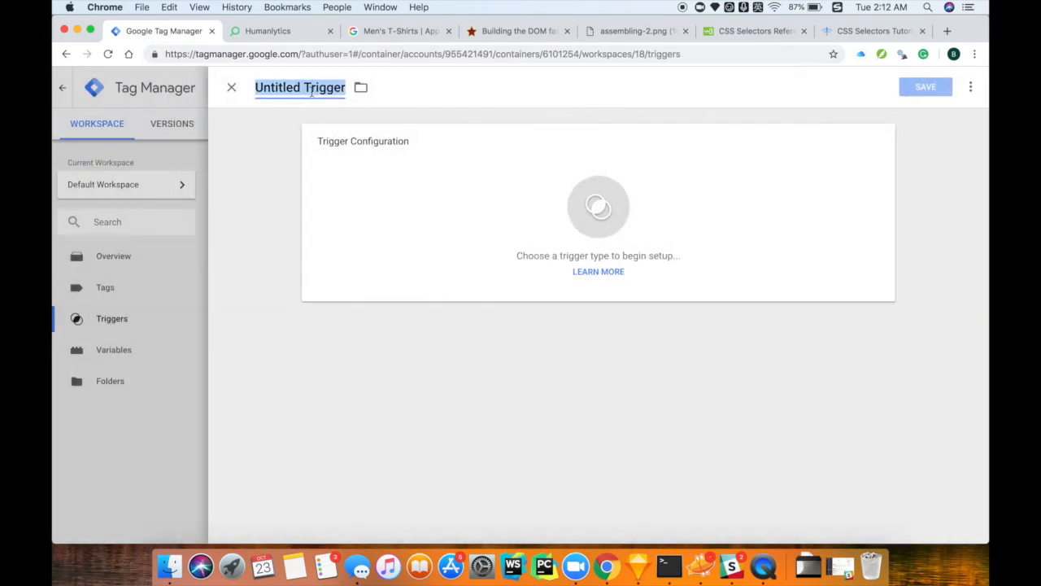
pyautogui.write('Form Submission Vi')
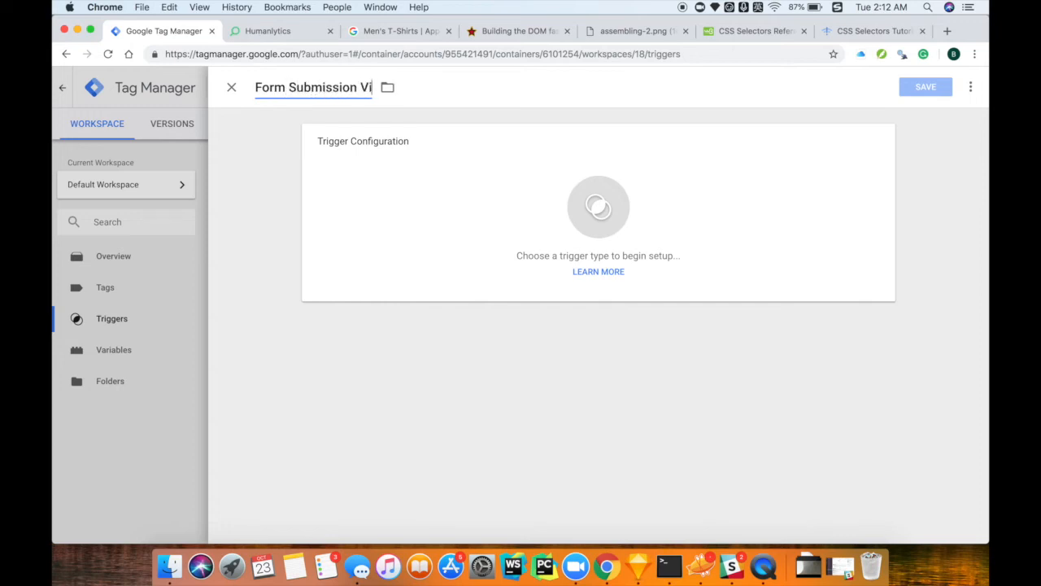
pyautogui.write('sibility Trigger')
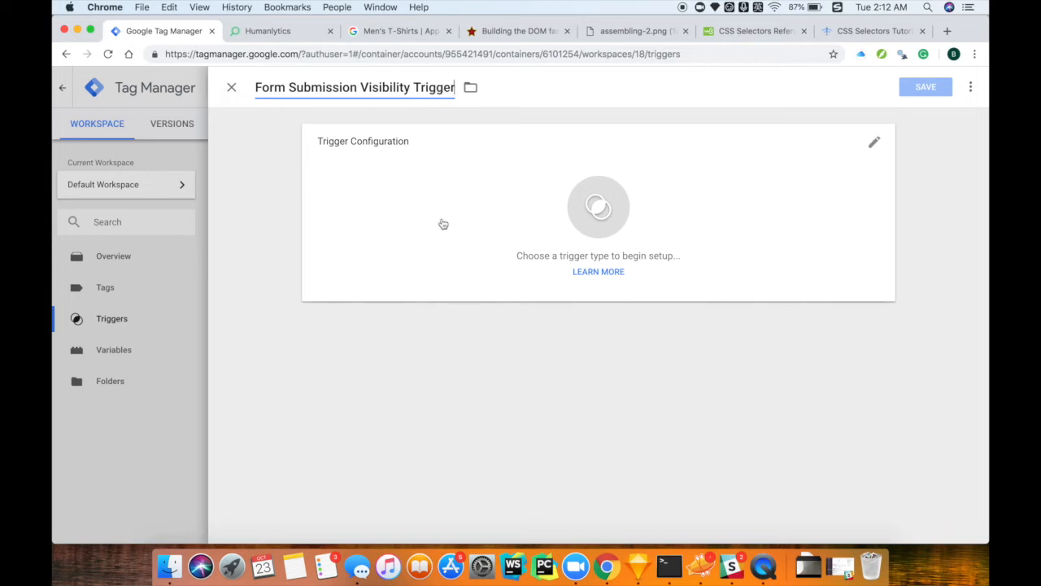
# - Set the trigger type to Element Visibility with CSS Selector as the selection method
pyautogui.click(442, 222)
pyautogui.scroll(-3, 689, 286)
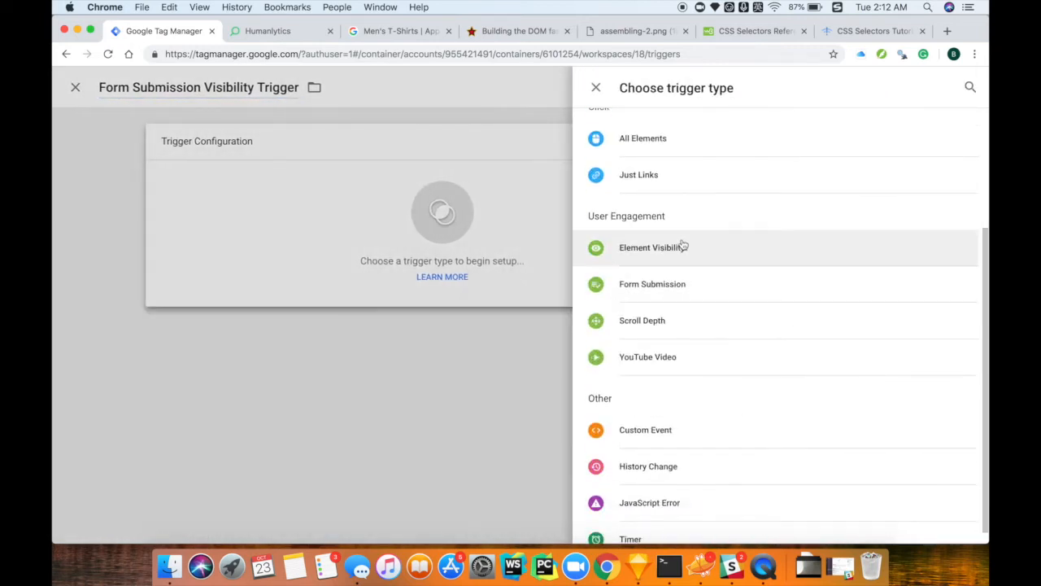
pyautogui.click(681, 245)
pyautogui.click(442, 275)
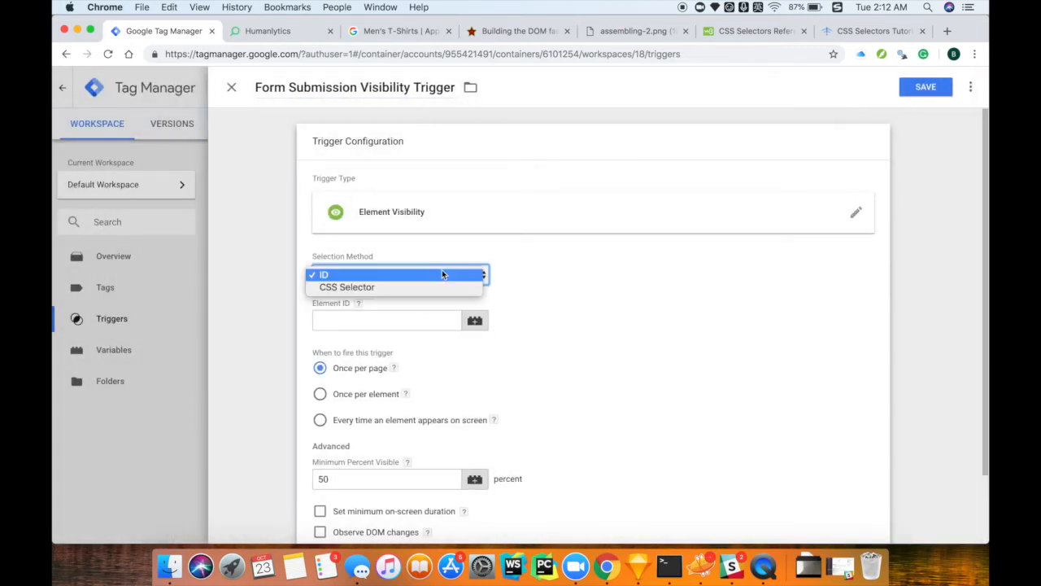
pyautogui.click(428, 286)
# - Paste the copied form-submission selector as the element selector and save the trigger
pyautogui.click(396, 318)
pyautogui.press('super+v')
pyautogui.click(585, 348)
pyautogui.scroll(-2, 587, 348)
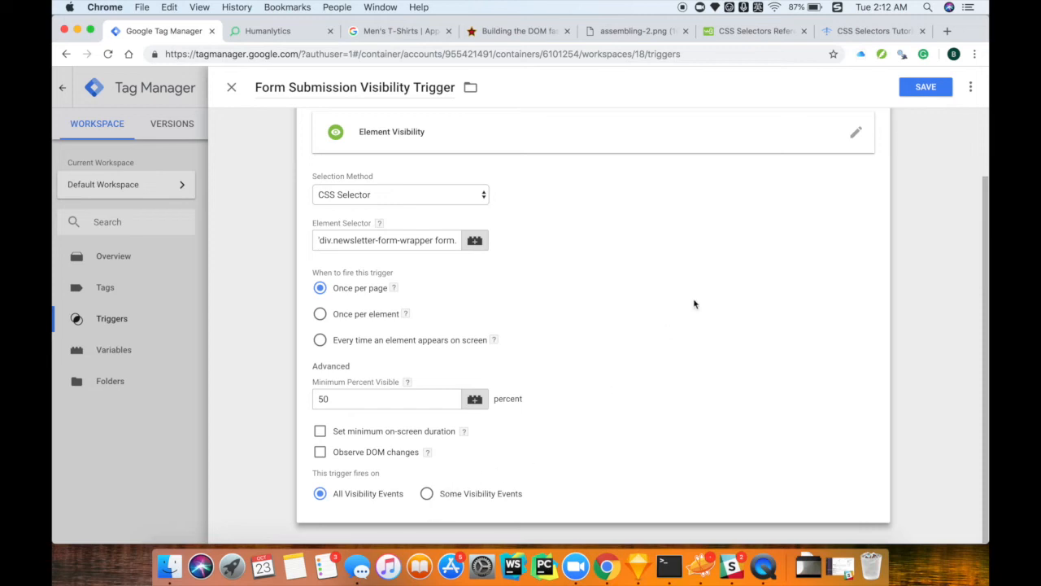
pyautogui.click(932, 88)
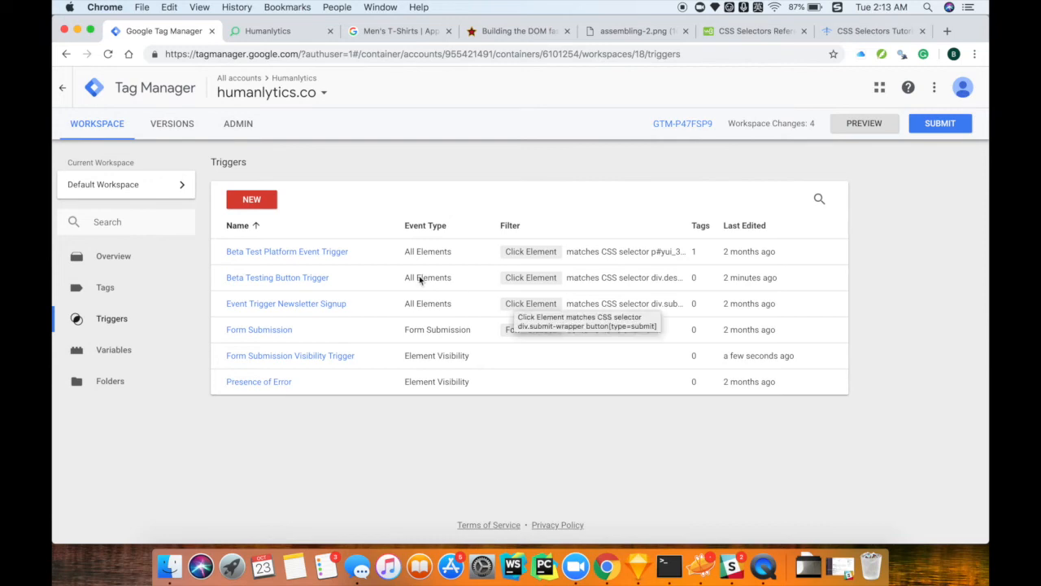
# - Create a new tag and name it Beta Testing Button Click
pyautogui.click(128, 292)
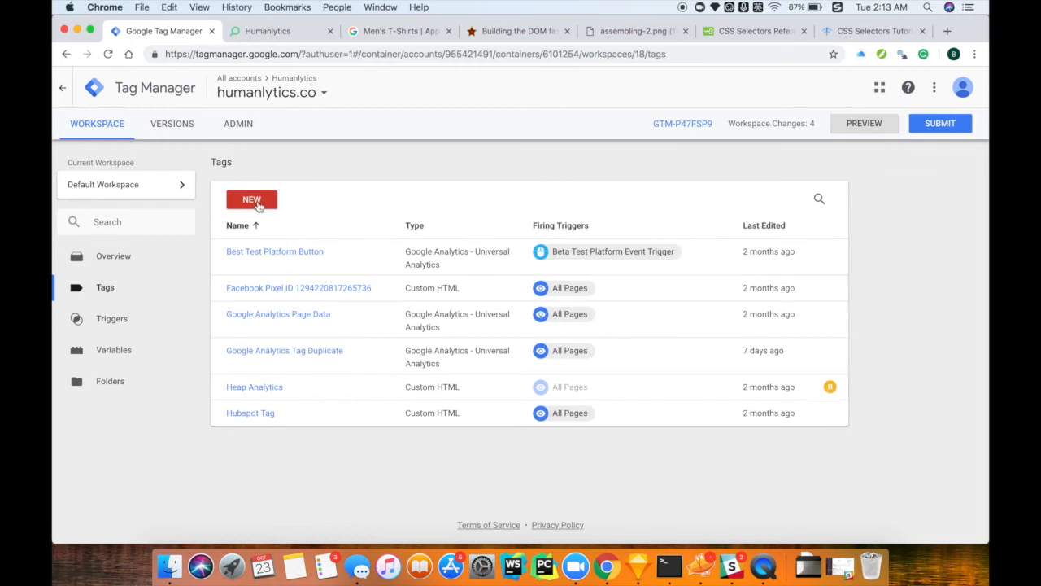
pyautogui.click(260, 198)
pyautogui.click(310, 91)
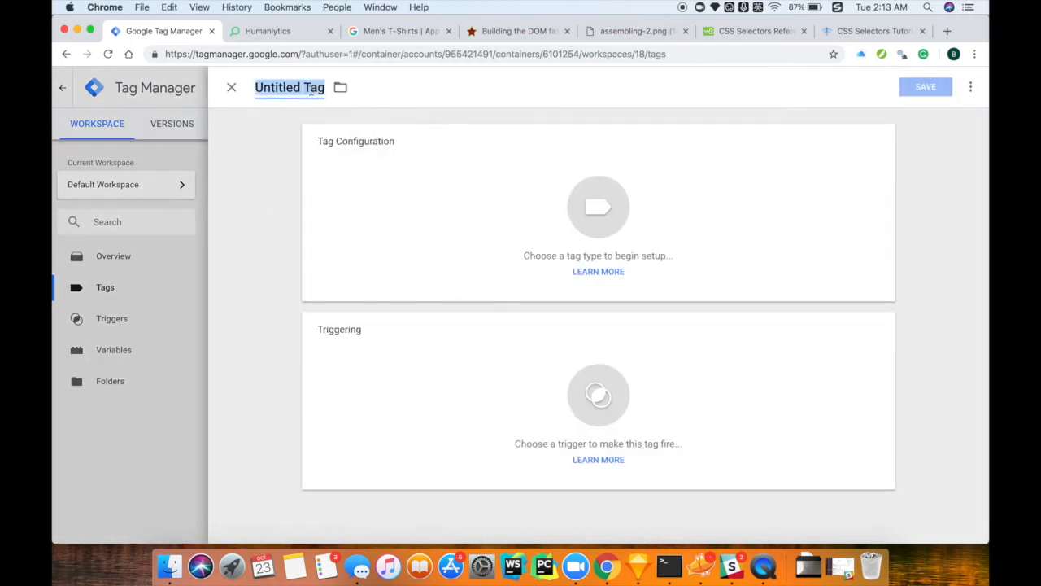
pyautogui.write('Beta ')
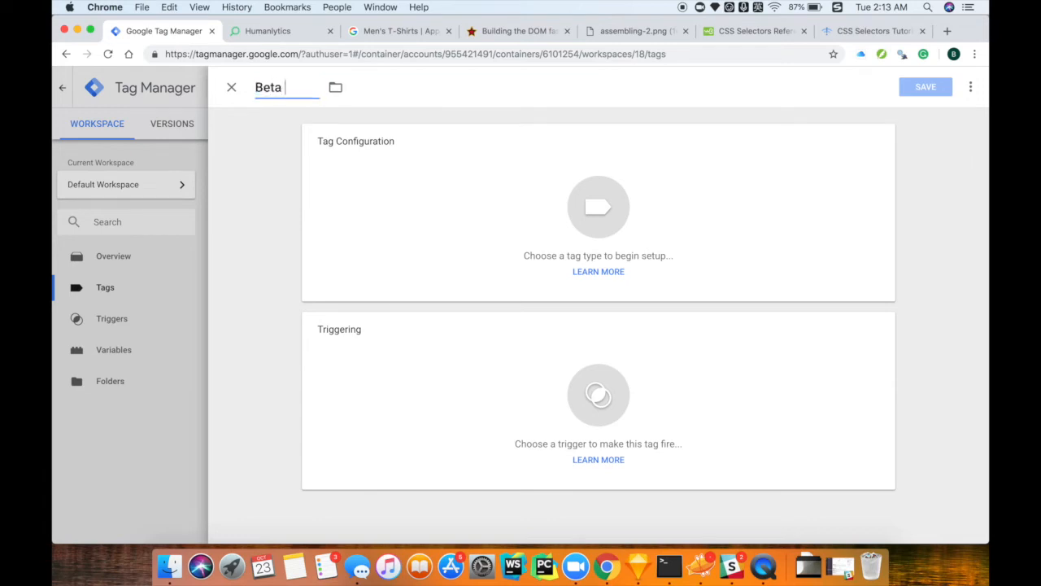
pyautogui.write('Testing Button Submission')
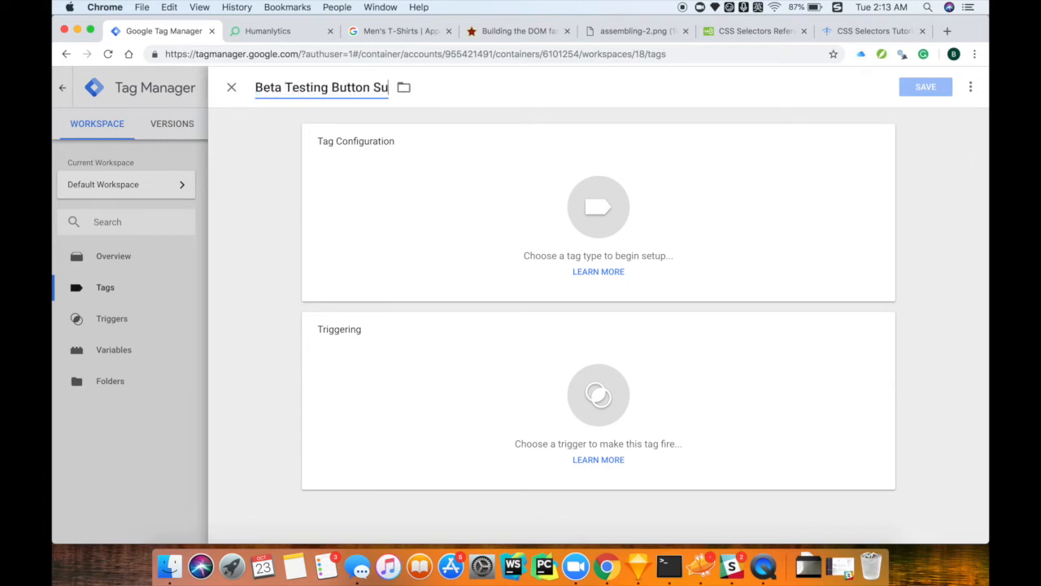
pyautogui.press('BackSpace')
pyautogui.press('BackSpace')
pyautogui.press('BackSpace')
pyautogui.press('BackSpace')
pyautogui.press('BackSpace')
pyautogui.press('BackSpace')
pyautogui.press('BackSpace')
pyautogui.press('BackSpace')
pyautogui.press('BackSpace')
pyautogui.press('BackSpace')
pyautogui.write('Click')
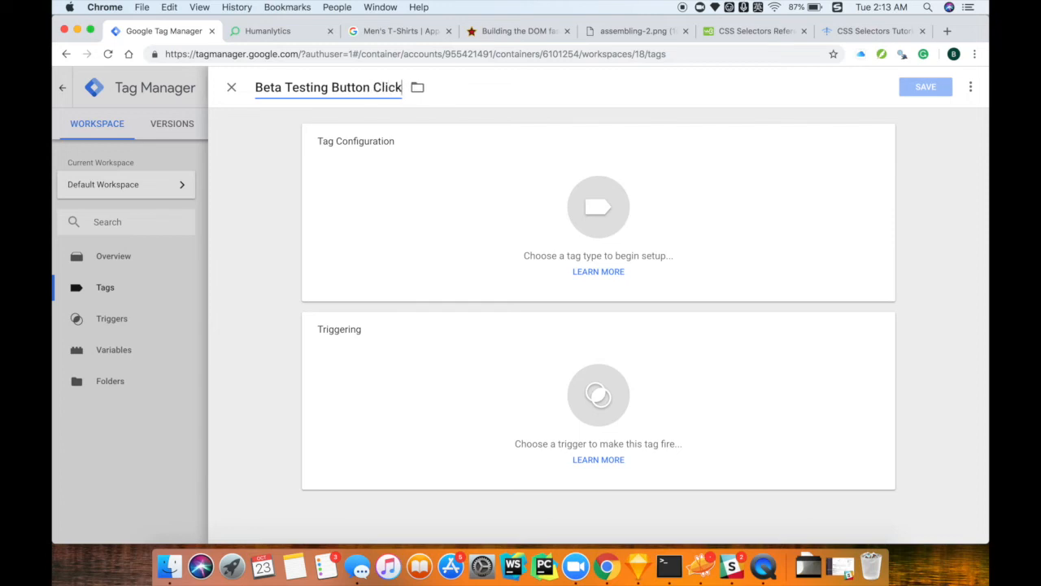
# - Make the tag a Google Analytics - Universal Analytics tag with the track type set to Event
pyautogui.click(444, 226)
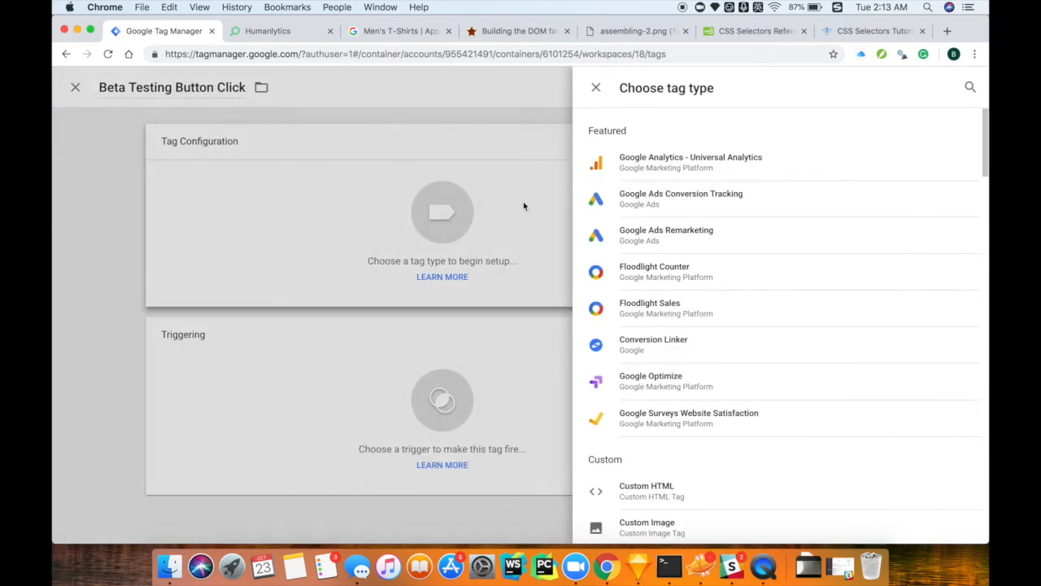
pyautogui.click(693, 164)
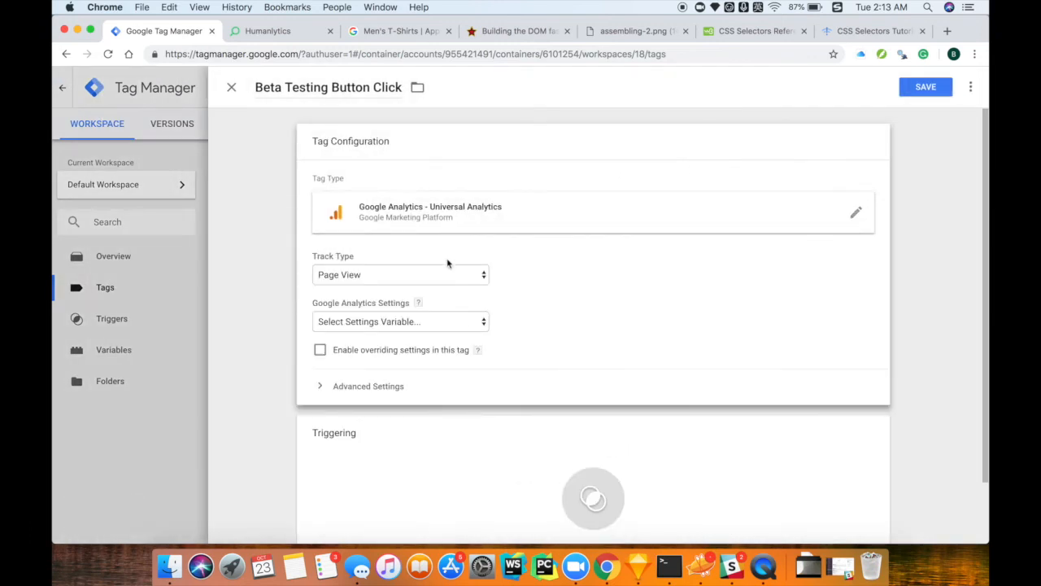
pyautogui.click(442, 277)
pyautogui.click(430, 287)
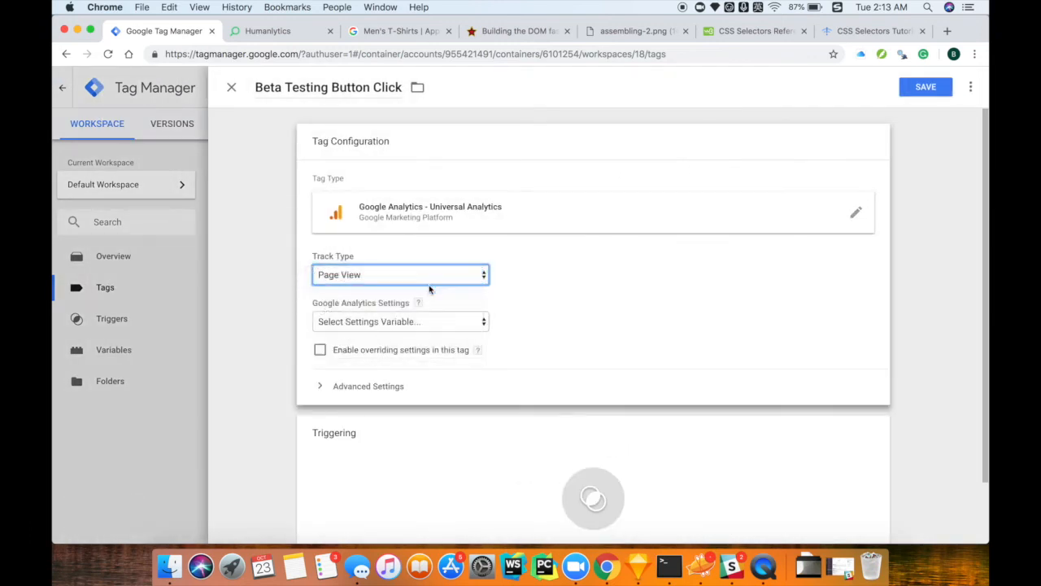
pyautogui.scroll(-3, 518, 285)
pyautogui.moveTo(418, 189); pyautogui.dragTo(408, 379)
pyautogui.click(499, 396)
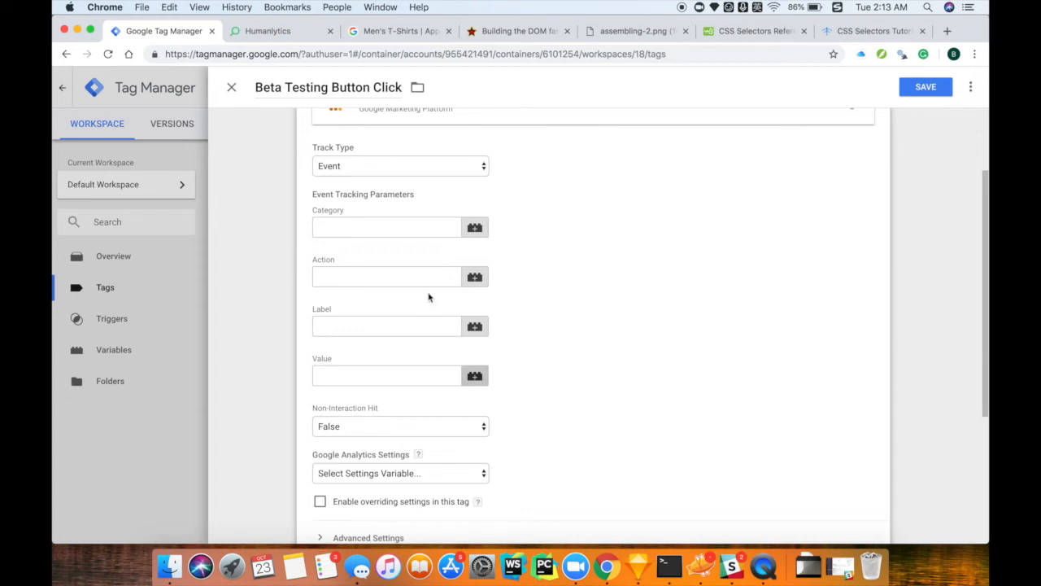
# - Fill in the event tracking parameters with category beta-testing, action click and label banner-button
pyautogui.click(396, 275)
pyautogui.write('click')
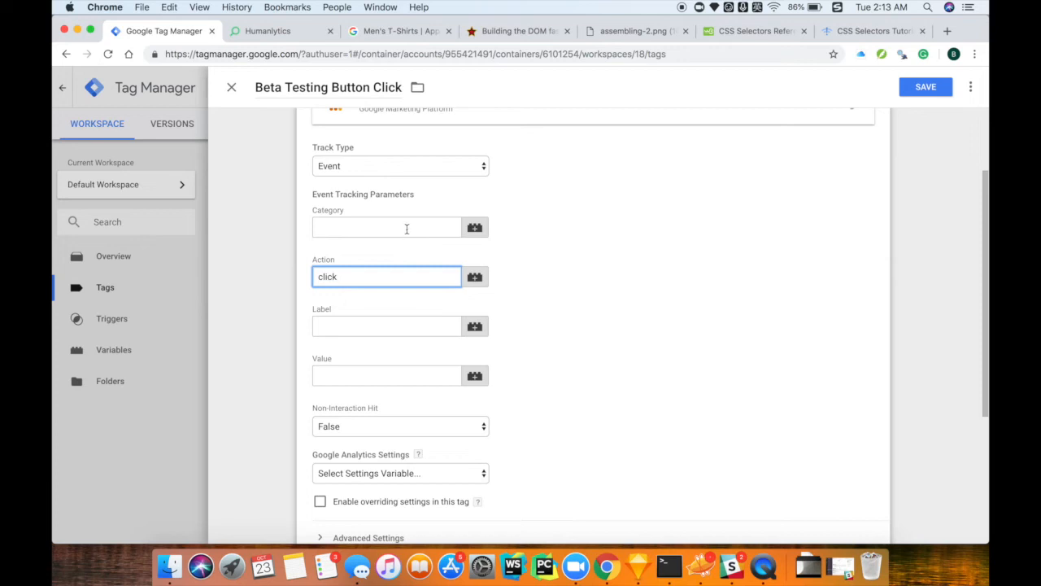
pyautogui.click(407, 228)
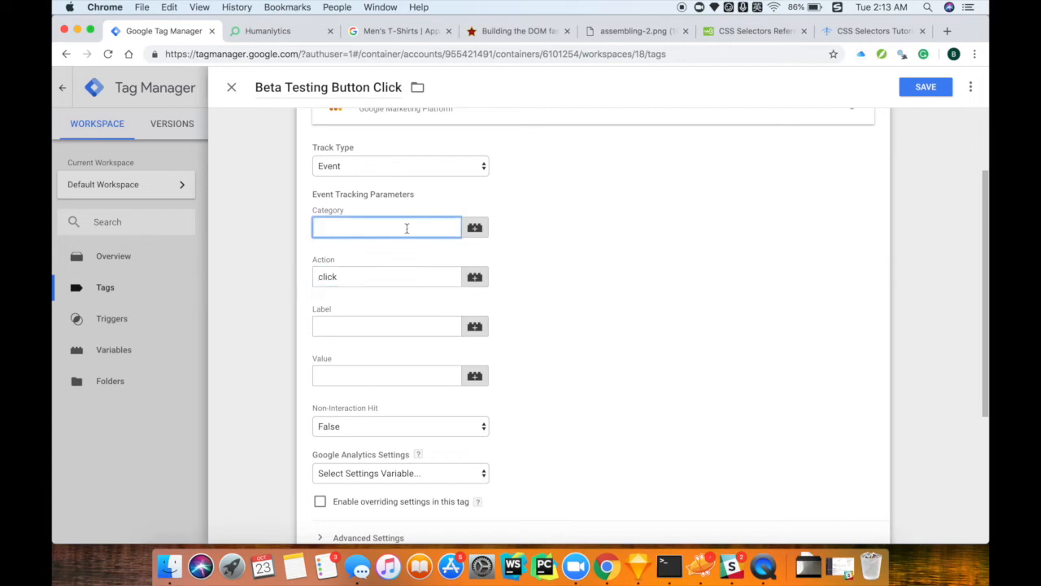
pyautogui.write('beta-testing')
pyautogui.click(379, 325)
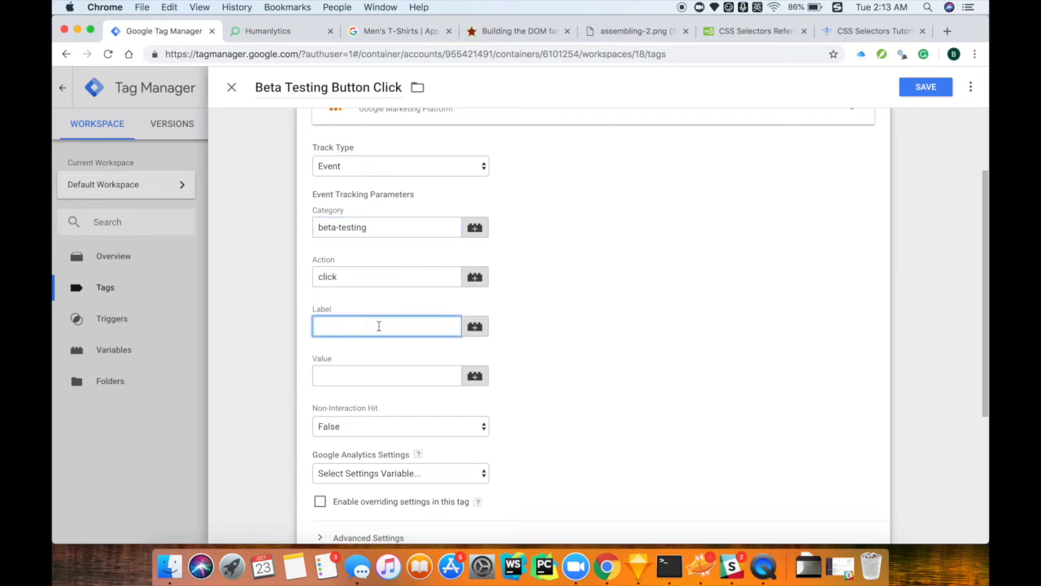
pyautogui.scroll(3, 379, 326)
pyautogui.scroll(-3, 380, 326)
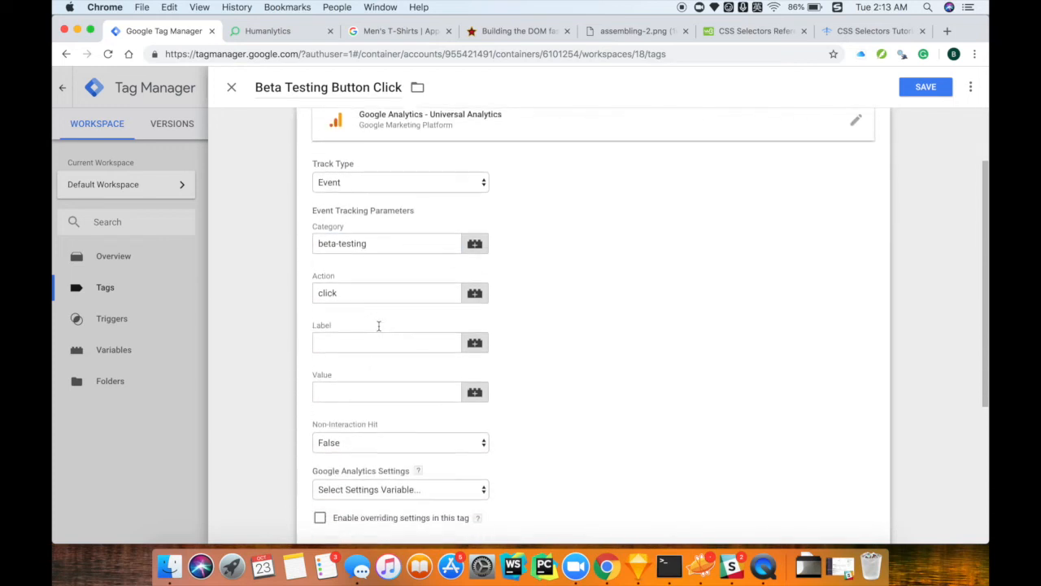
pyautogui.click(370, 333)
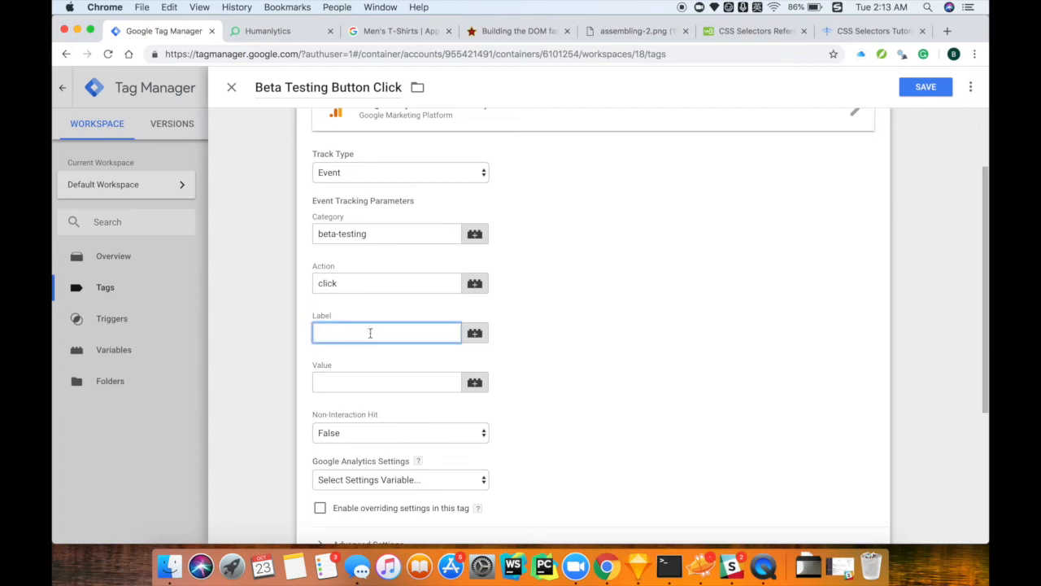
pyautogui.write('banner0--button')
pyautogui.click(503, 406)
# - Set the tag's Google Analytics settings variable to {{Google Analytics ID}}
pyautogui.scroll(-1, 503, 405)
pyautogui.scroll(-5, 499, 402)
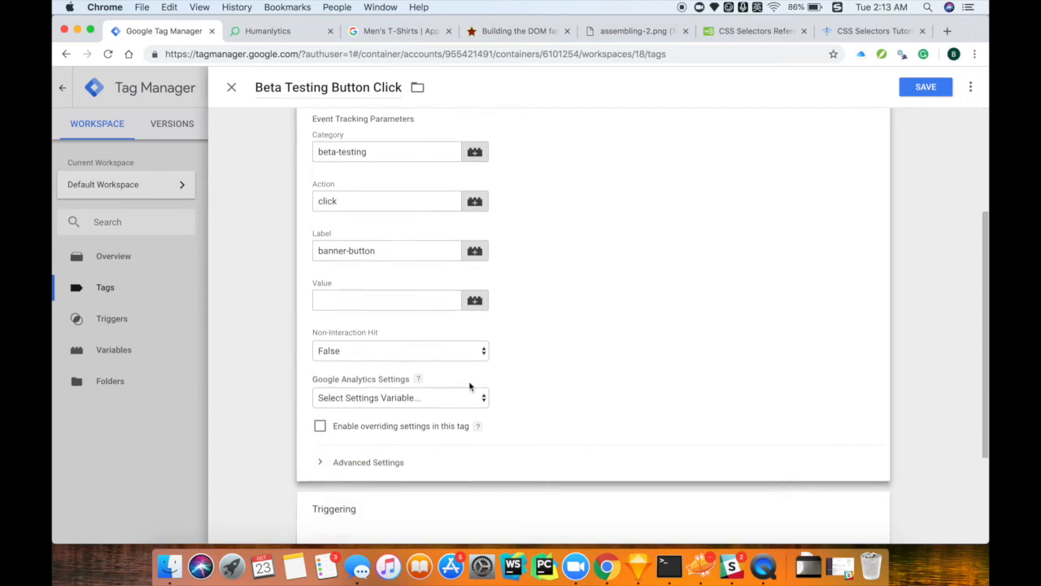
pyautogui.click(456, 377)
pyautogui.click(417, 402)
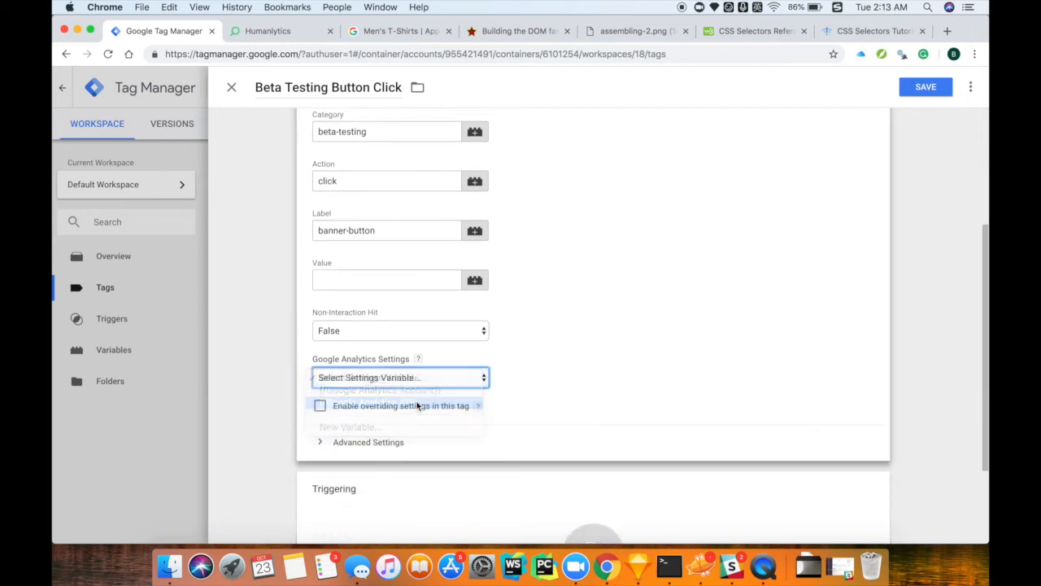
pyautogui.scroll(-4, 580, 396)
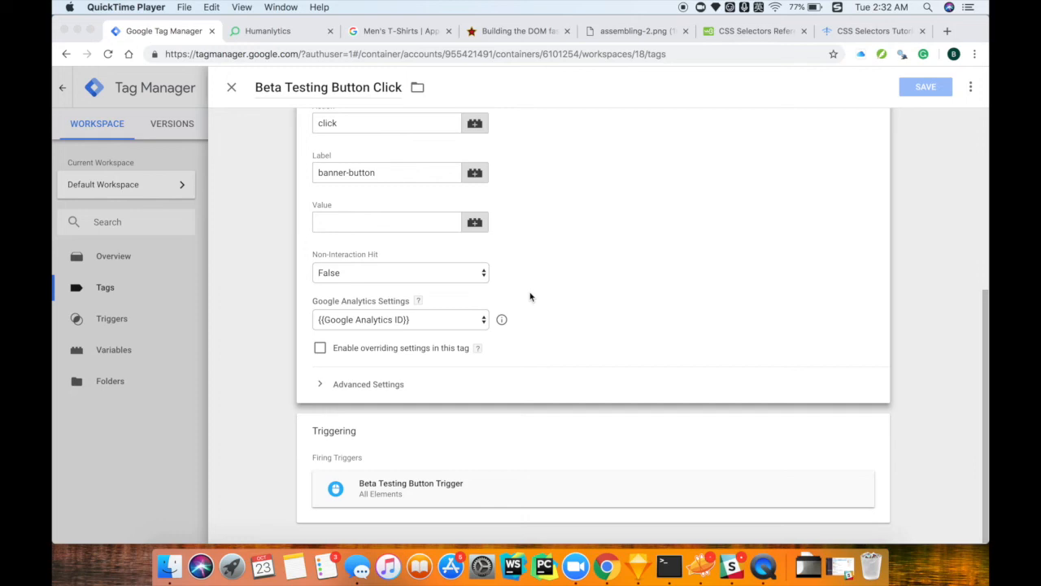
# - Look over the Beta Testing Button Click tag's event parameters and close the tag
pyautogui.scroll(5, 530, 296)
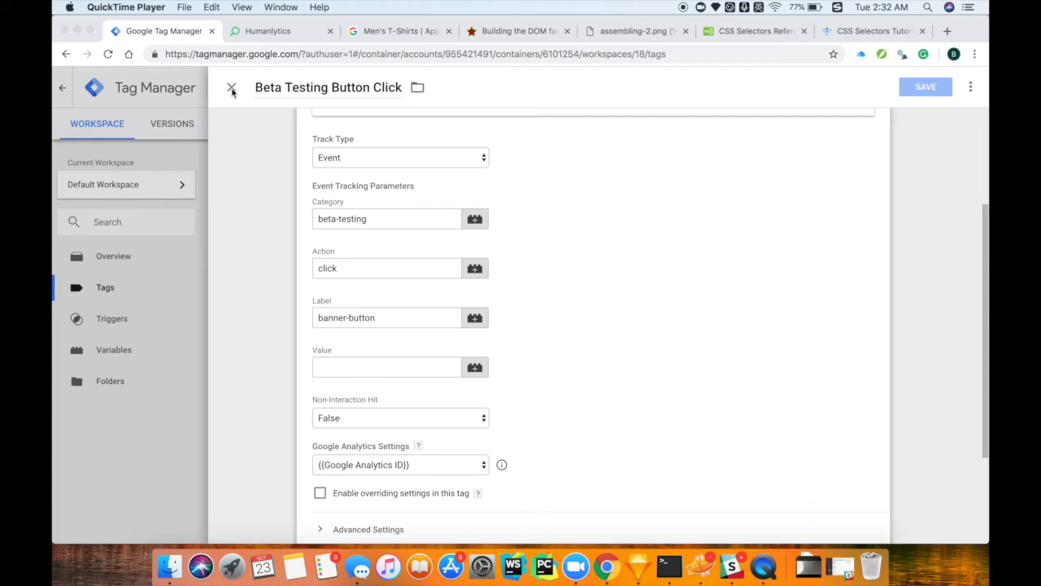
pyautogui.click(233, 90)
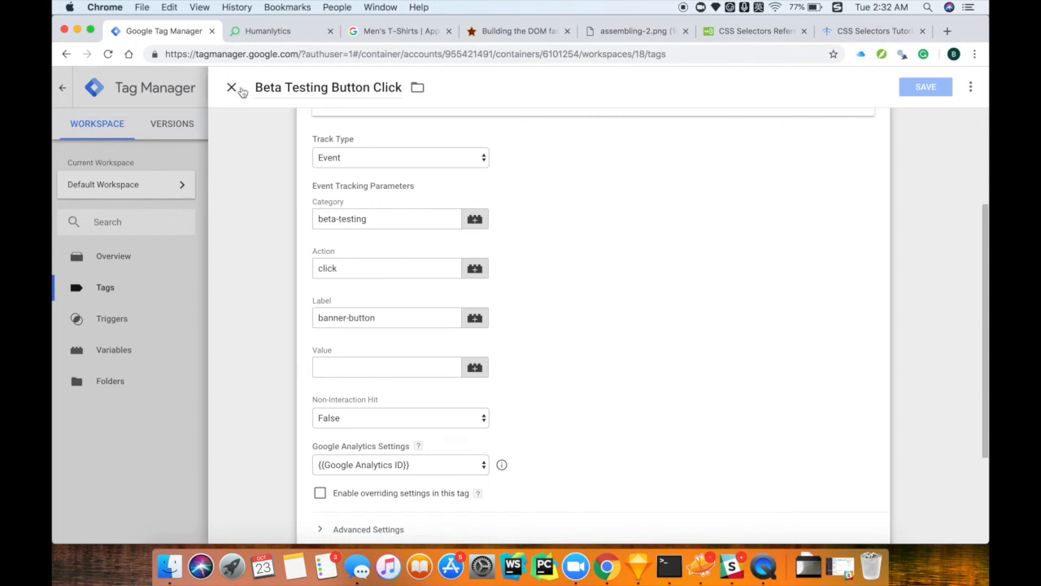
pyautogui.click(235, 91)
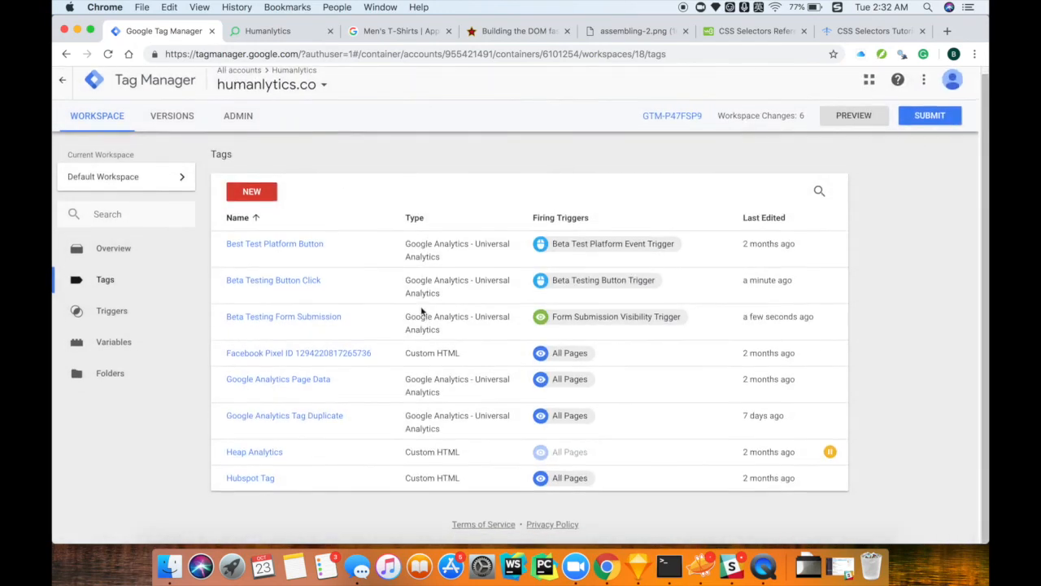
# - Create a tag named Form Submission Bottom Of Page with the type Google Analytics - Universal Analytics
pyautogui.click(260, 193)
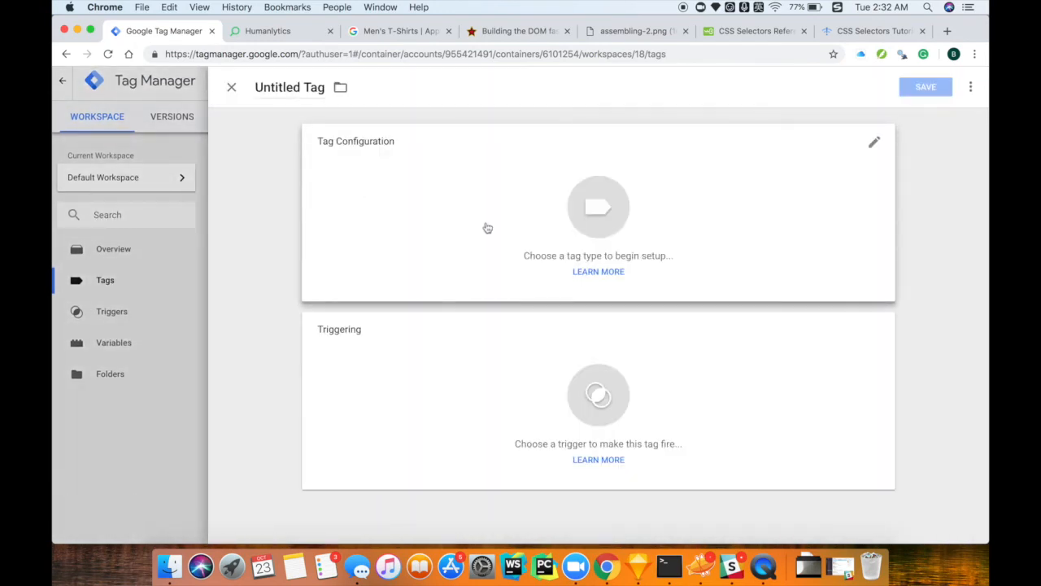
pyautogui.click(302, 88)
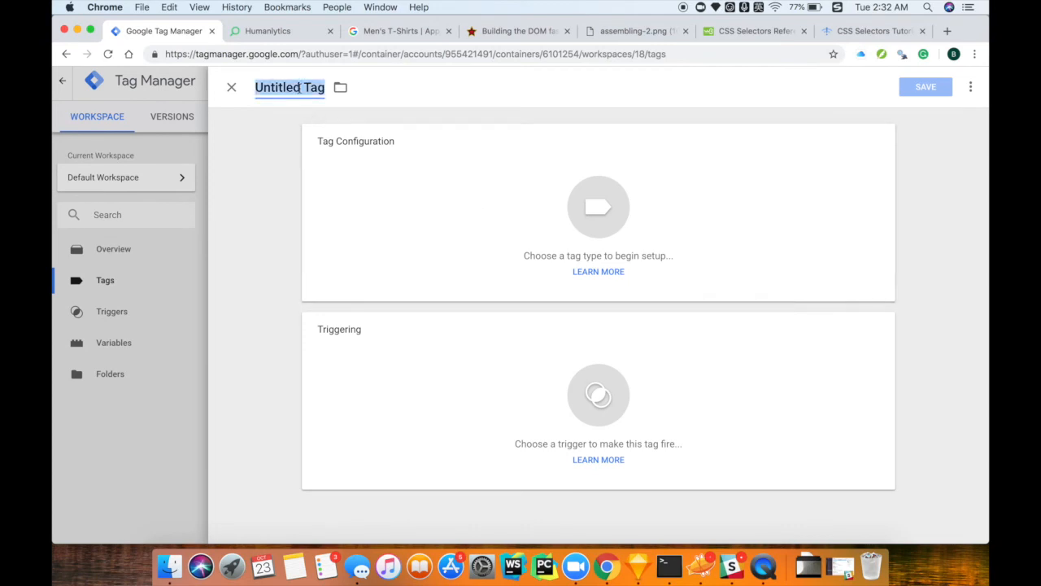
pyautogui.write('Form B')
pyautogui.press('BackSpace')
pyautogui.write('Submission Bottom Of Page')
pyautogui.click(377, 171)
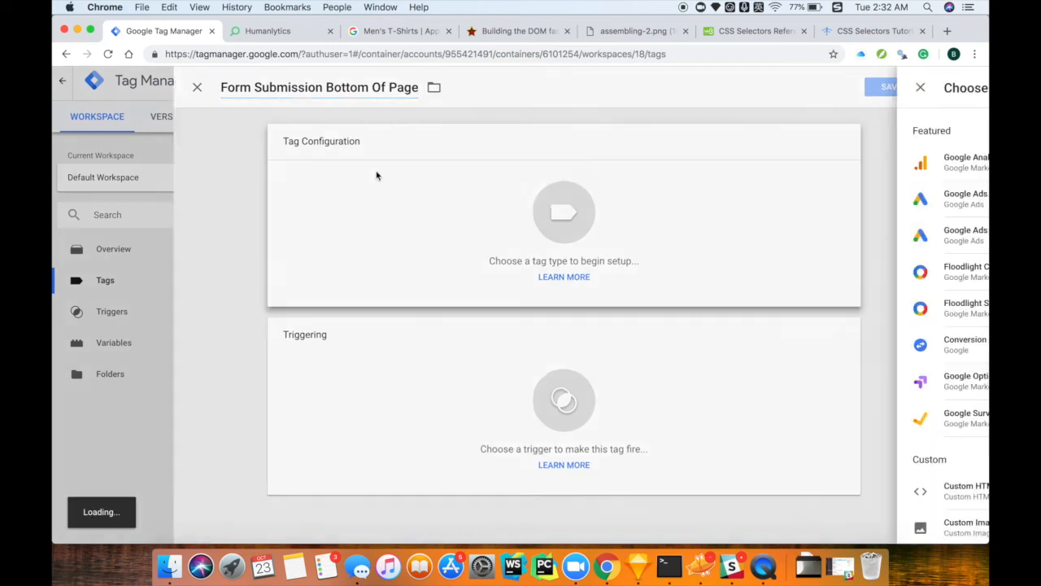
pyautogui.click(706, 171)
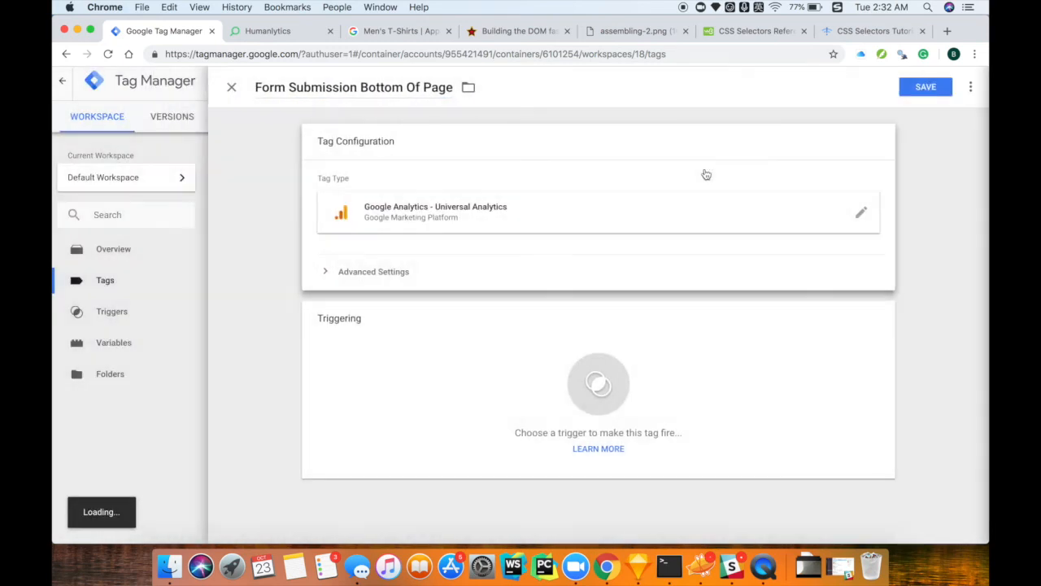
# - Set the track type of the Form Submission Bottom Of Page tag to Event
pyautogui.click(386, 276)
pyautogui.press('Escape')
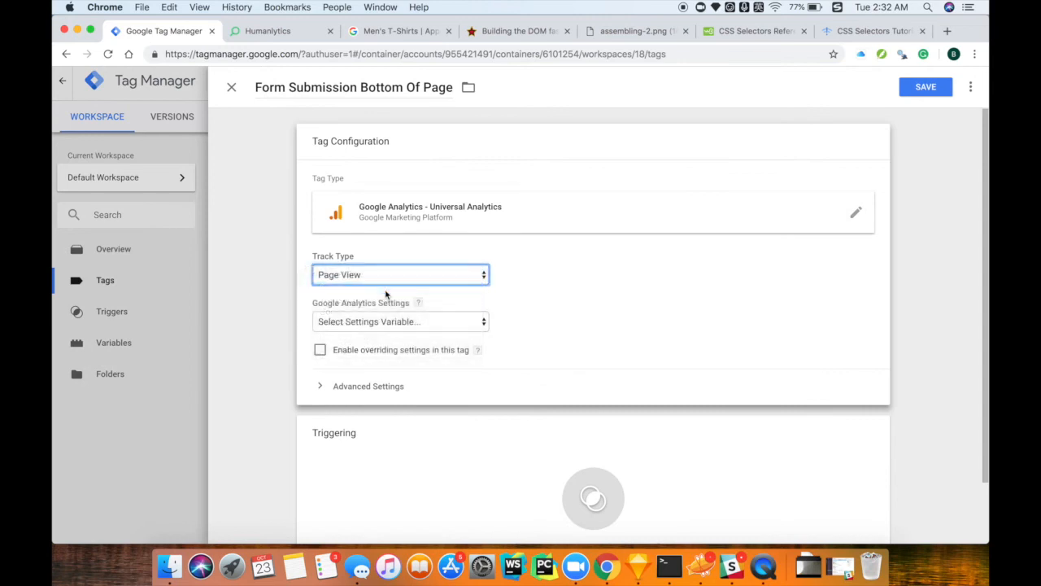
pyautogui.click(386, 295)
# - Fill in the event tracking parameters with category beta-testing, action form-submission and label bottom-of-page-form
pyautogui.click(360, 340)
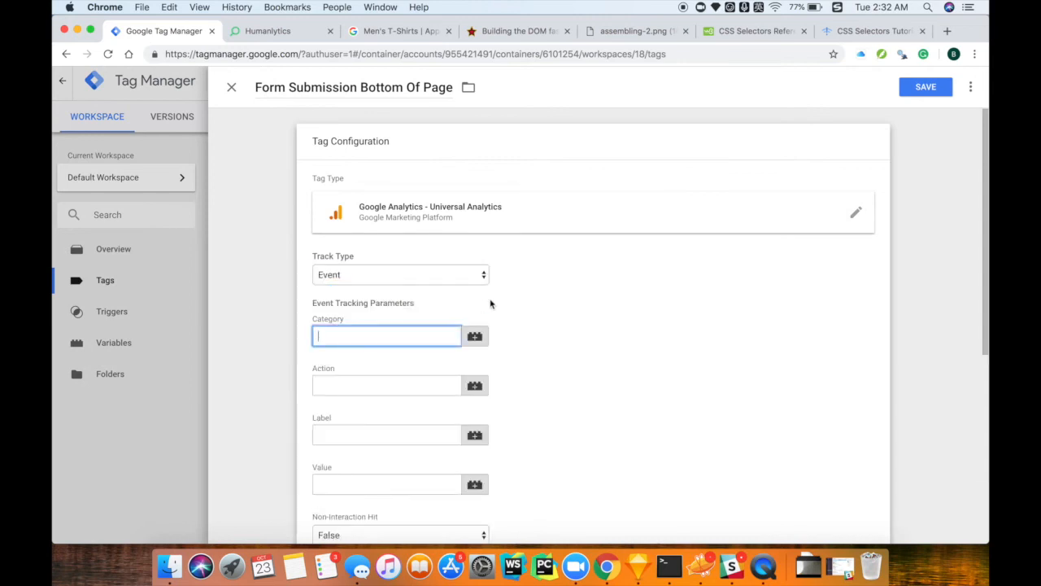
pyautogui.write('beta-testing')
pyautogui.click(390, 385)
pyautogui.write('form-submission')
pyautogui.click(376, 432)
pyautogui.write('bu')
pyautogui.write('tt')
pyautogui.press('BackSpace')
pyautogui.press('BackSpace')
pyautogui.press('BackSpace')
pyautogui.press('BackSpace')
pyautogui.write('bottom-of-page-form')
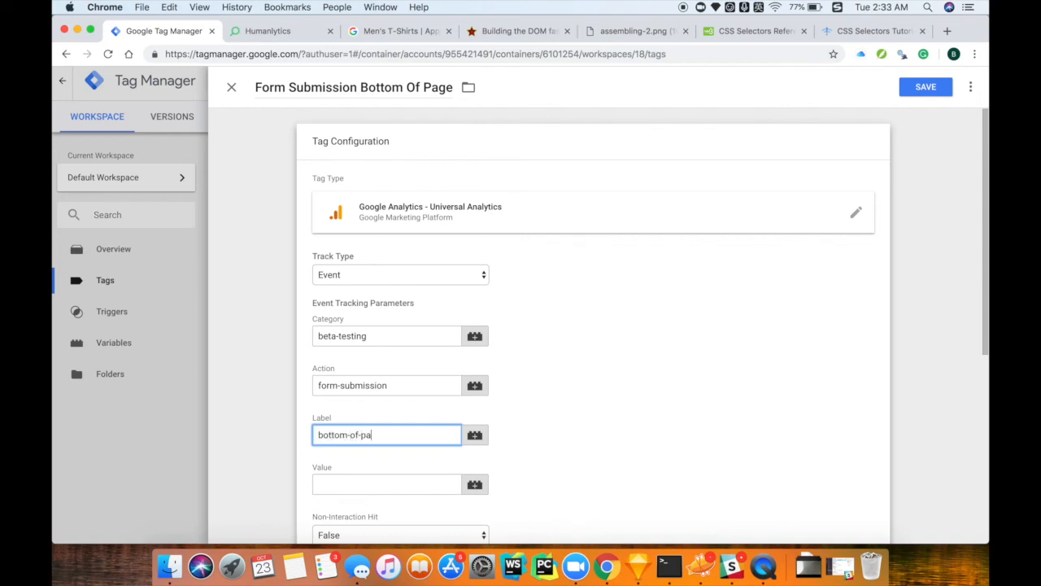
pyautogui.click(532, 453)
# - Choose {{Google Analytics ID}} as the Google Analytics settings variable for the form submission tag
pyautogui.scroll(-3, 535, 450)
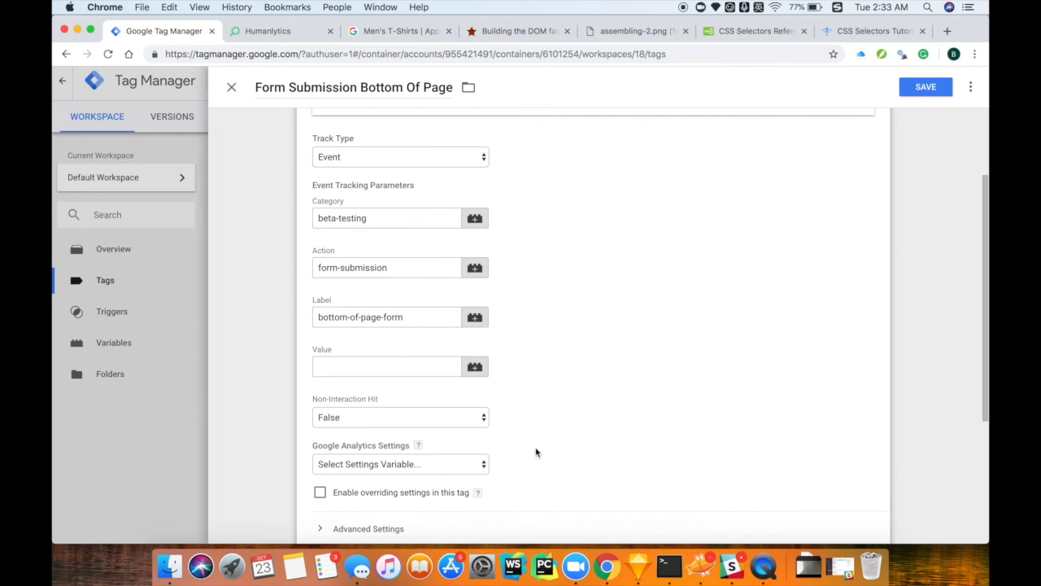
pyautogui.scroll(-4, 497, 421)
pyautogui.click(457, 322)
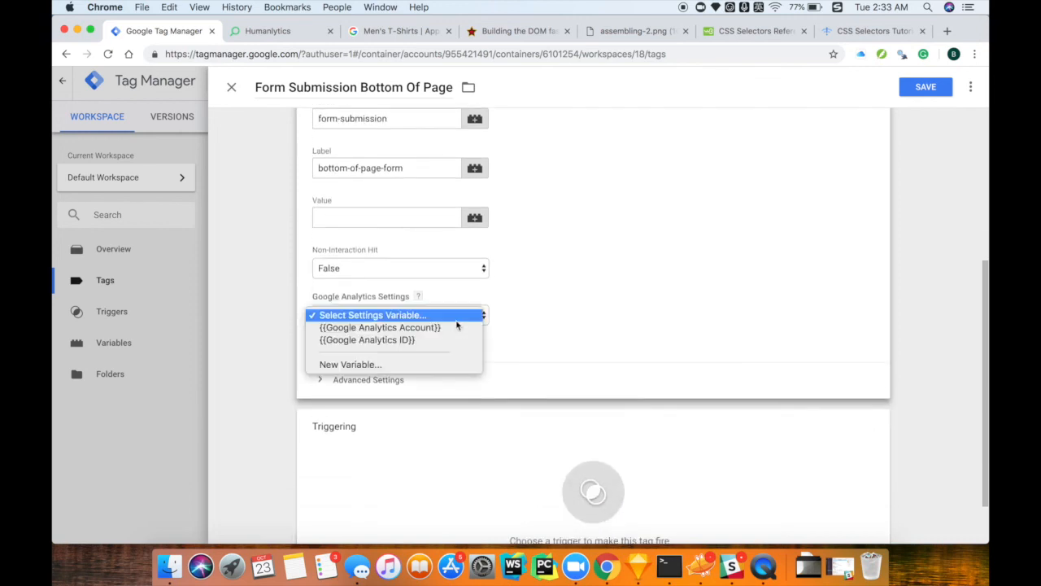
pyautogui.click(432, 341)
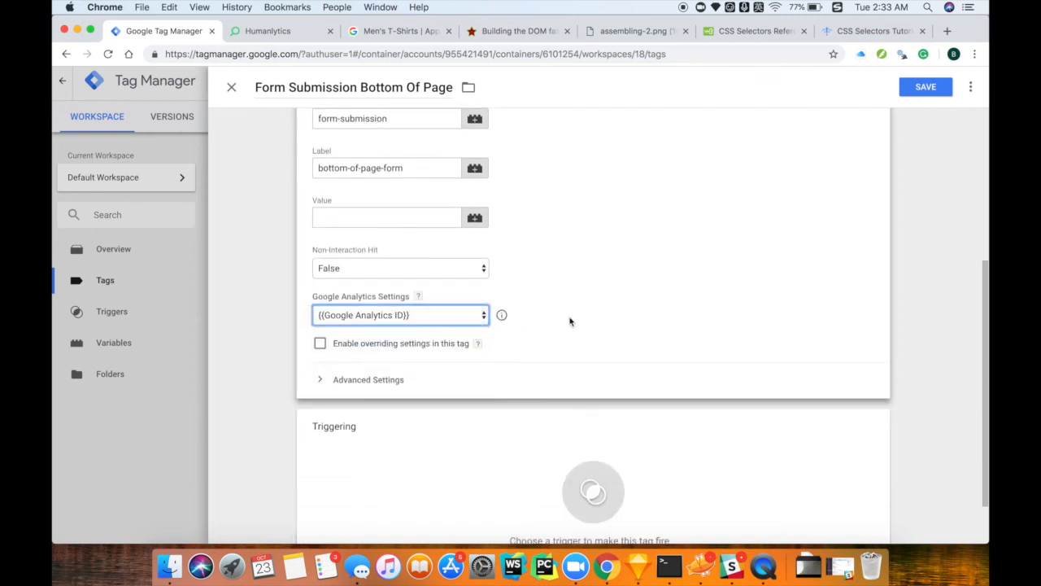
# - Assign the Form Submission Visibility Trigger to the tag and save it
pyautogui.scroll(-2, 570, 325)
pyautogui.click(529, 411)
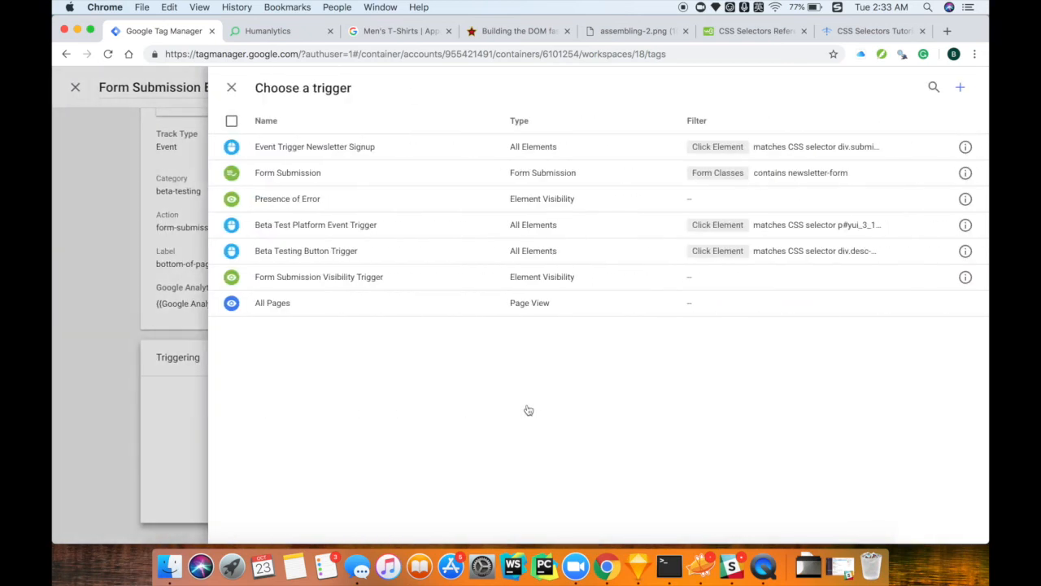
pyautogui.click(383, 278)
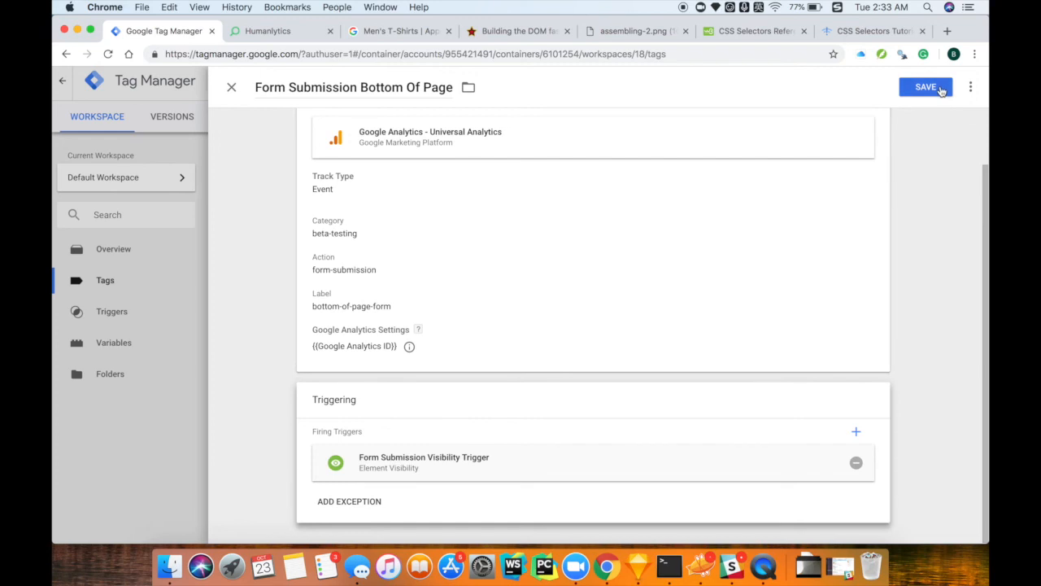
pyautogui.click(942, 89)
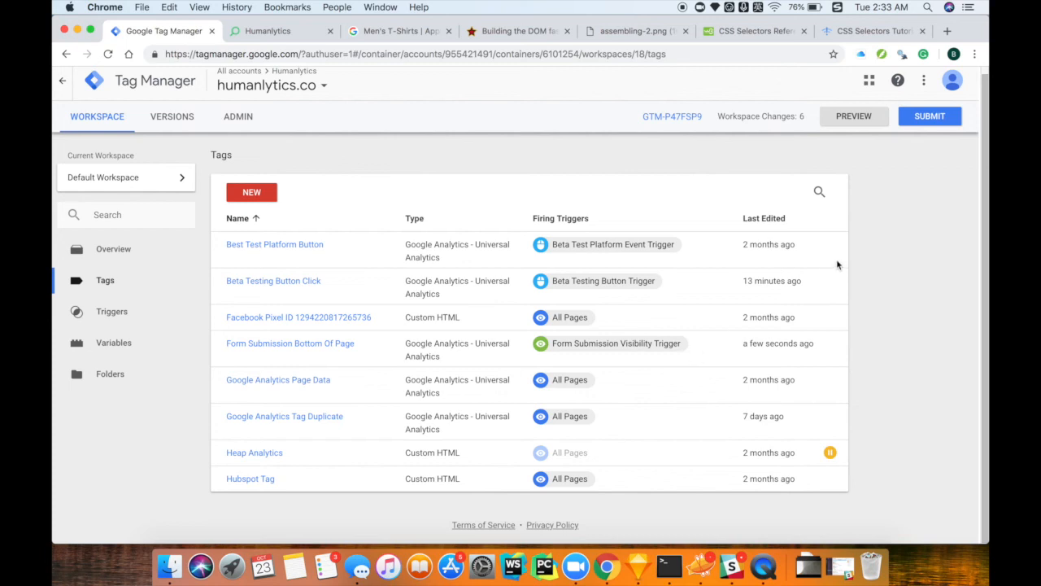
# - Preview the workspace and examine the fired and unfired tags in the debug pane on the Humanlytics homepage
pyautogui.click(864, 125)
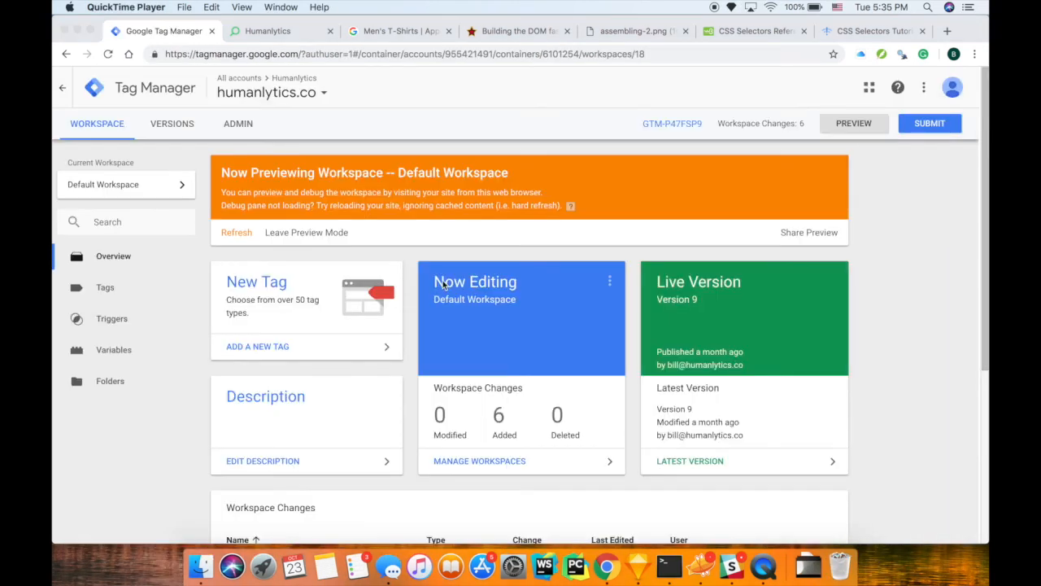
pyautogui.click(296, 34)
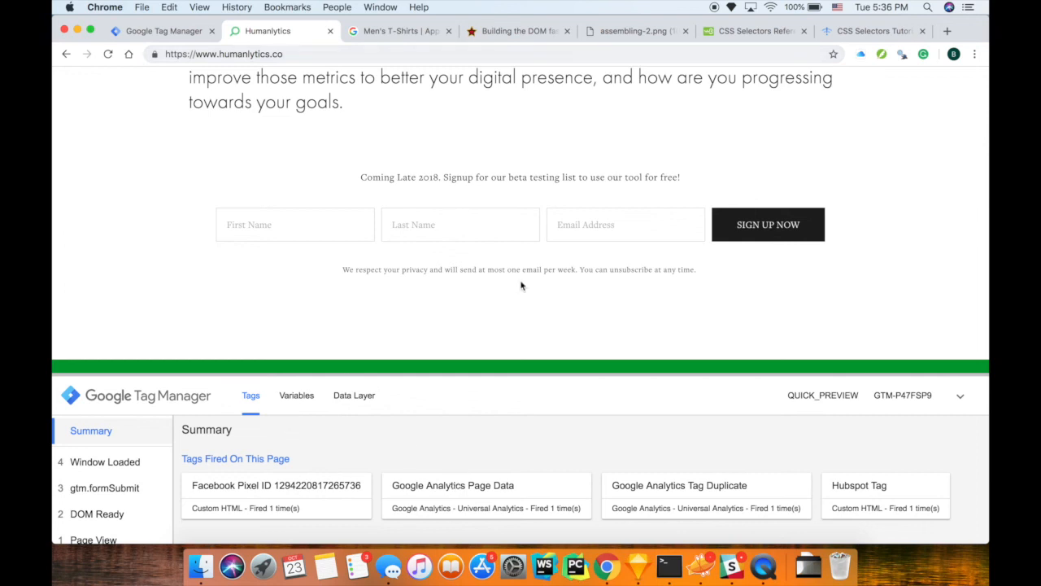
pyautogui.scroll(10, 520, 281)
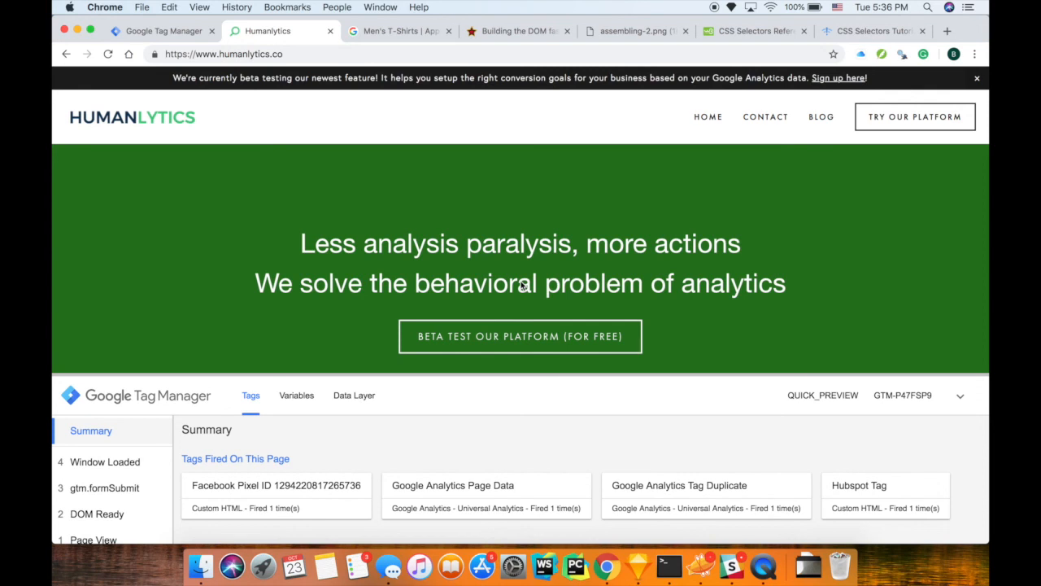
pyautogui.scroll(-10, 556, 342)
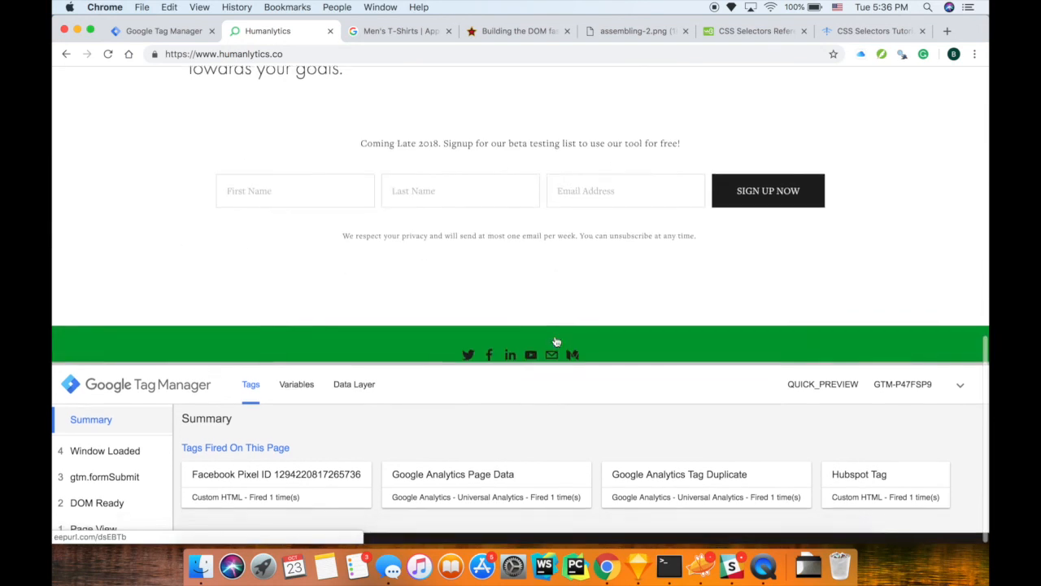
pyautogui.scroll(2, 682, 229)
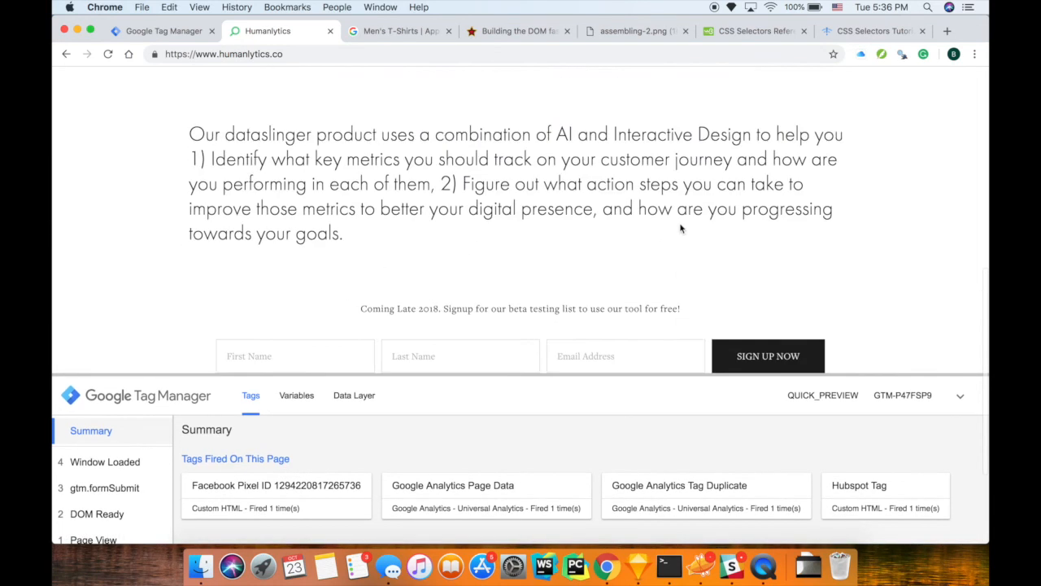
pyautogui.scroll(10, 681, 229)
pyautogui.scroll(-3, 658, 460)
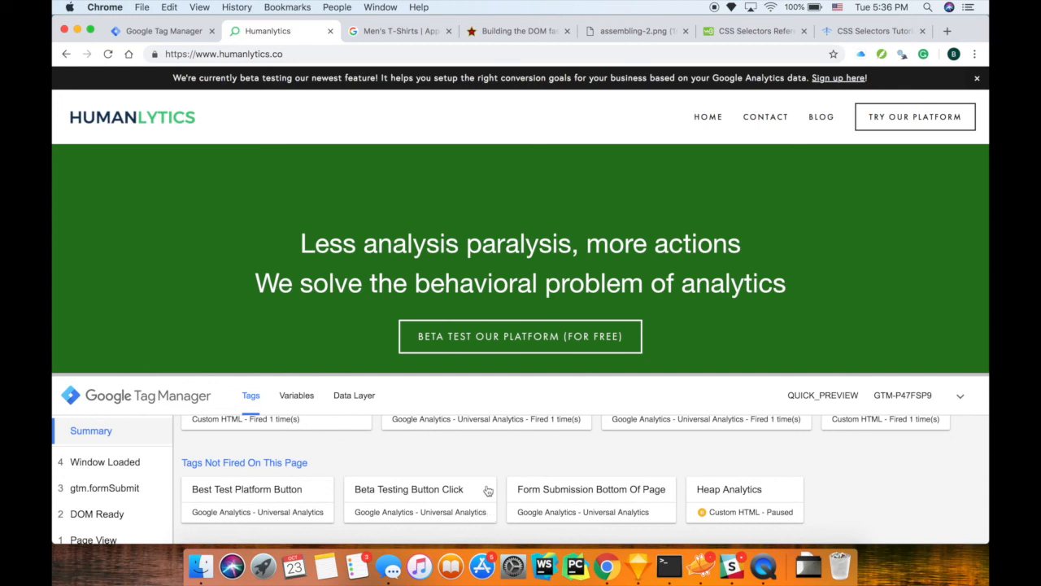
# - Test the homepage banner's beta test button, close the signup page it opens, and check the tags fired on the resulting gtm.click event
pyautogui.click(506, 342)
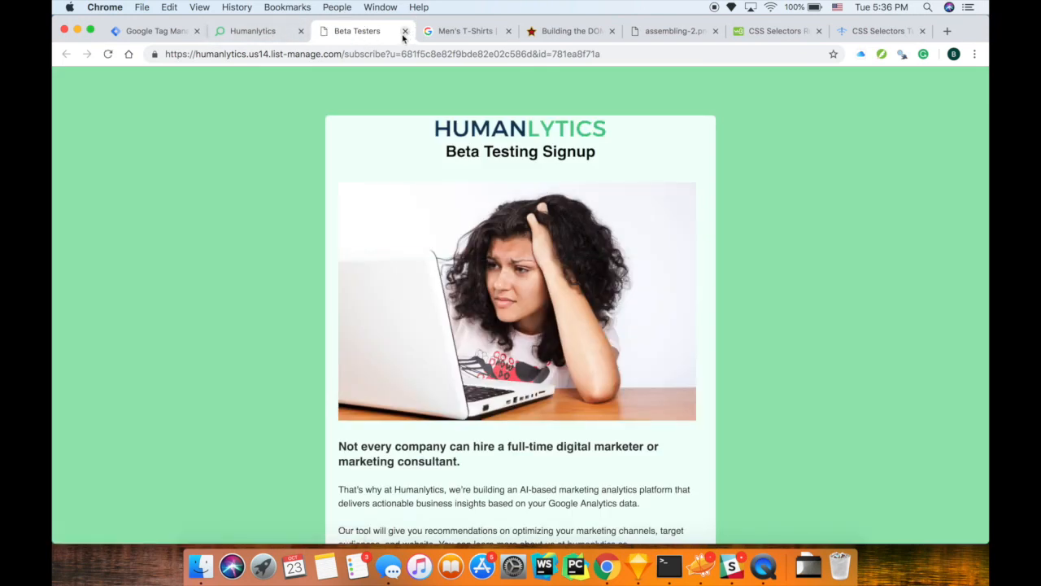
pyautogui.click(404, 31)
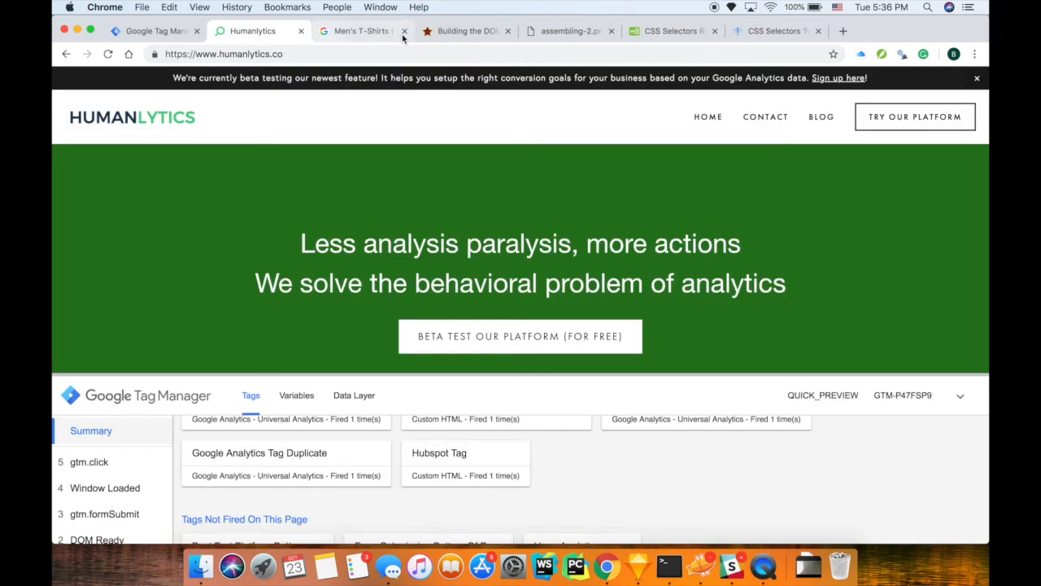
pyautogui.scroll(5, 451, 471)
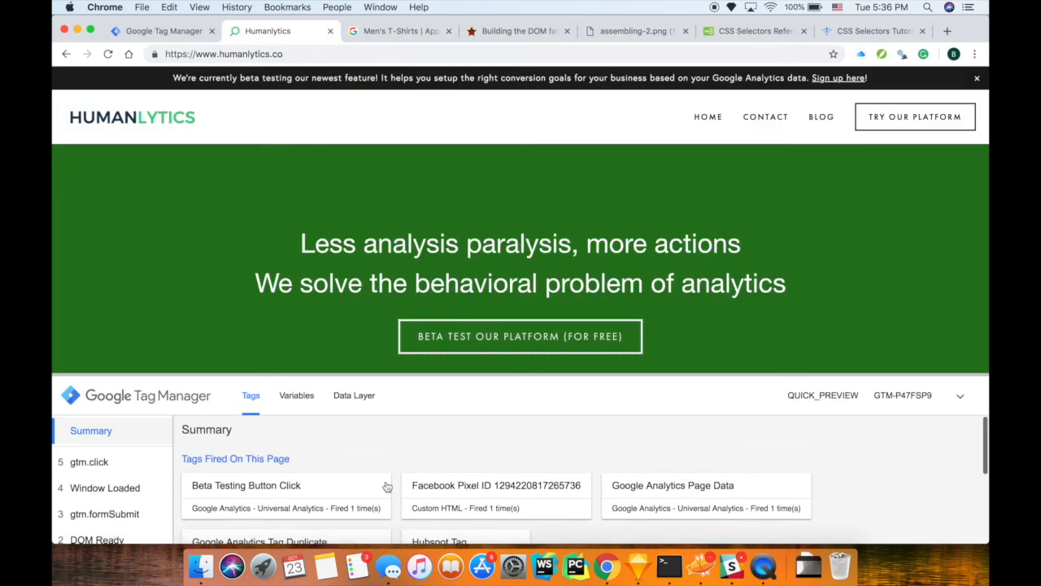
pyautogui.scroll(-1, 387, 486)
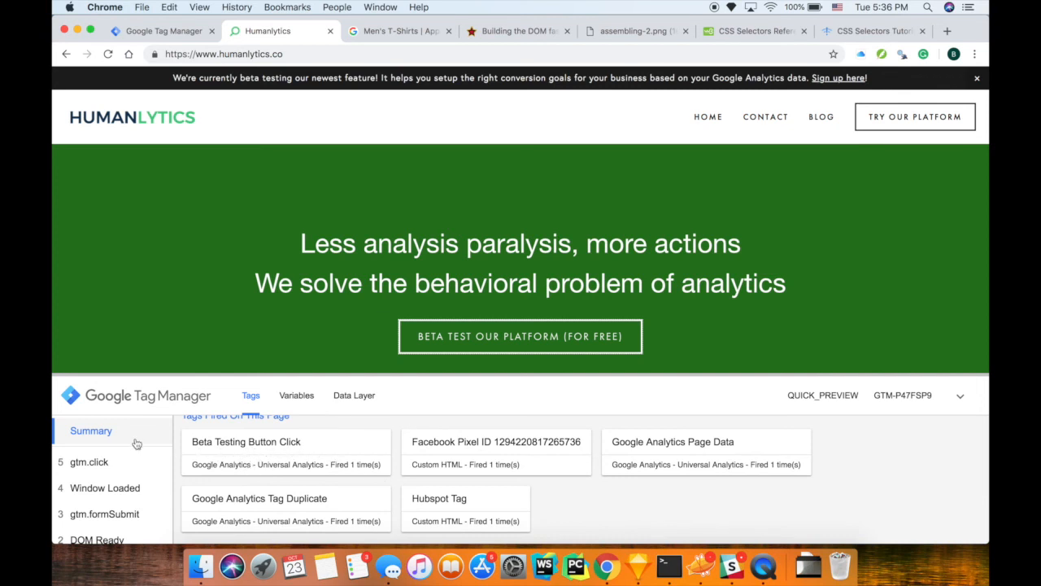
pyautogui.click(111, 467)
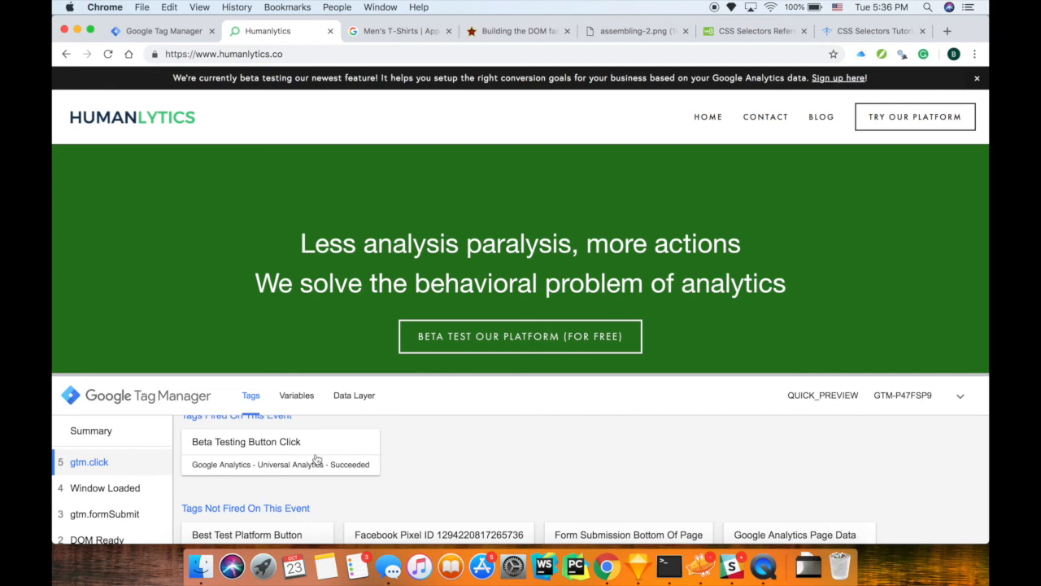
# - Fill the beta testing signup form at the end of the homepage with a saved first name, last name and e-mail, and submit it
pyautogui.scroll(-10, 700, 322)
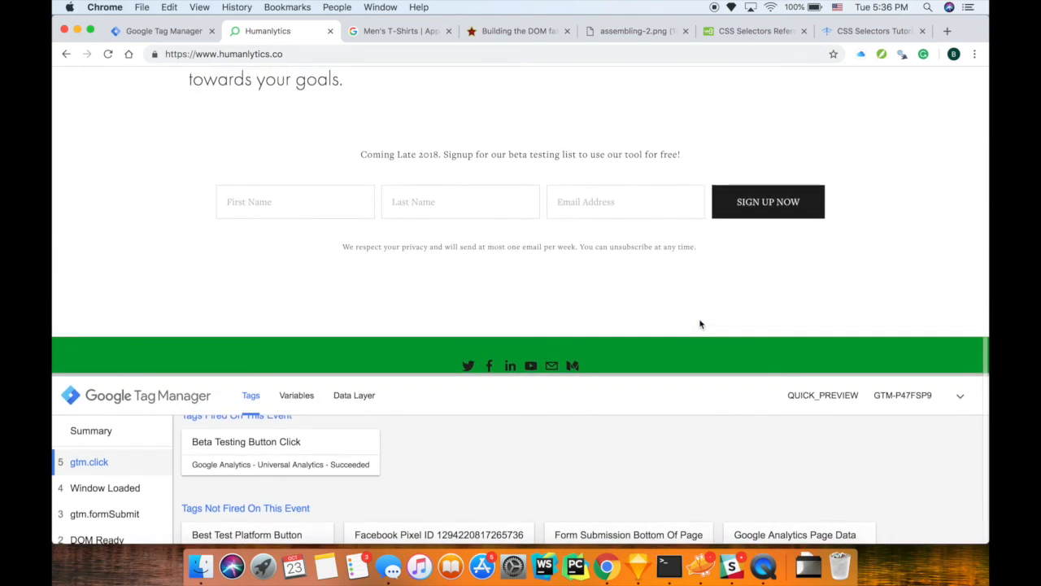
pyautogui.click(325, 202)
pyautogui.click(309, 237)
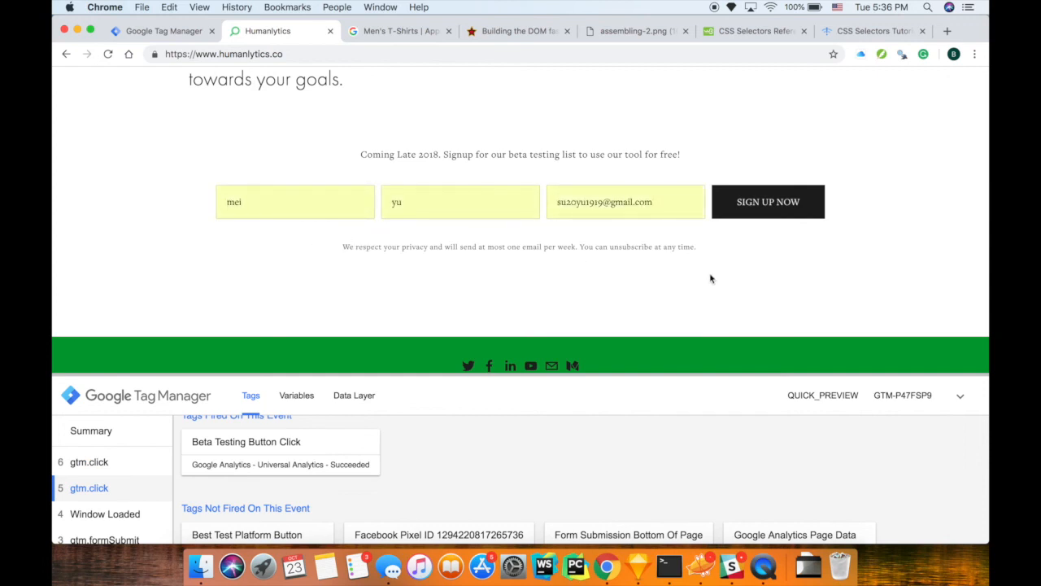
pyautogui.click(783, 211)
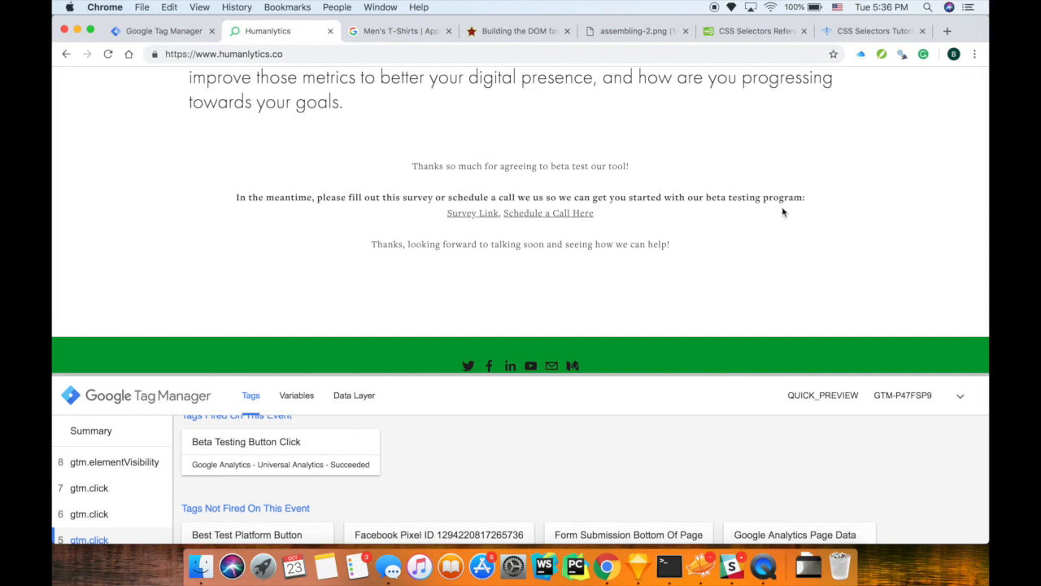
# - Examine the Form Submission Bottom Of Page tag's full properties under the gtm.elementVisibility event, and return to the Tag Manager workspace
pyautogui.click(131, 463)
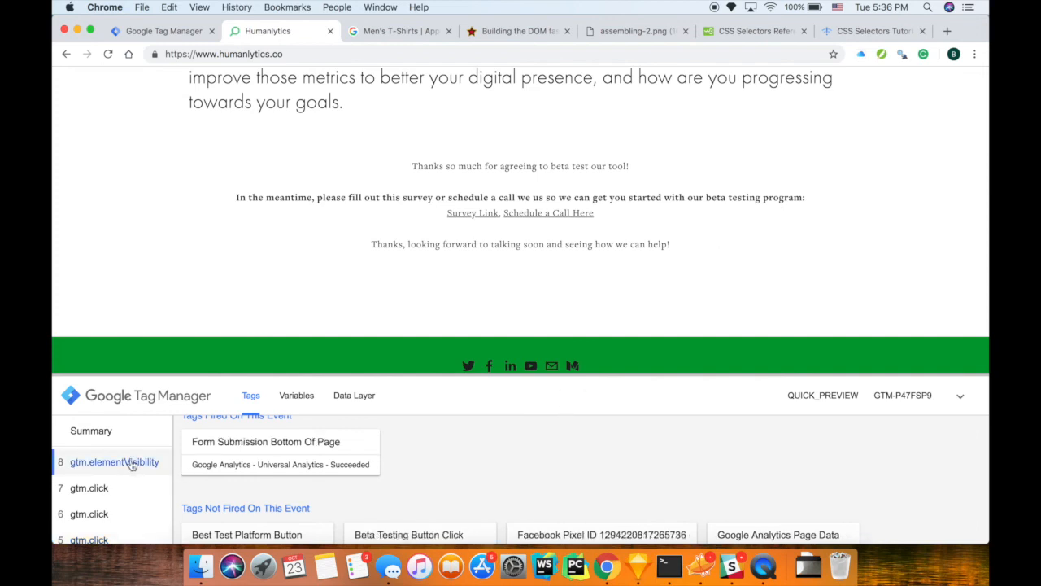
pyautogui.click(329, 446)
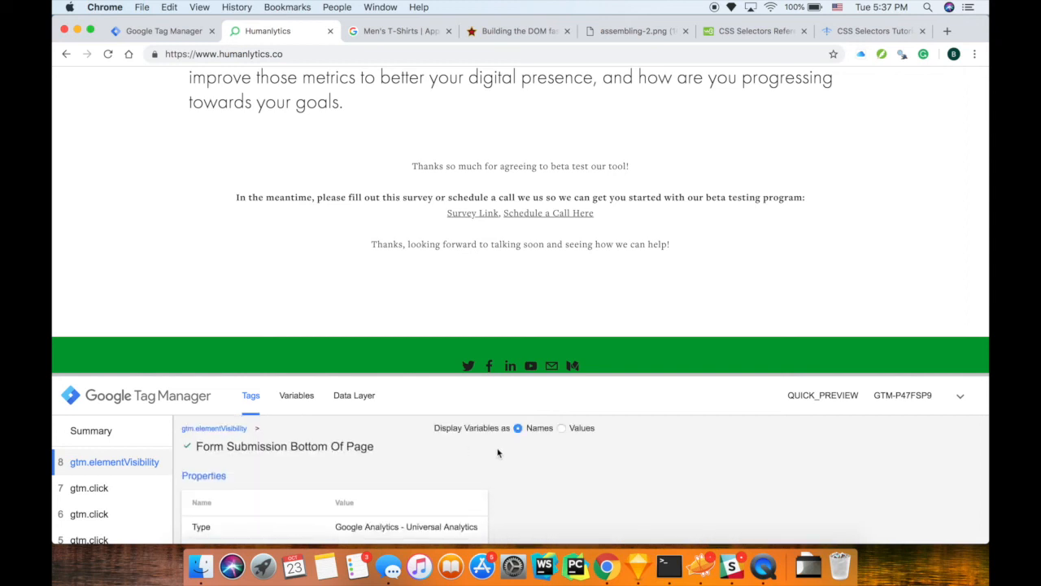
pyautogui.scroll(-10, 498, 454)
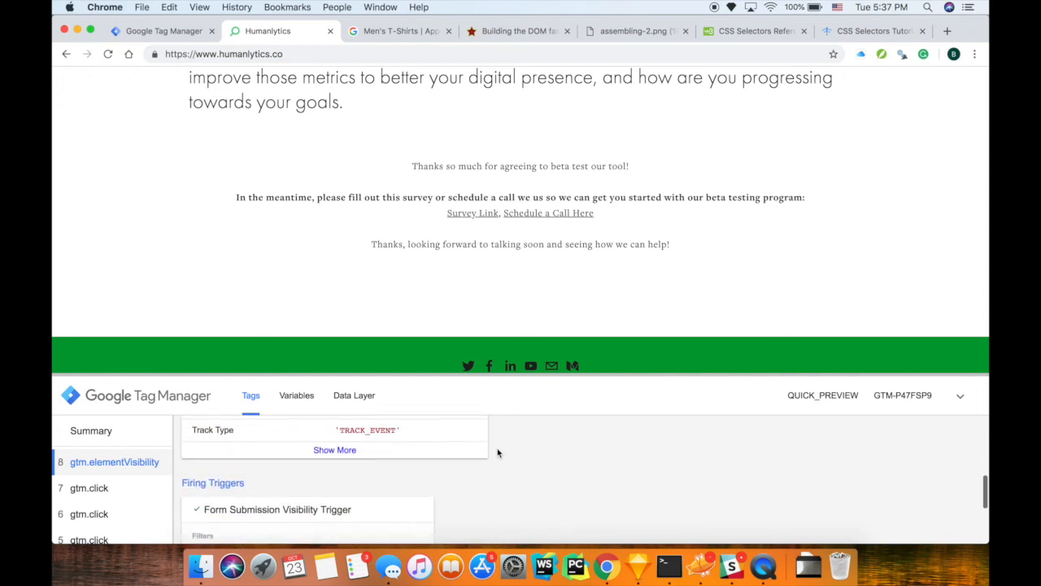
pyautogui.click(344, 446)
pyautogui.scroll(-3, 428, 448)
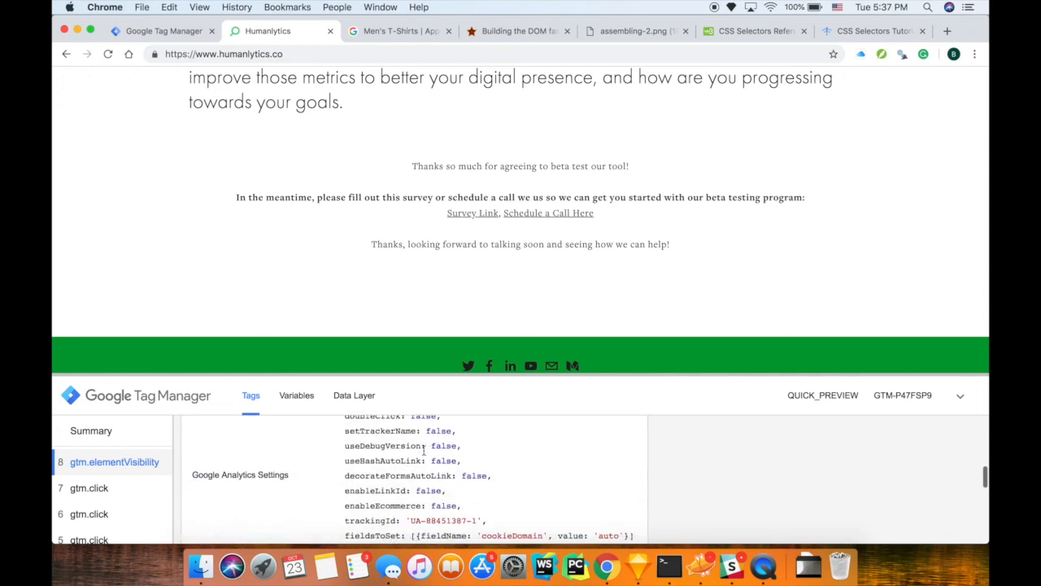
pyautogui.scroll(-3, 445, 453)
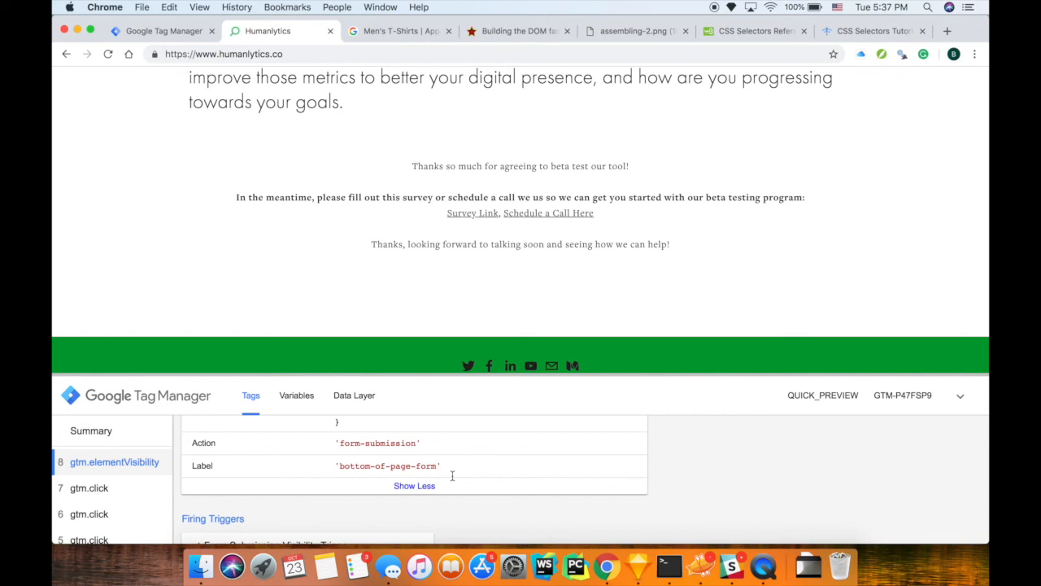
pyautogui.click(162, 31)
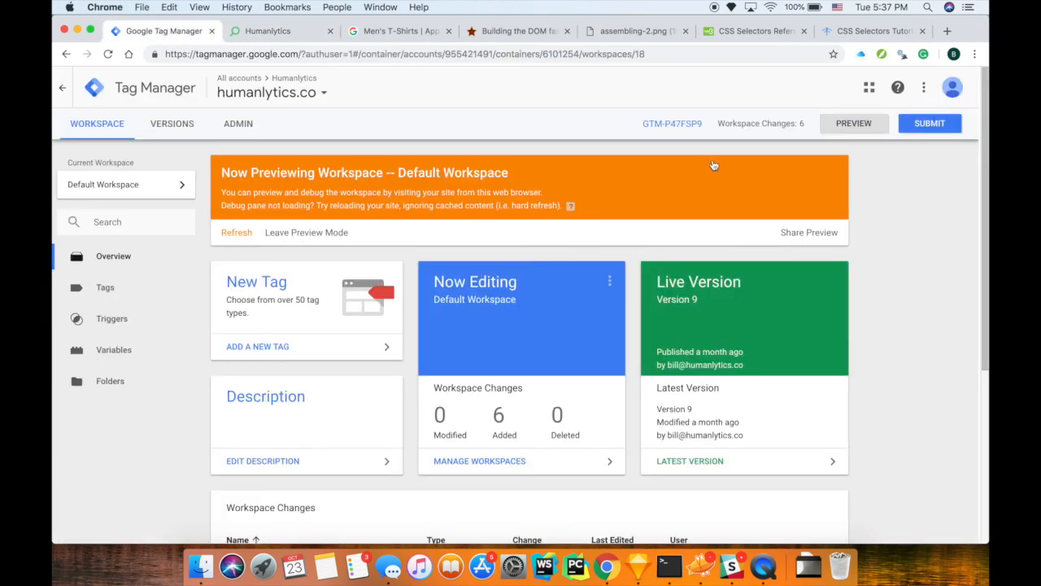